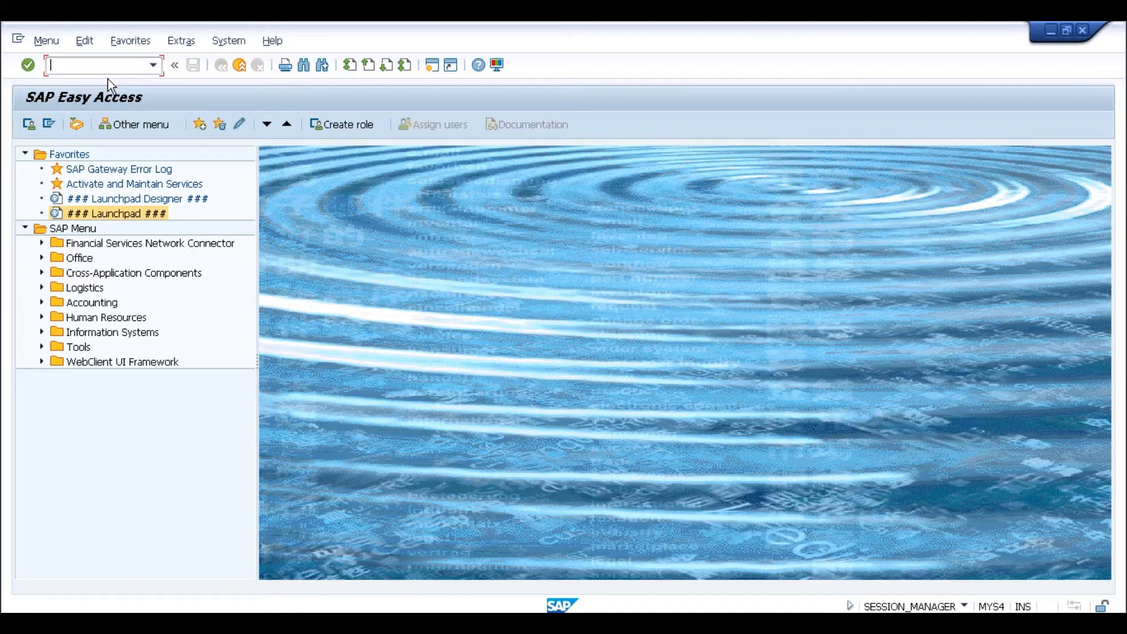
# Open the SAP Reference IMG with transaction SPRO and view the activities under Enterprise Structure
pyautogui.write('spro')
pyautogui.press('Return')
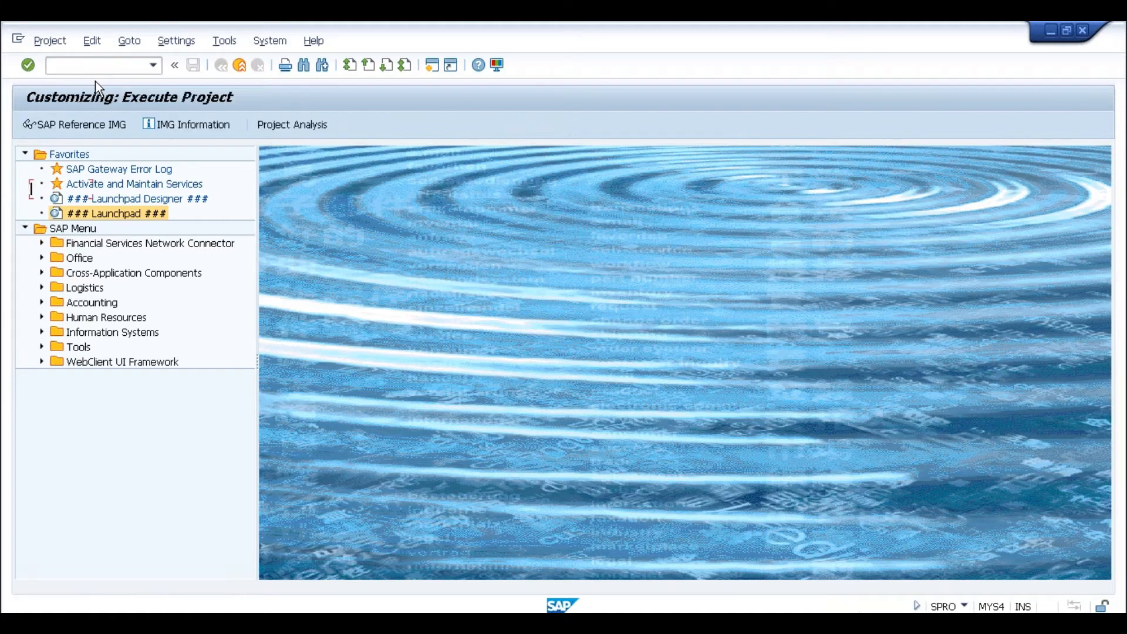
pyautogui.click(76, 131)
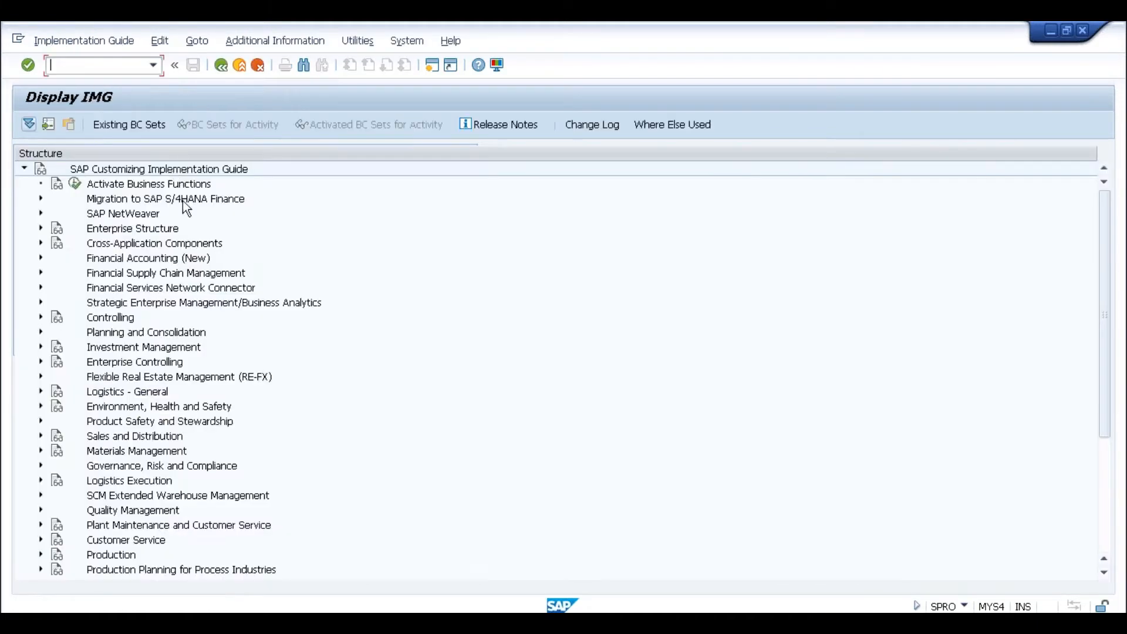
pyautogui.click(41, 228)
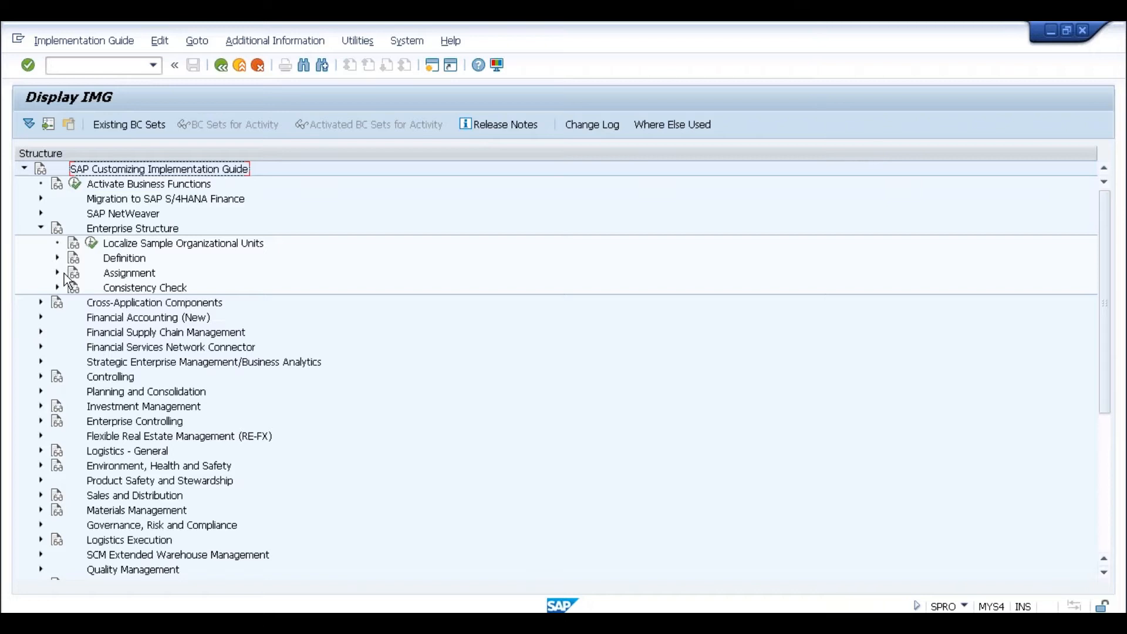
pyautogui.click(39, 229)
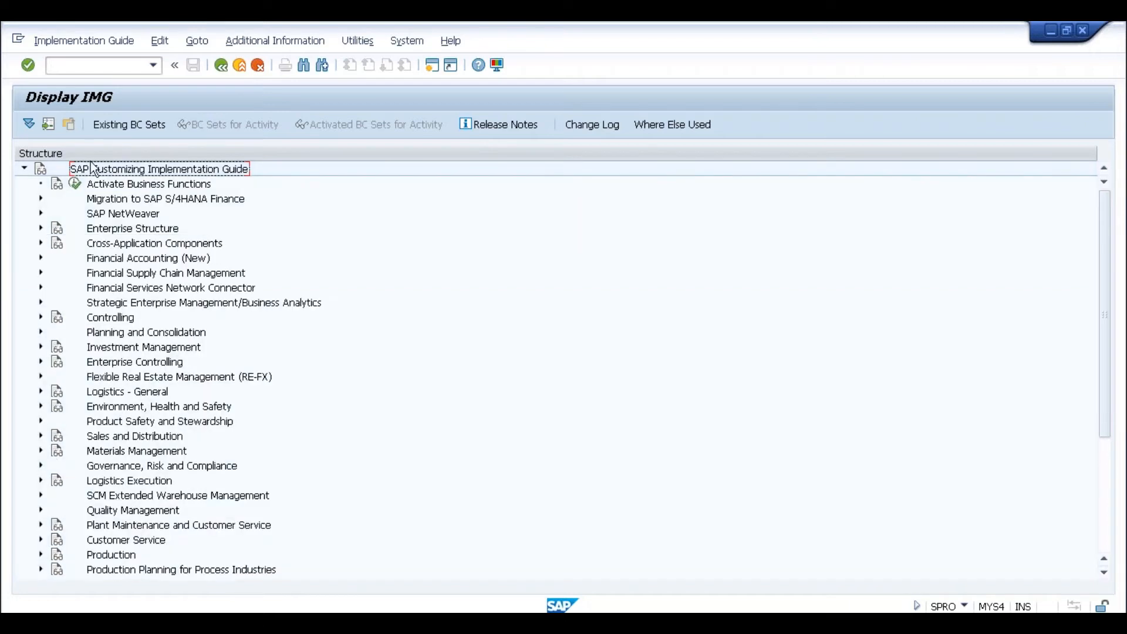
# Open business partner maintenance with transaction BP and set the business partner search to go by Vendor Number
pyautogui.click(88, 66)
pyautogui.write('/n')
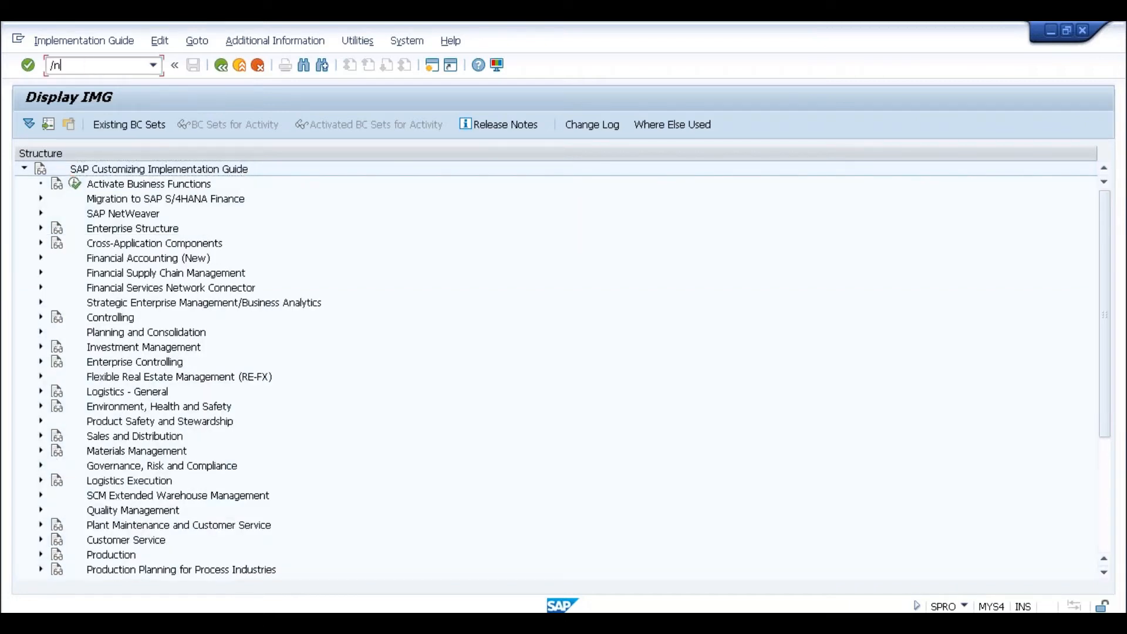
pyautogui.write('bp')
pyautogui.press('Return')
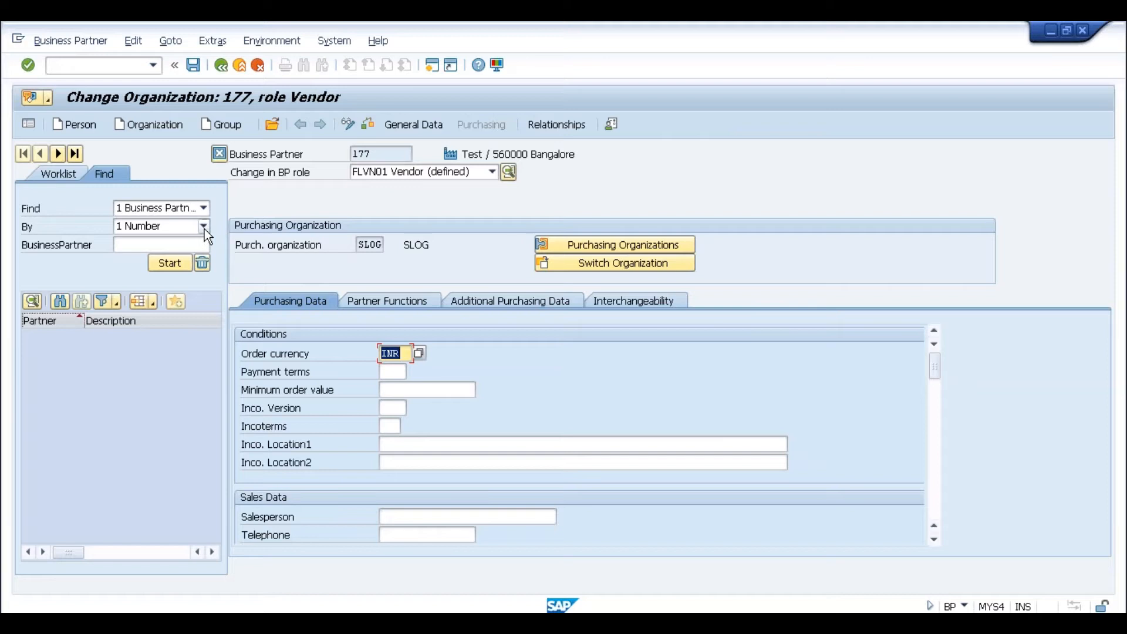
pyautogui.click(204, 209)
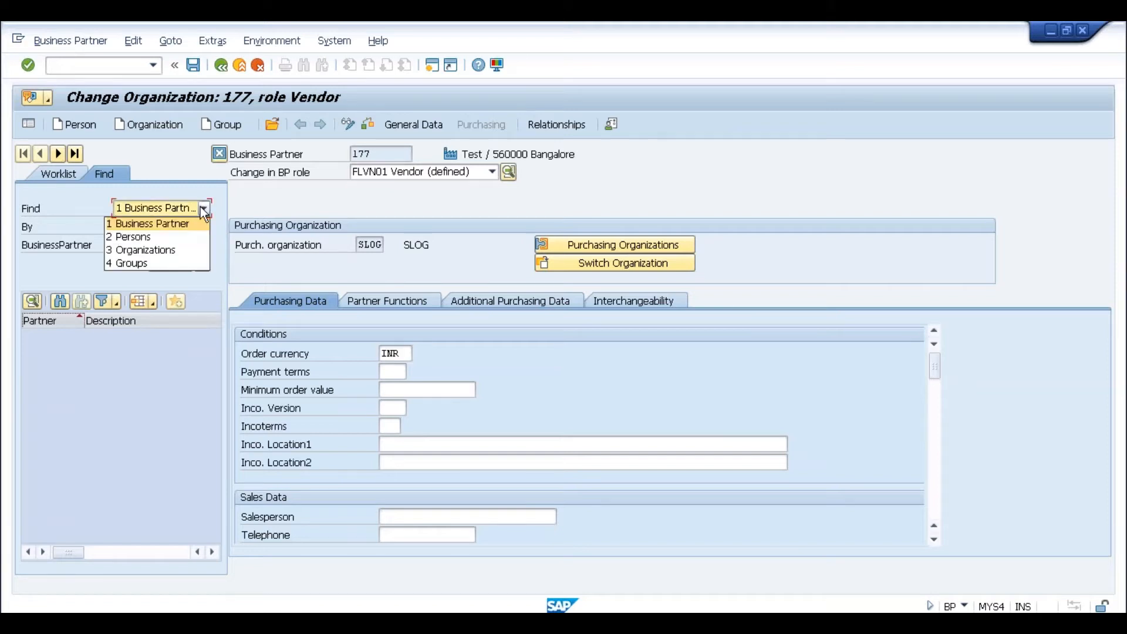
pyautogui.click(201, 208)
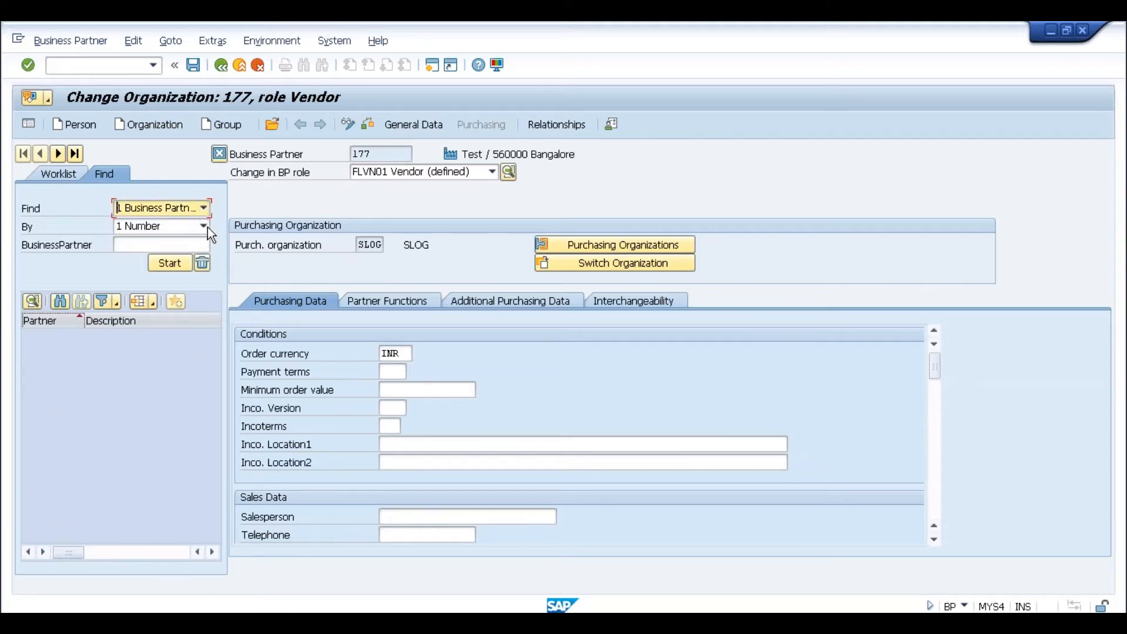
pyautogui.click(203, 227)
pyautogui.click(69, 336)
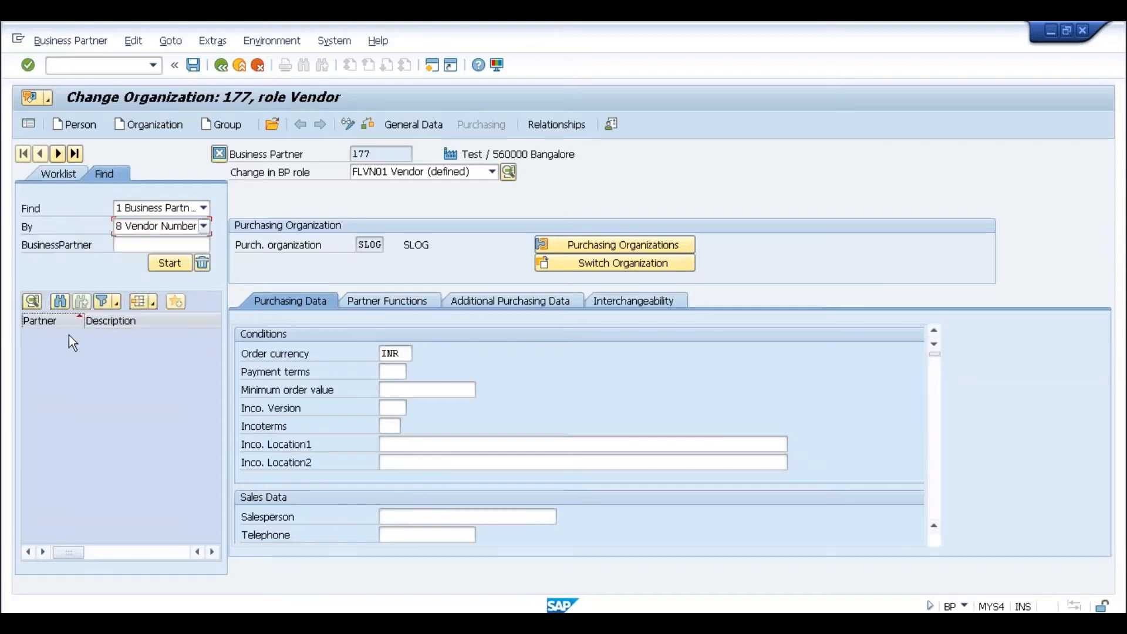
# Look up suppliers by company code SLOG, pick the Test vendor in Bangalore and run the business partner search
pyautogui.click(123, 245)
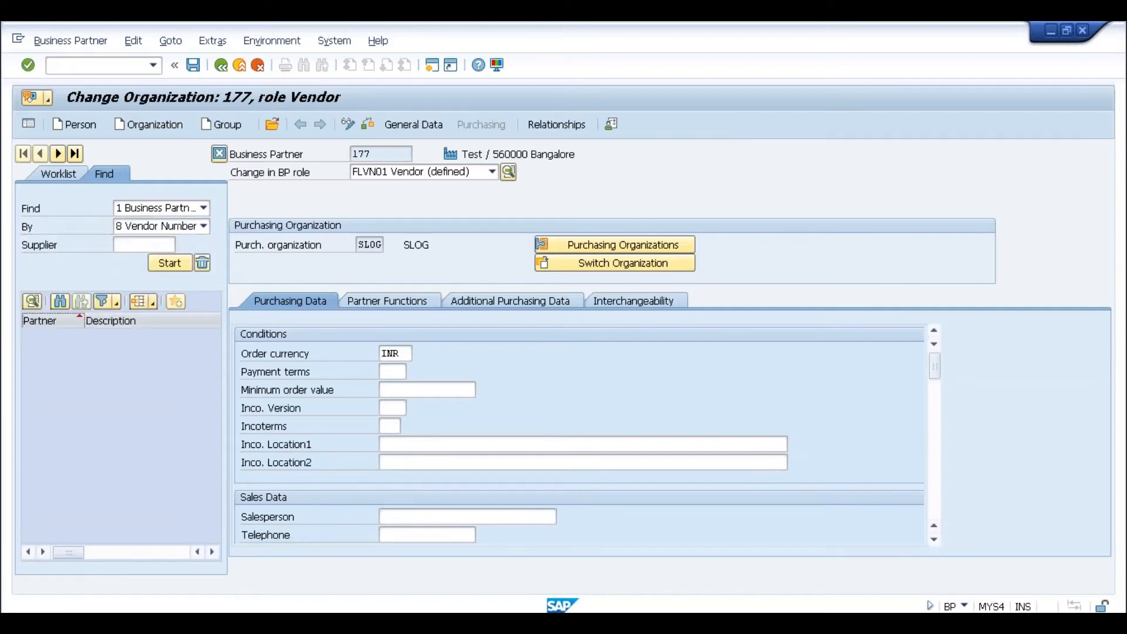
pyautogui.press('F4')
pyautogui.click(325, 194)
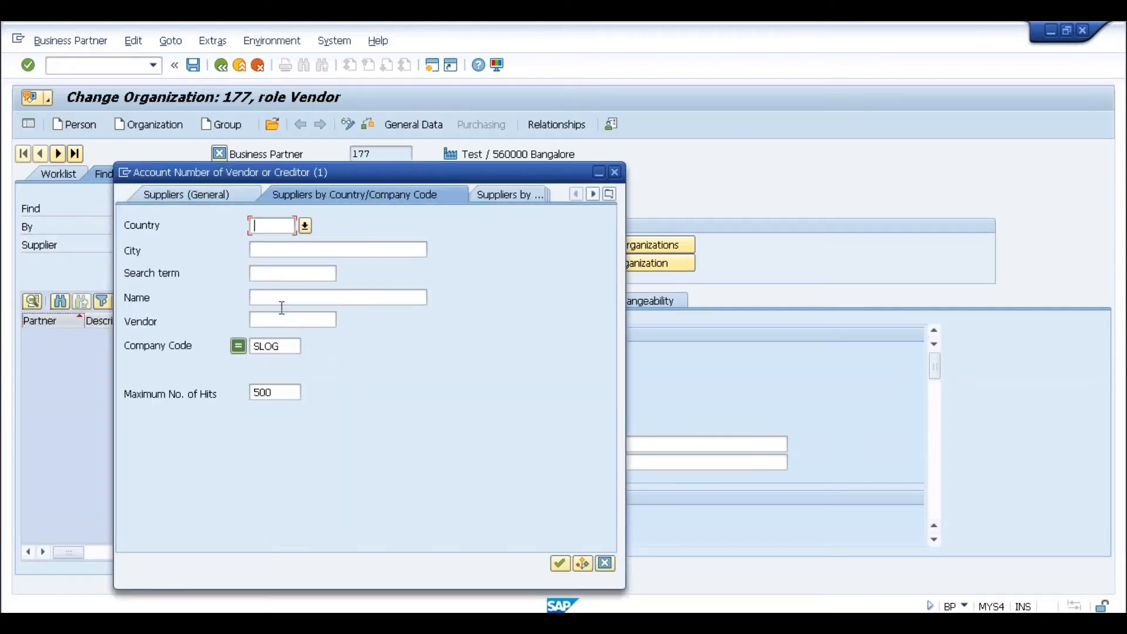
pyautogui.click(284, 347)
pyautogui.click(560, 564)
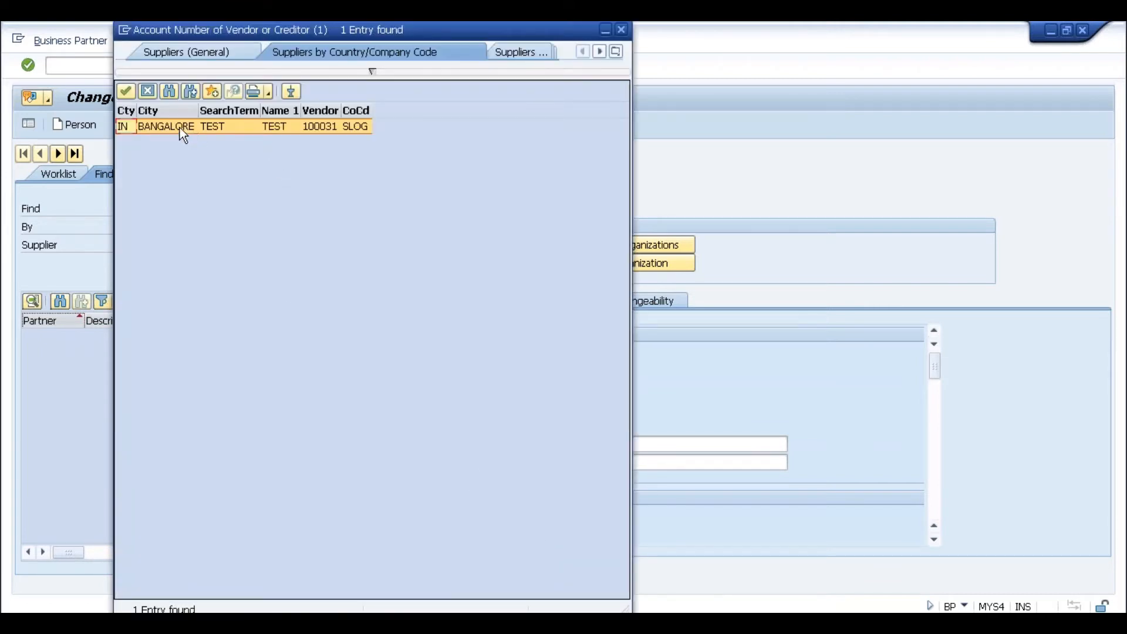
pyautogui.doubleClick(180, 128)
pyautogui.click(159, 268)
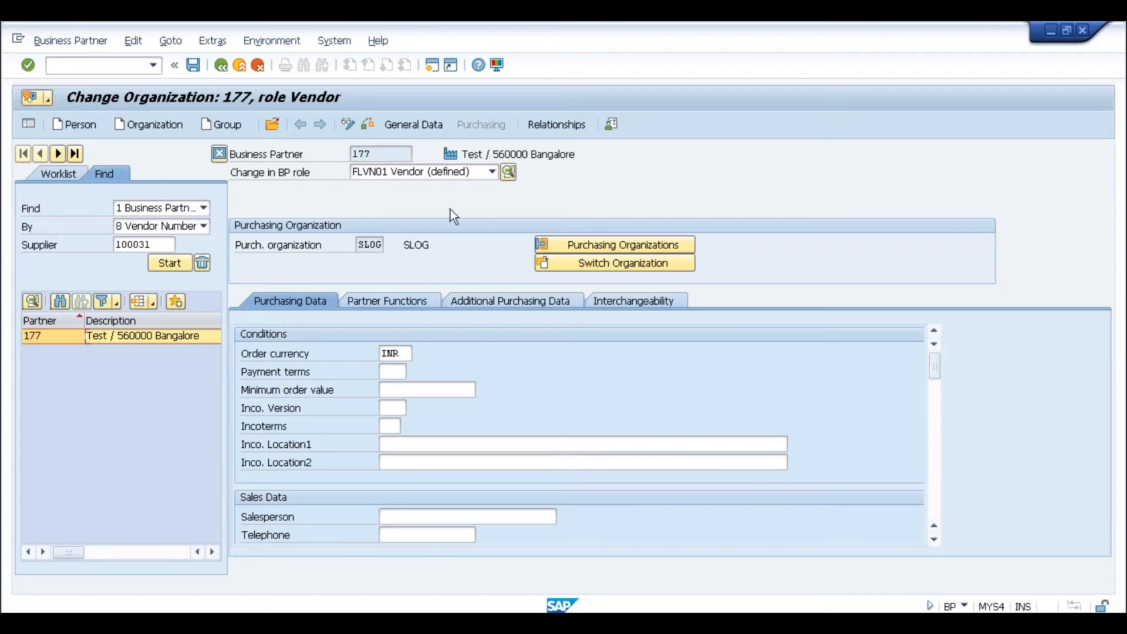
# Switch the partner to the role FLVN00 FI Vendor and check the vendor number in its company code data
pyautogui.click(492, 172)
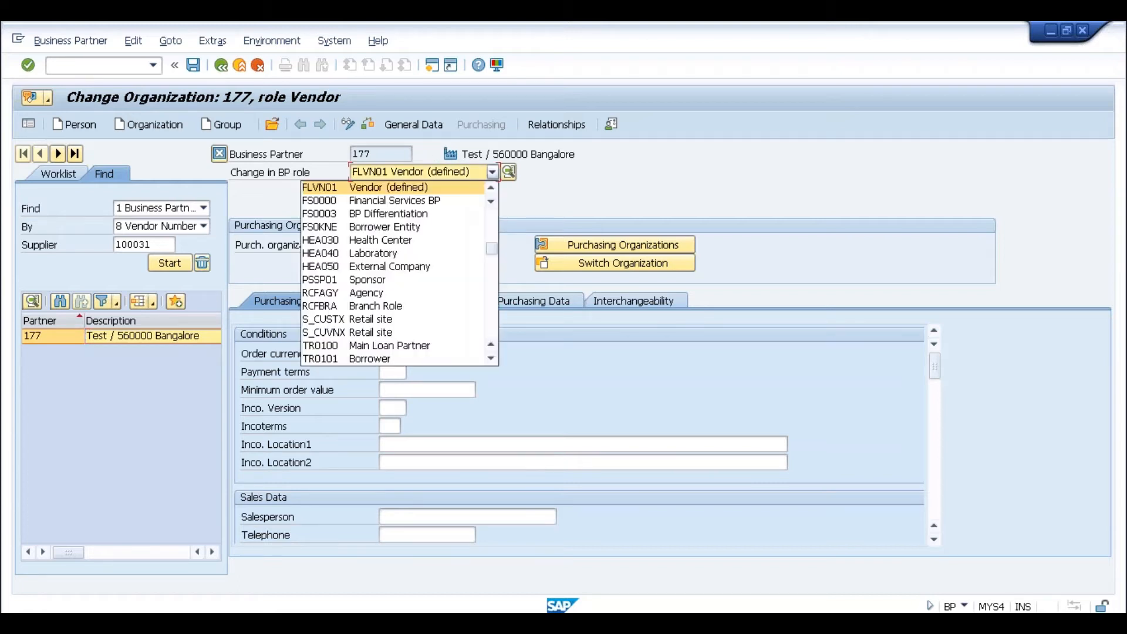
pyautogui.click(490, 187)
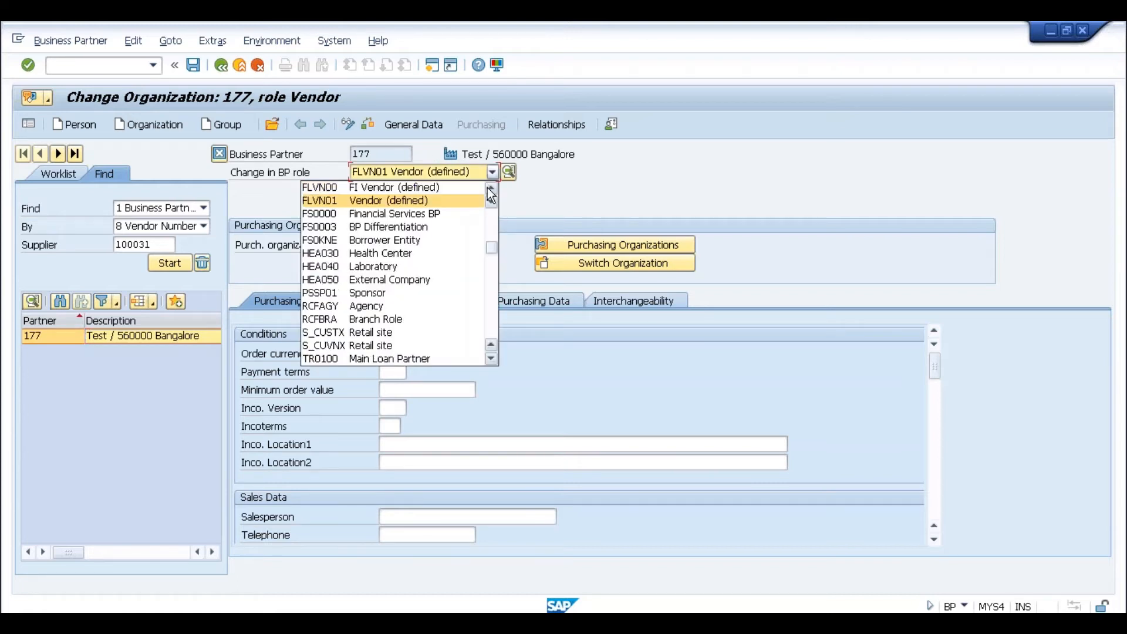
pyautogui.click(426, 191)
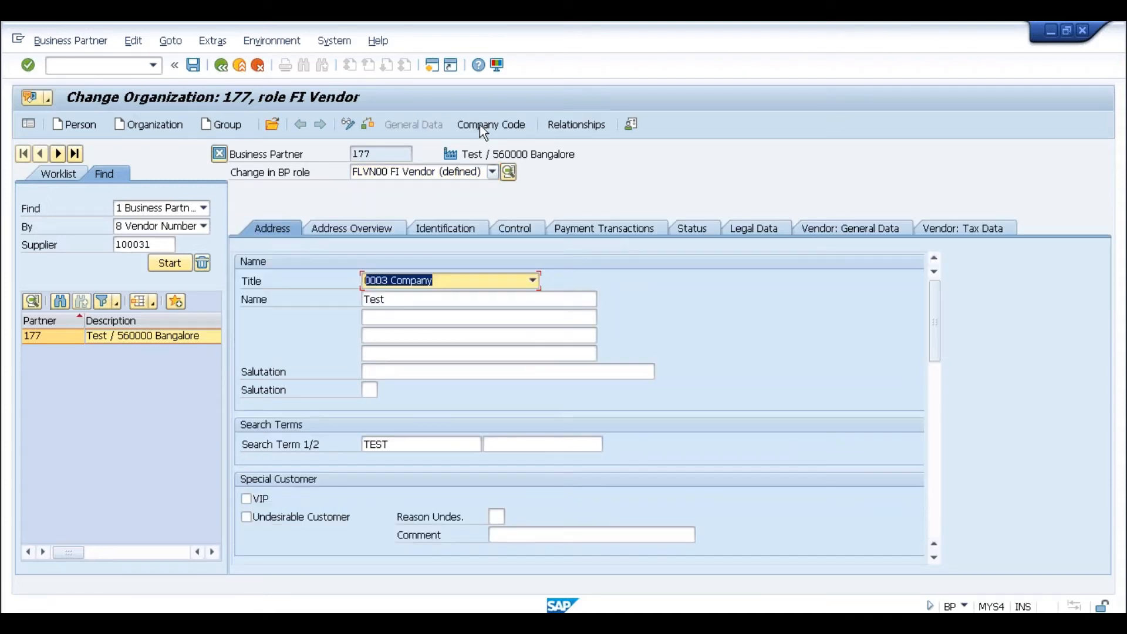
pyautogui.click(480, 124)
pyautogui.moveTo(422, 280); pyautogui.dragTo(370, 281)
pyautogui.click(365, 281)
pyautogui.click(360, 285)
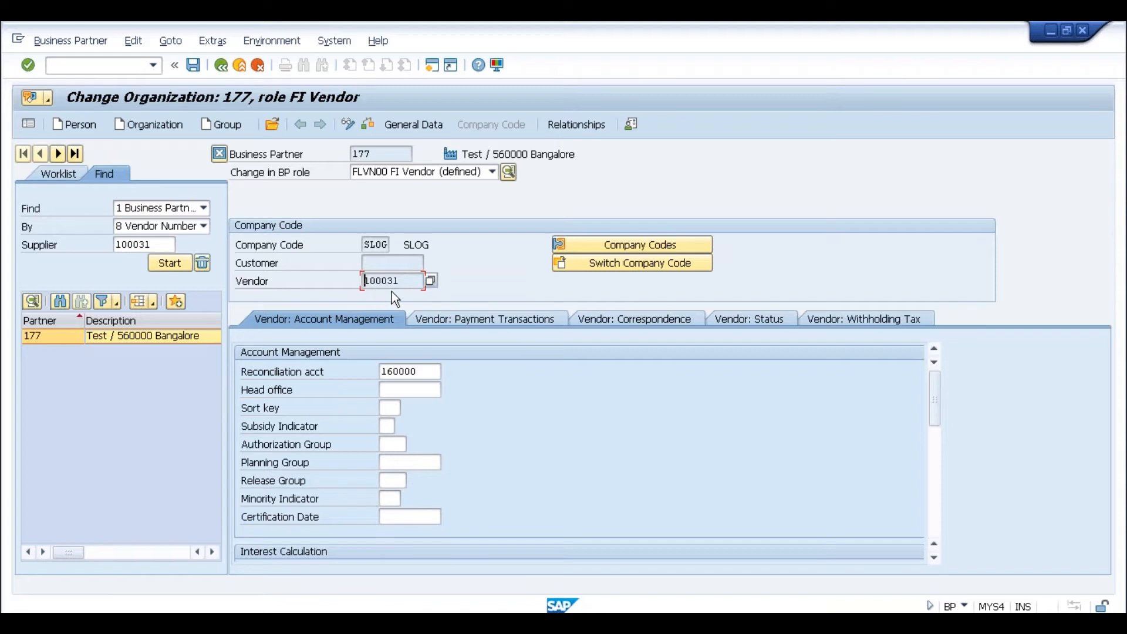
pyautogui.click(402, 280)
pyautogui.moveTo(404, 280); pyautogui.dragTo(361, 280)
pyautogui.click(364, 281)
# Open transaction MM03 for material 10000075, view its available material views and close the view selection
pyautogui.click(116, 64)
pyautogui.write('/nmm03')
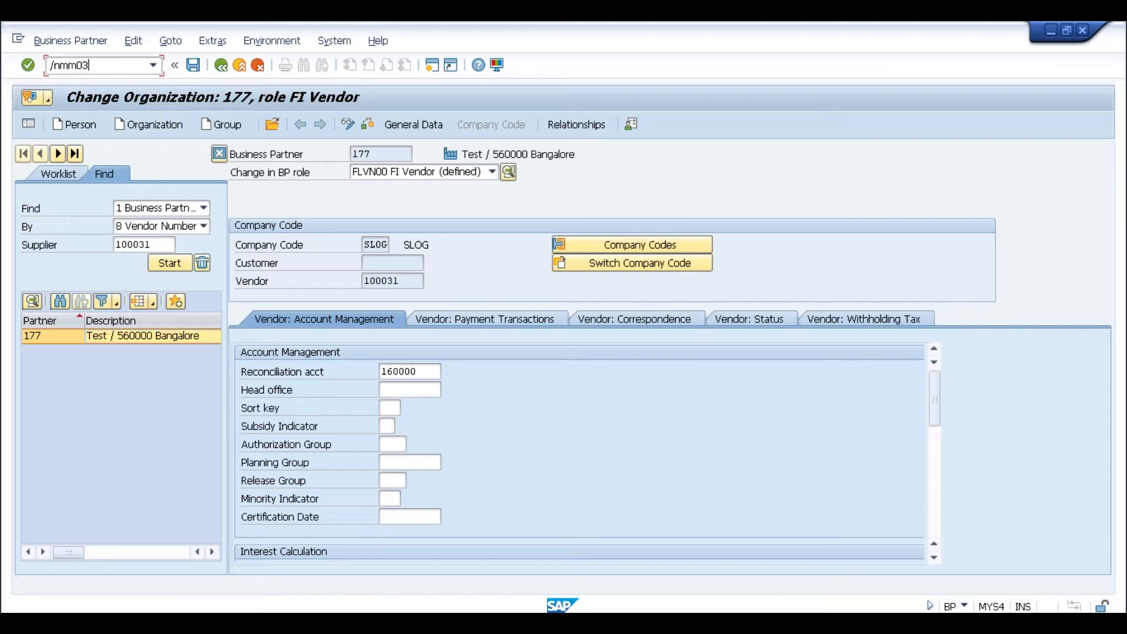
pyautogui.press('Return')
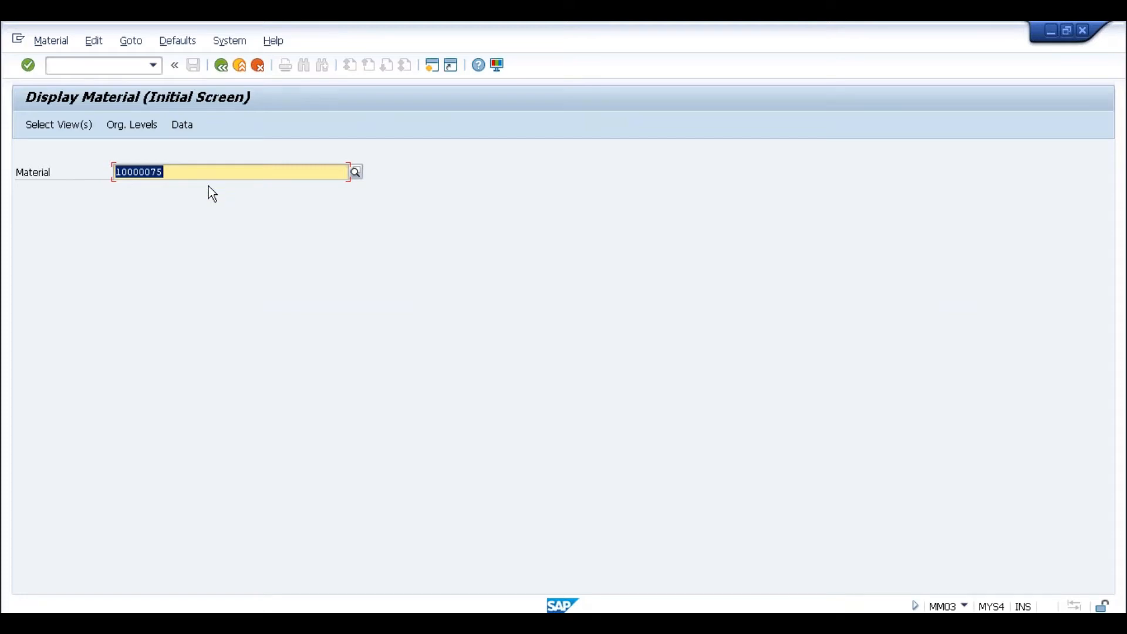
pyautogui.press('Return')
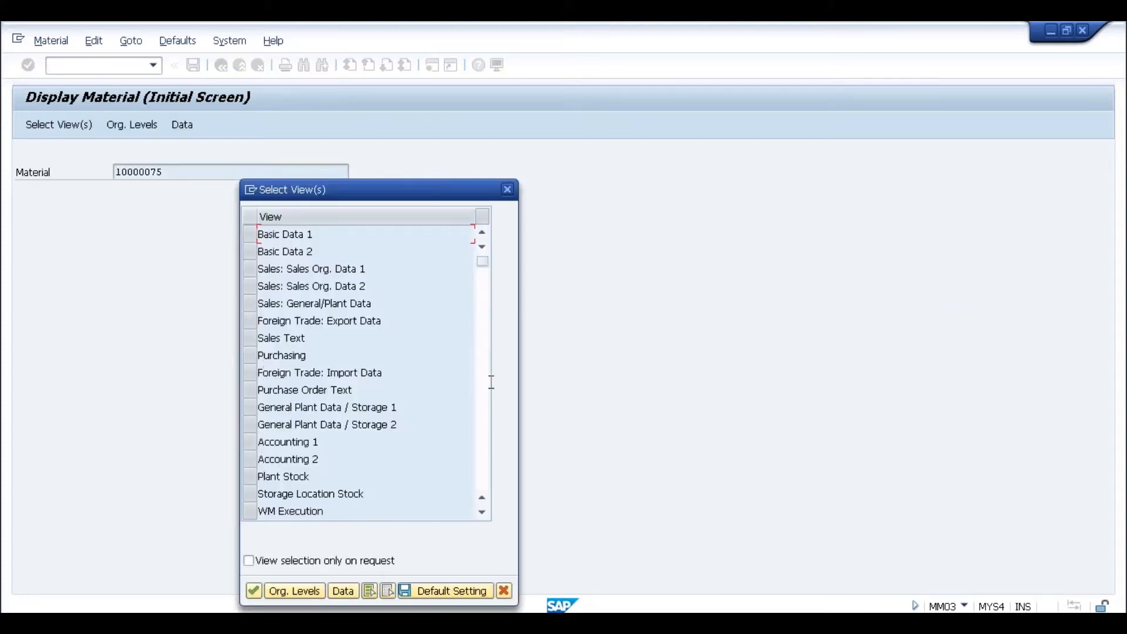
pyautogui.click(507, 189)
# Start a new standard purchase order with transaction ME21N and enter the Test vendor's number as the vendor
pyautogui.click(52, 65)
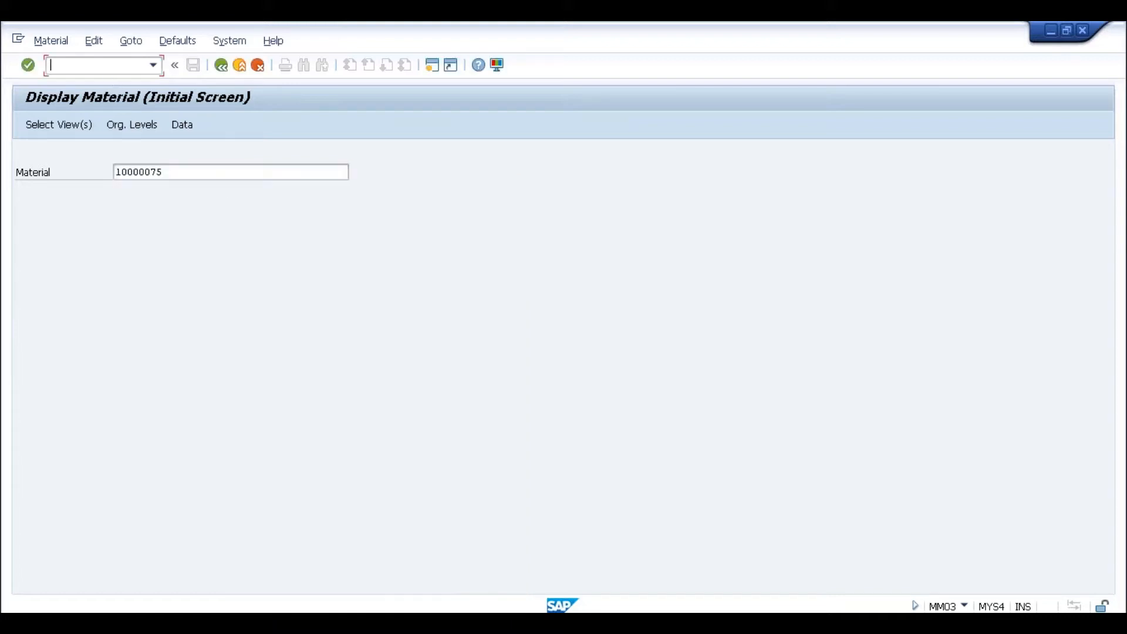
pyautogui.write('/nme')
pyautogui.write('22n')
pyautogui.press('Return')
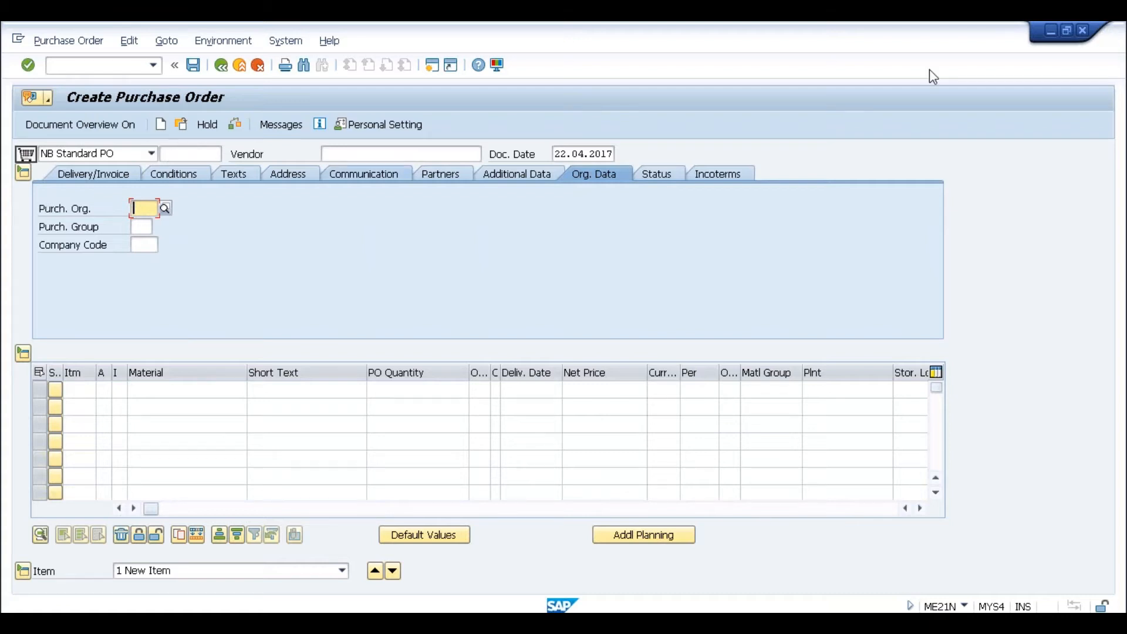
pyautogui.click(344, 154)
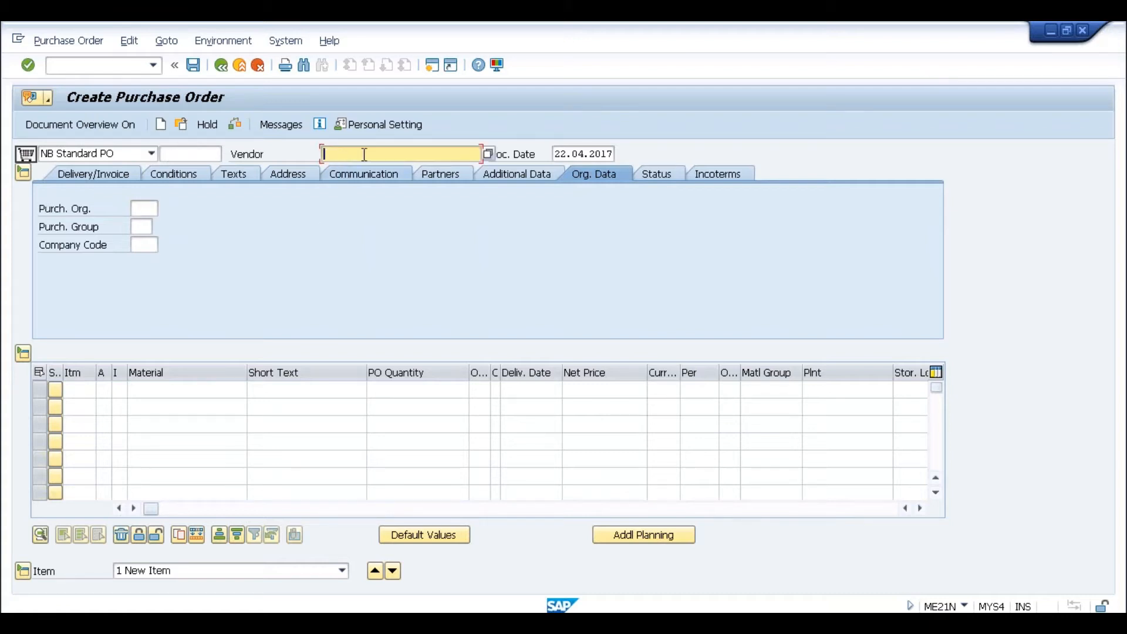
pyautogui.click(376, 156)
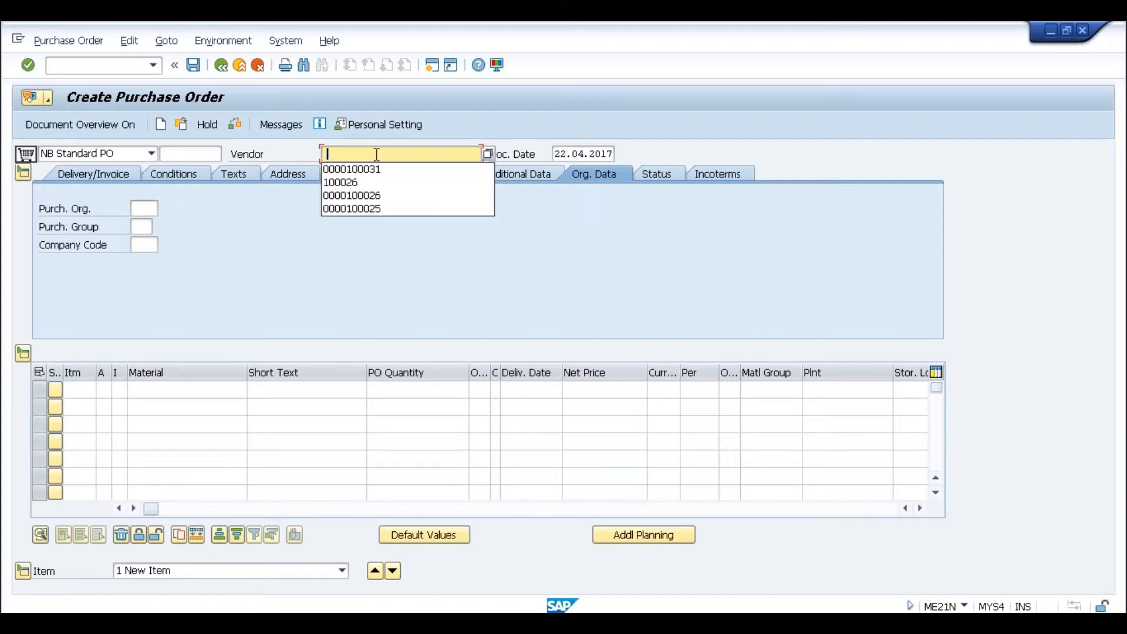
pyautogui.click(374, 170)
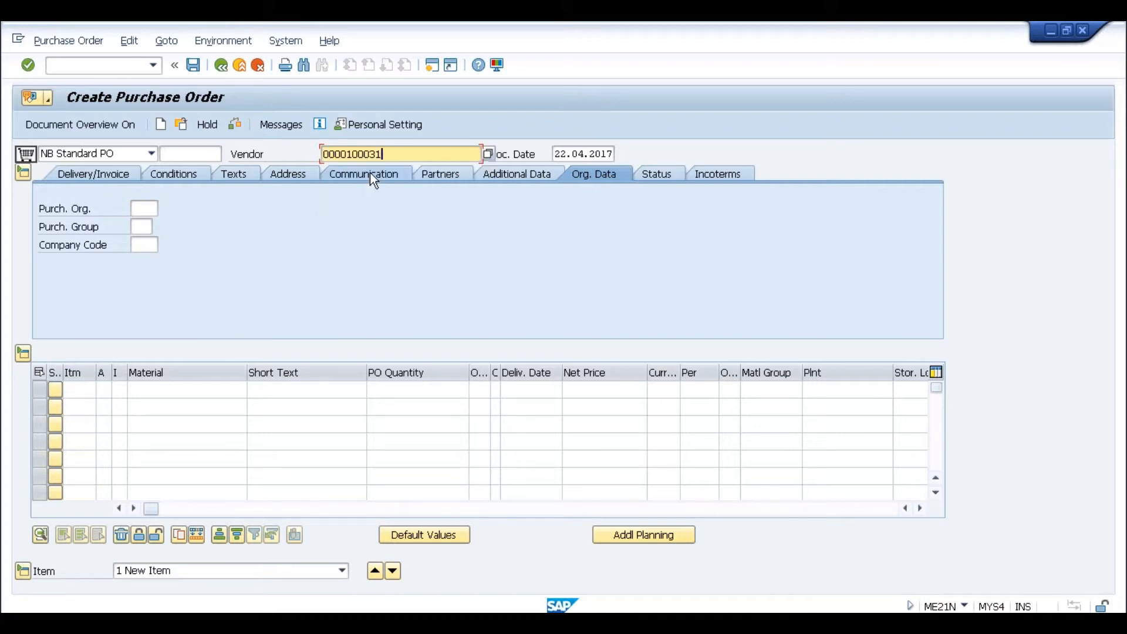
# Fill in the order's organizational data with purchasing organization SLOG, purchasing group 001 and company code SLOG
pyautogui.click(146, 207)
pyautogui.write('slog')
pyautogui.press('Tab')
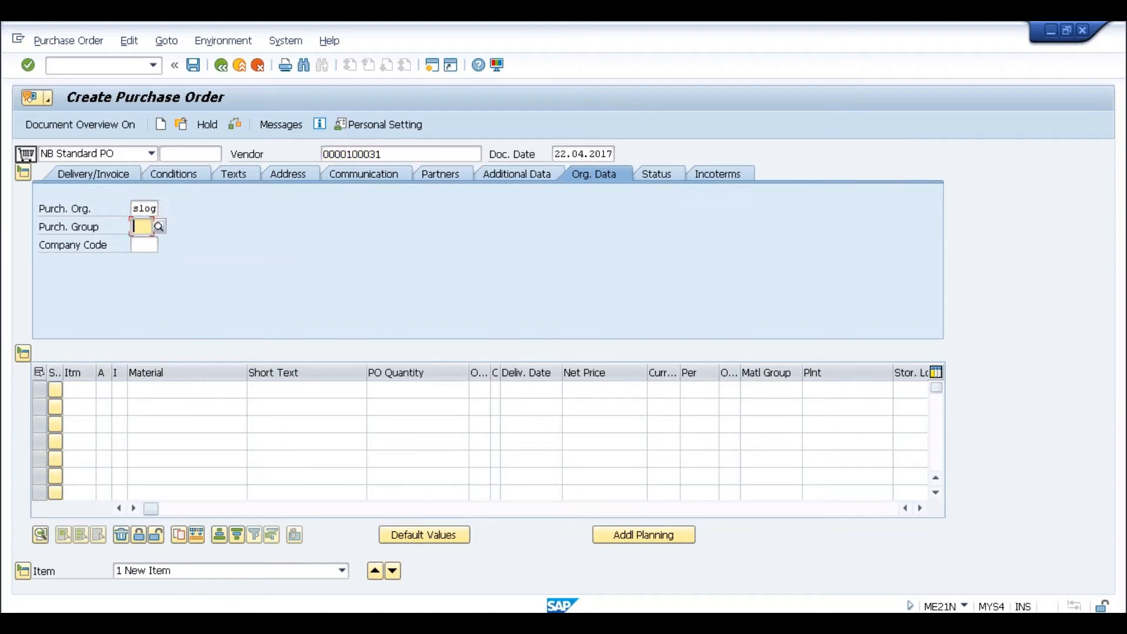
pyautogui.write('00')
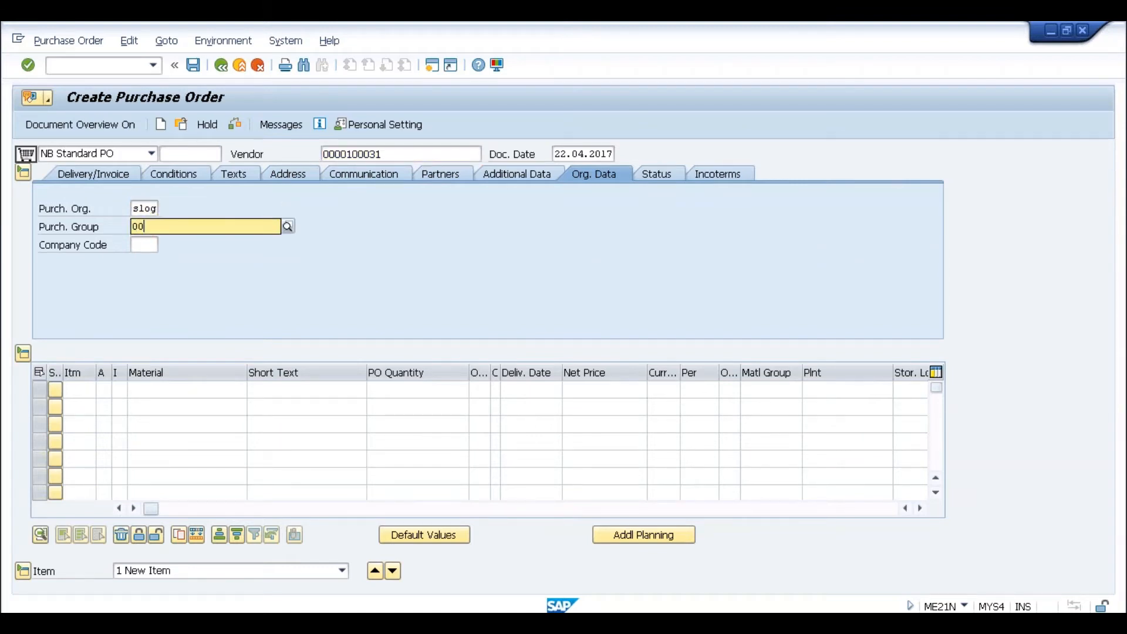
pyautogui.write('1')
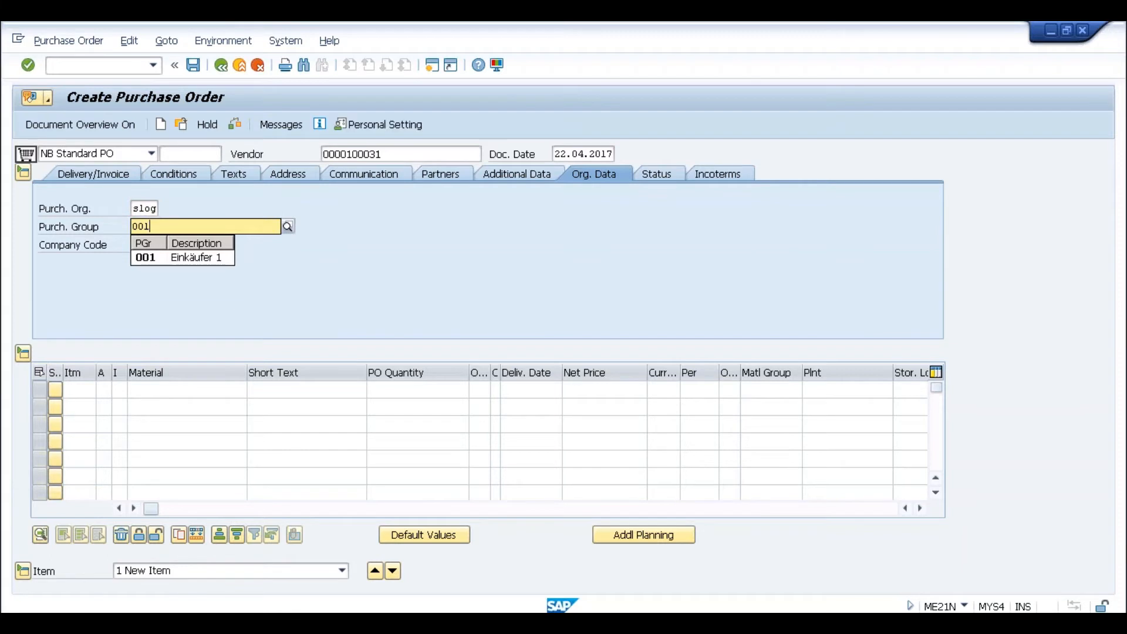
pyautogui.press('Tab')
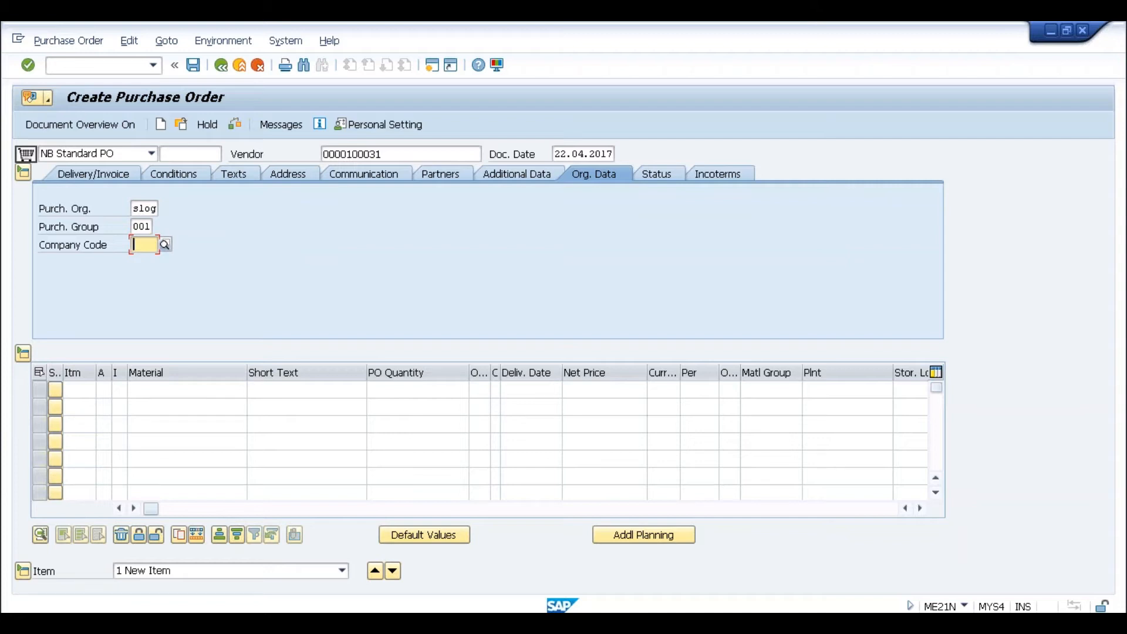
pyautogui.write('slog')
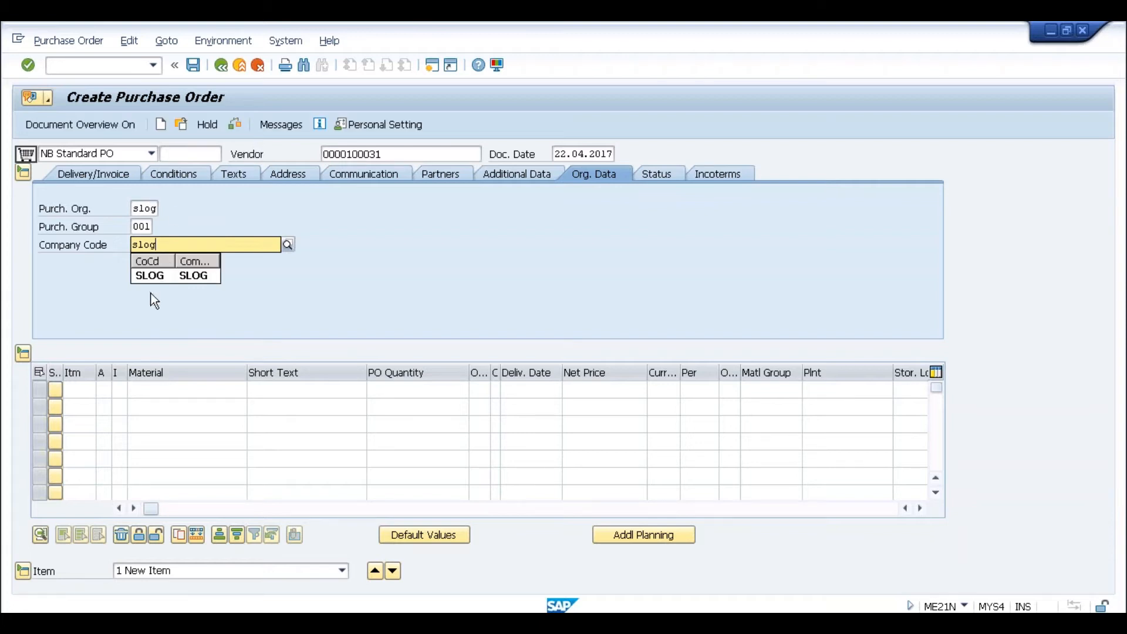
pyautogui.click(155, 276)
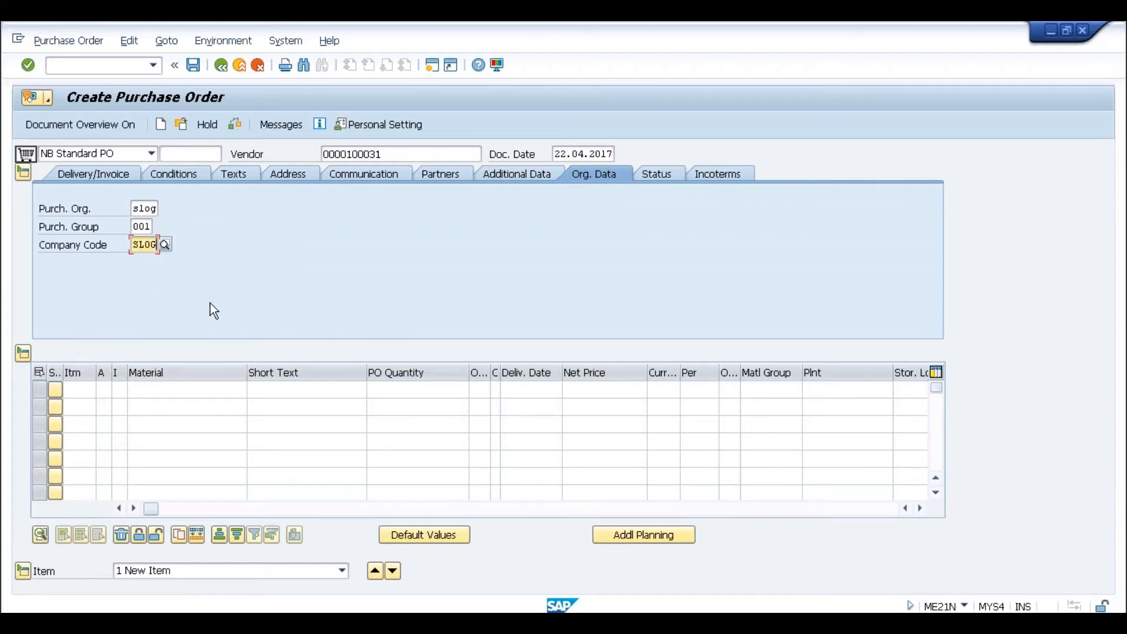
# Enter material 10000075 as the order's first item with a PO quantity of 10 and a net price of 100
pyautogui.click(214, 391)
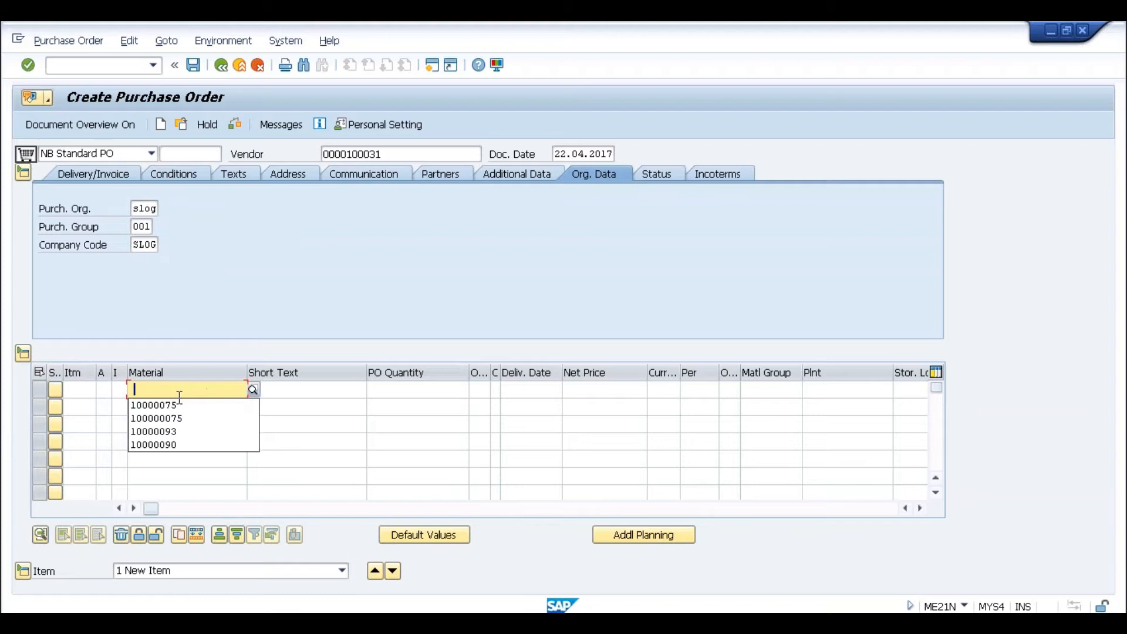
pyautogui.click(176, 403)
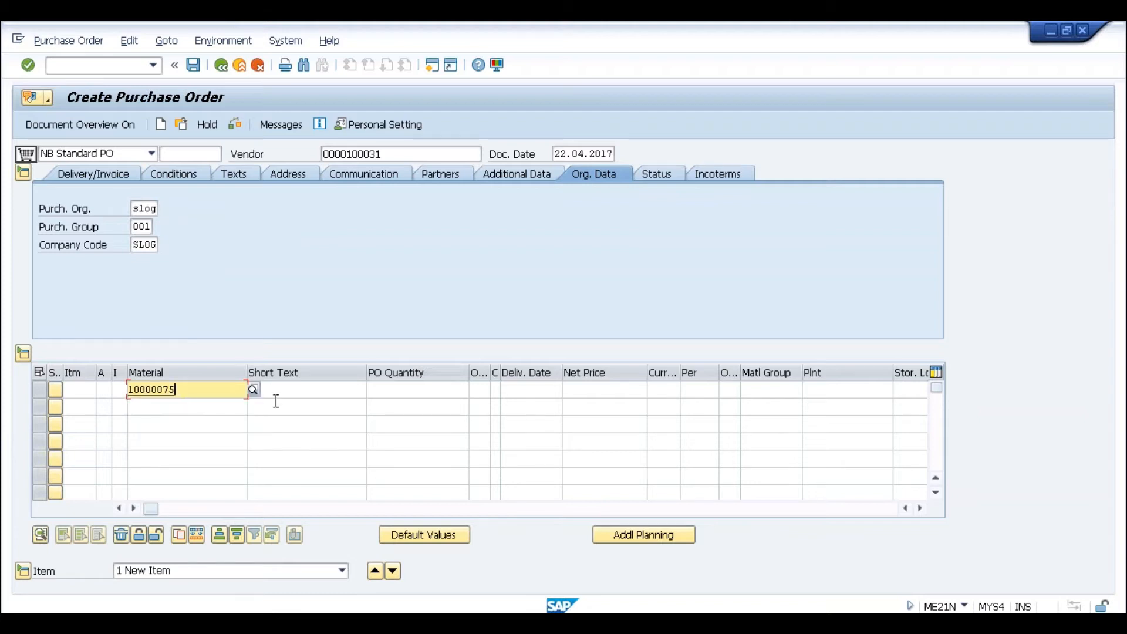
pyautogui.click(424, 389)
pyautogui.write('10')
pyautogui.press('Tab')
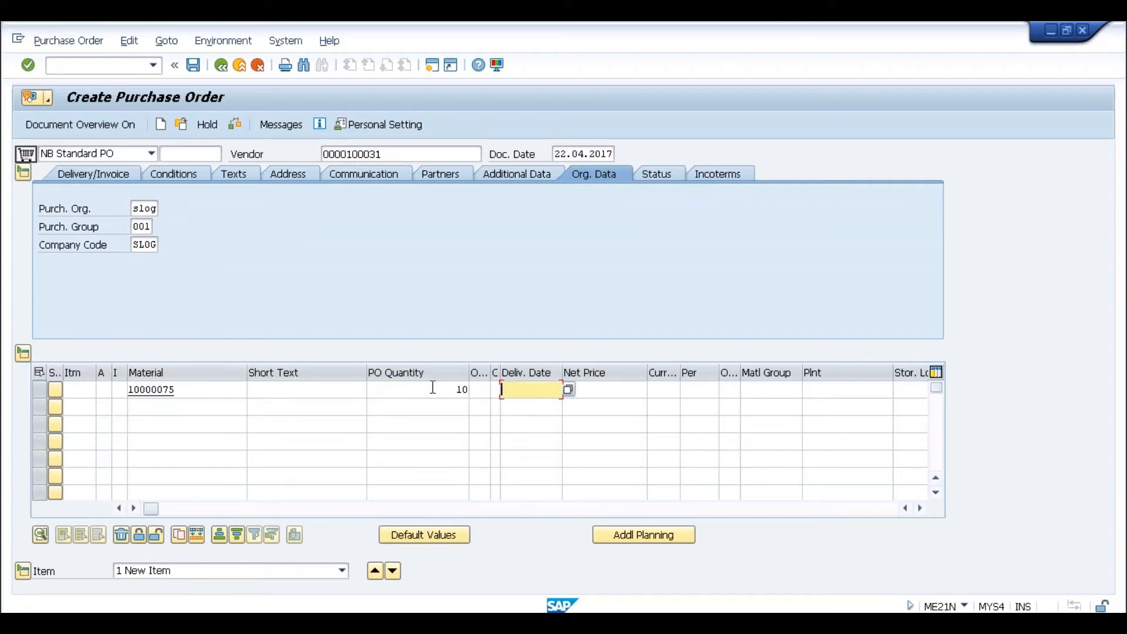
pyautogui.press('Tab')
pyautogui.write('100')
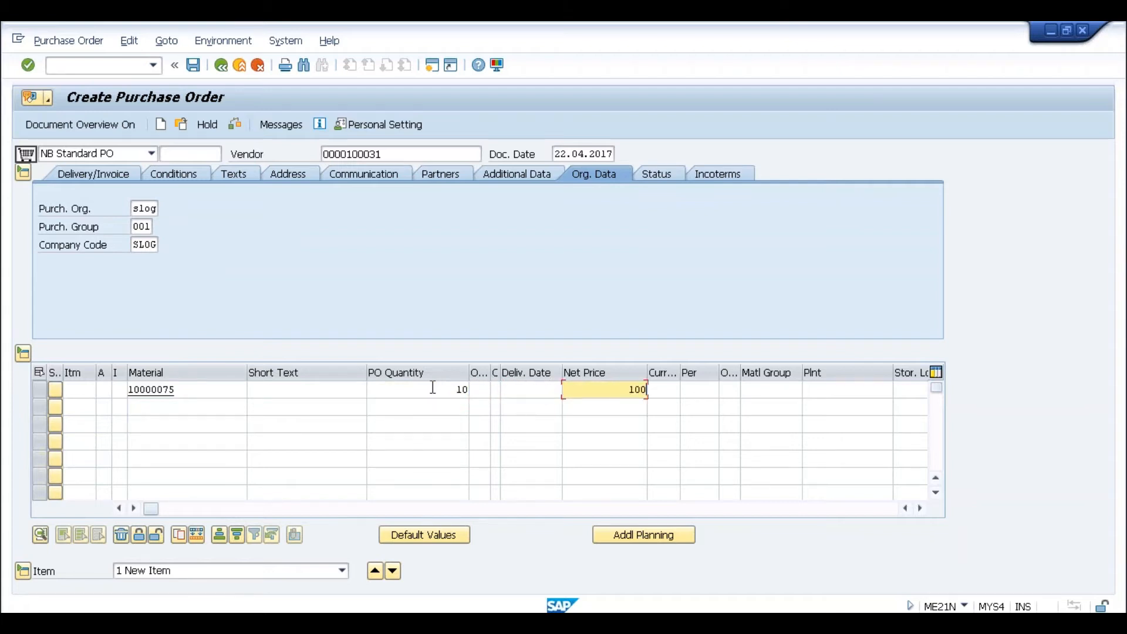
# Set the item's plant to SLOG and its currency to INR, and confirm the item's delivery date and net price
pyautogui.press('Tab')
pyautogui.press('Tab')
pyautogui.press('Tab')
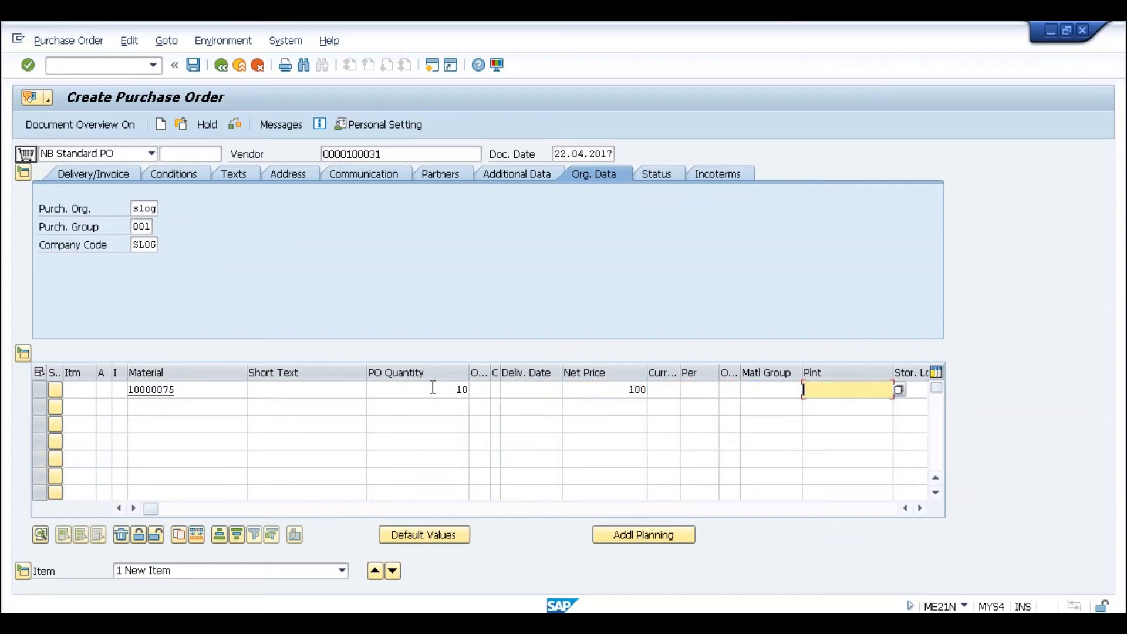
pyautogui.write('slog')
pyautogui.press('Return')
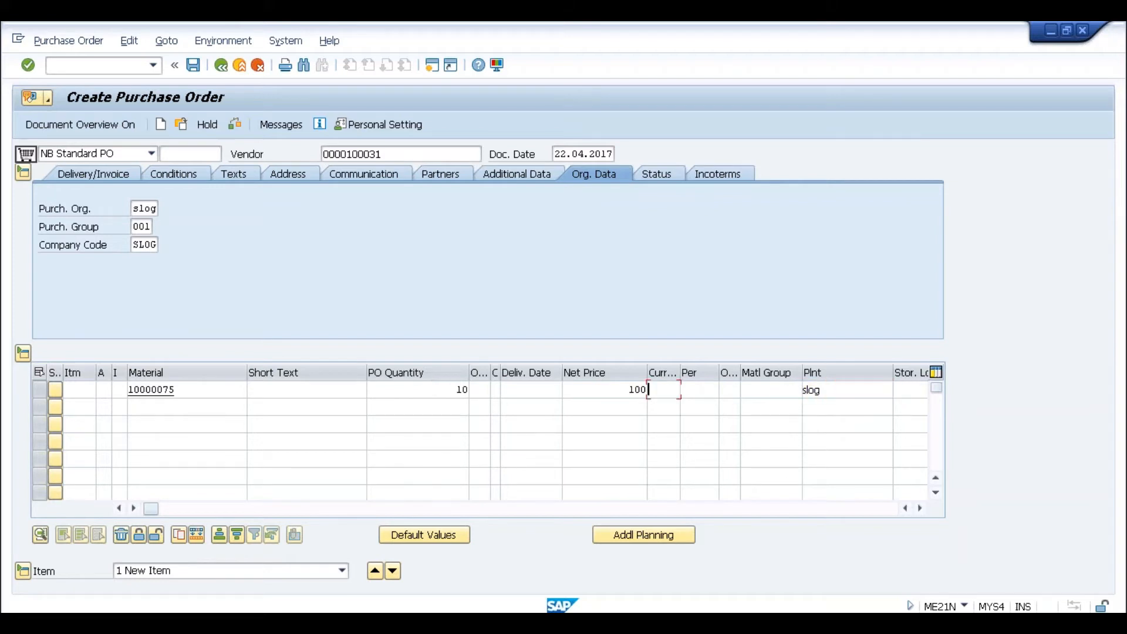
pyautogui.write('inr')
pyautogui.press('Return')
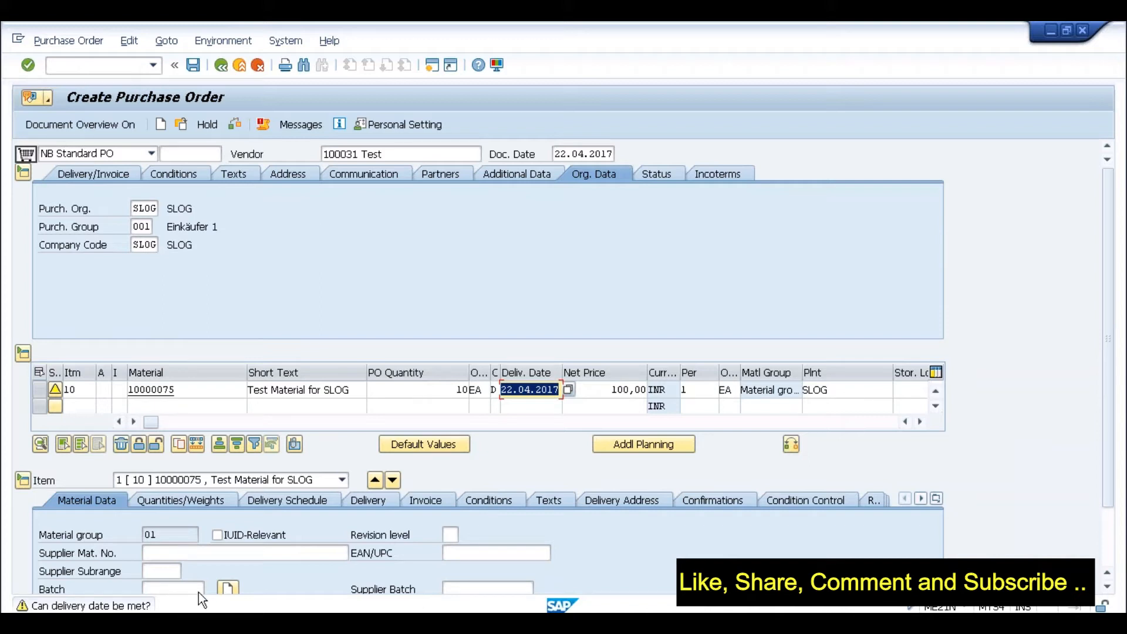
pyautogui.press('Return')
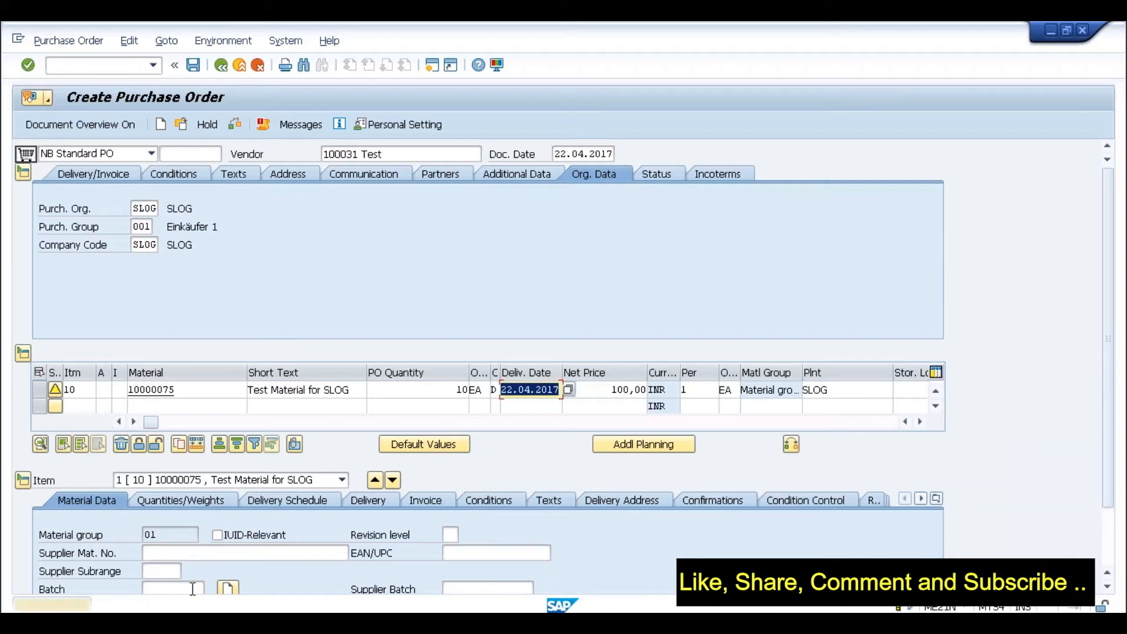
pyautogui.press('Return')
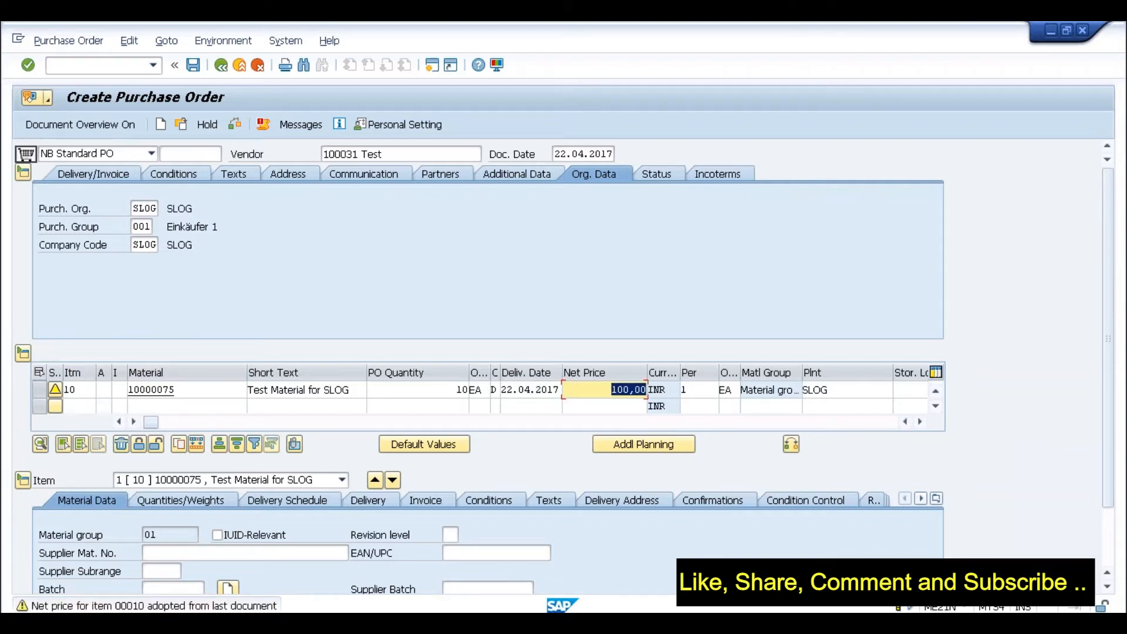
pyautogui.press('Return')
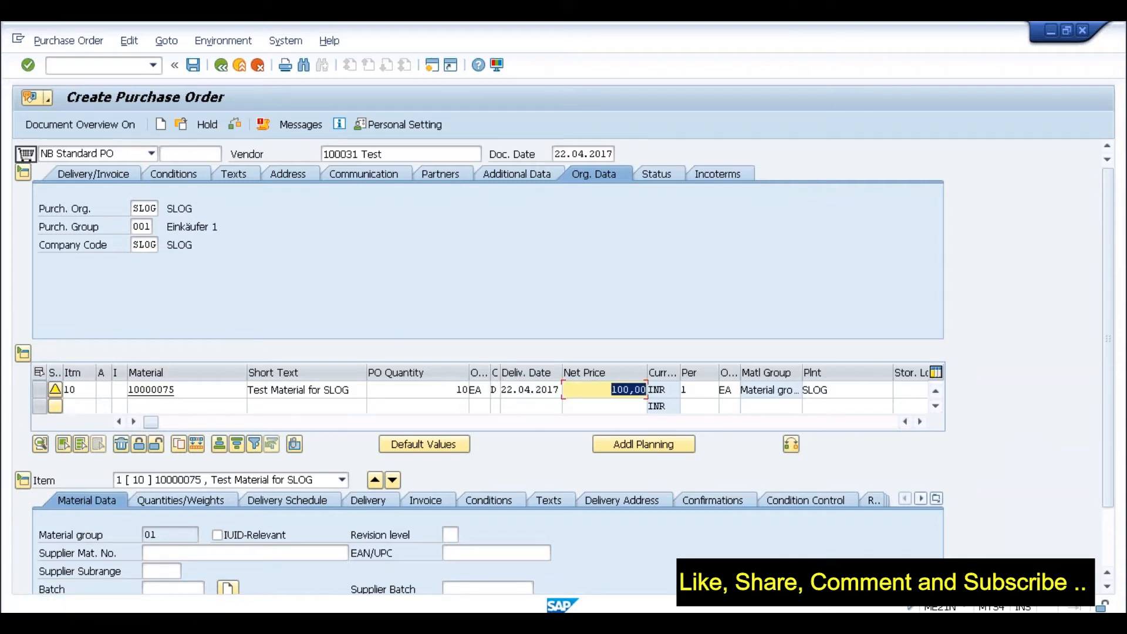
pyautogui.click(358, 391)
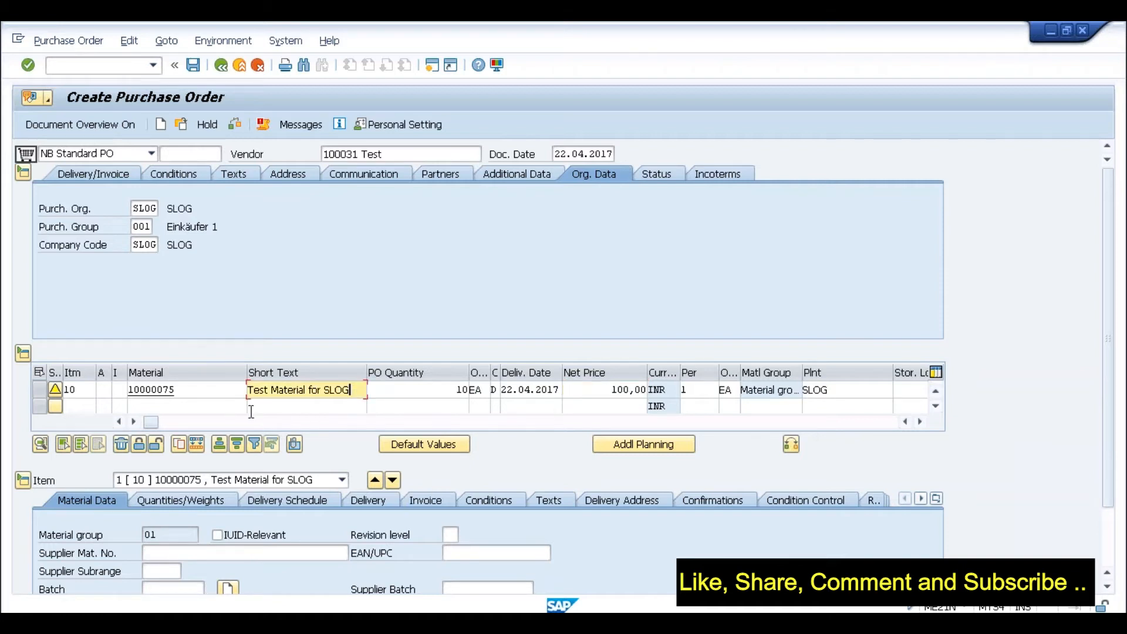
pyautogui.click(215, 388)
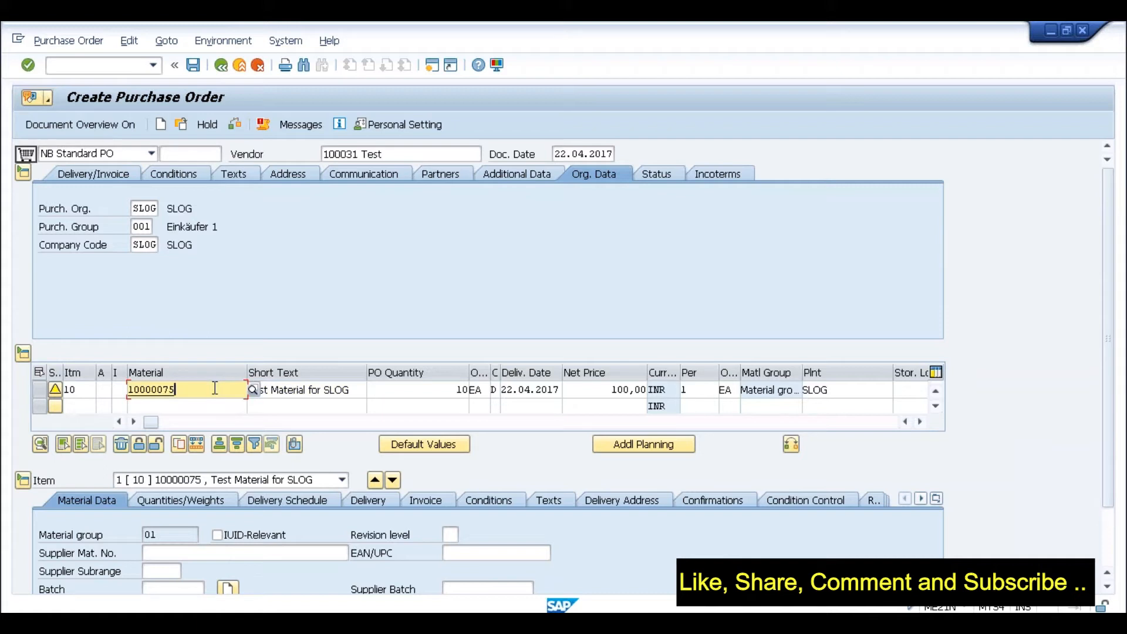
pyautogui.click(352, 391)
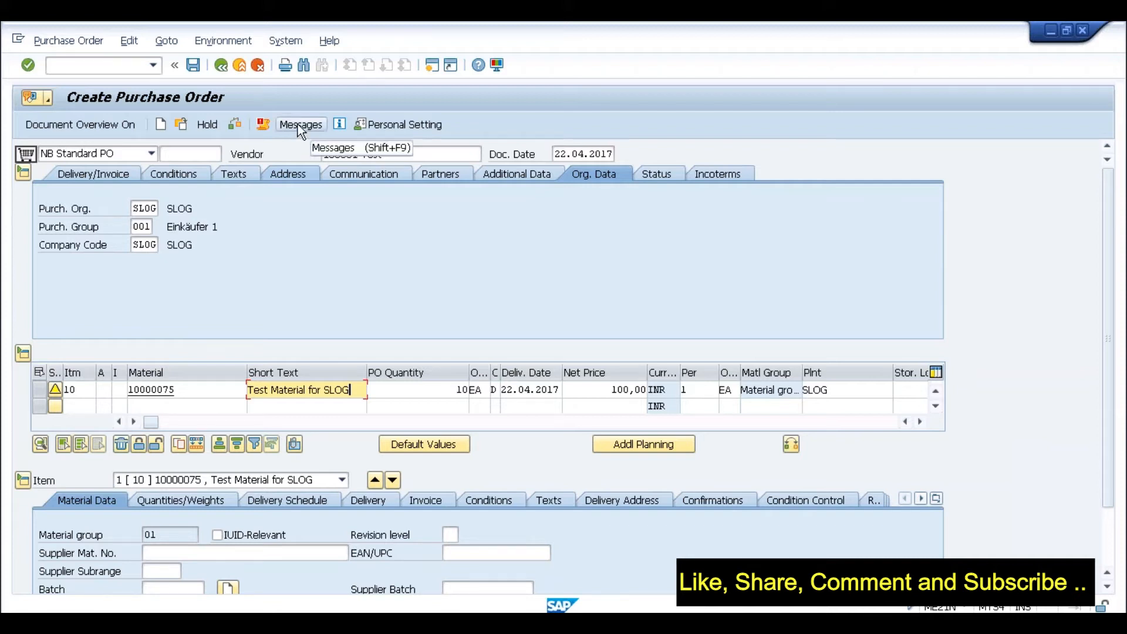
# Open the purchase order's output messages and examine the status, output type, receiver and channel columns of the output table
pyautogui.click(298, 125)
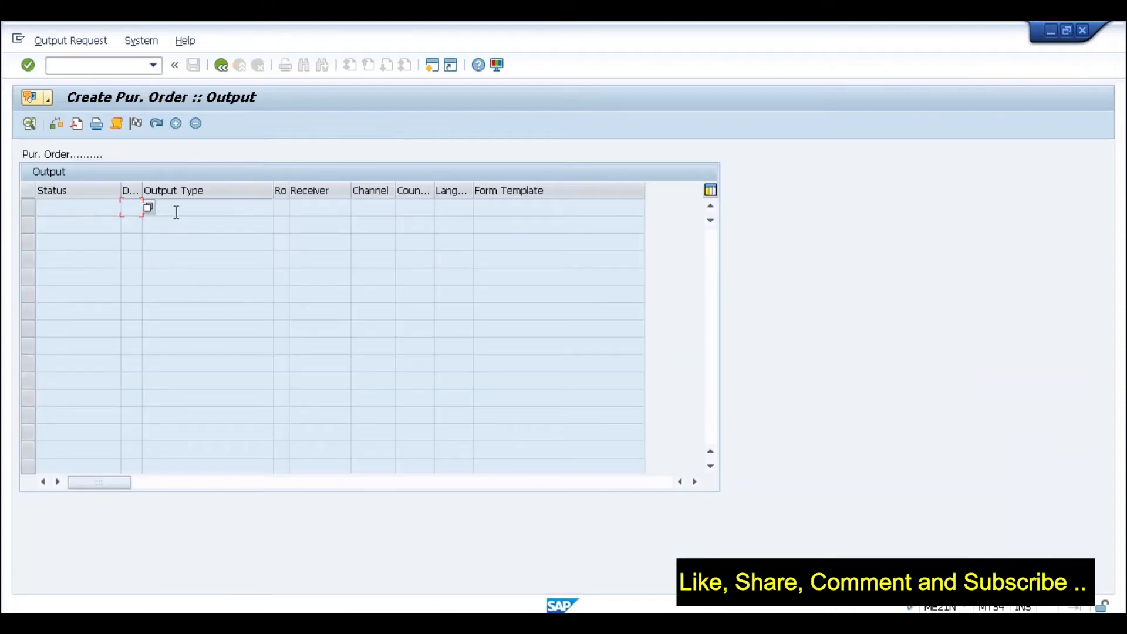
pyautogui.click(588, 218)
pyautogui.click(162, 211)
pyautogui.click(306, 209)
pyautogui.click(97, 213)
pyautogui.click(200, 208)
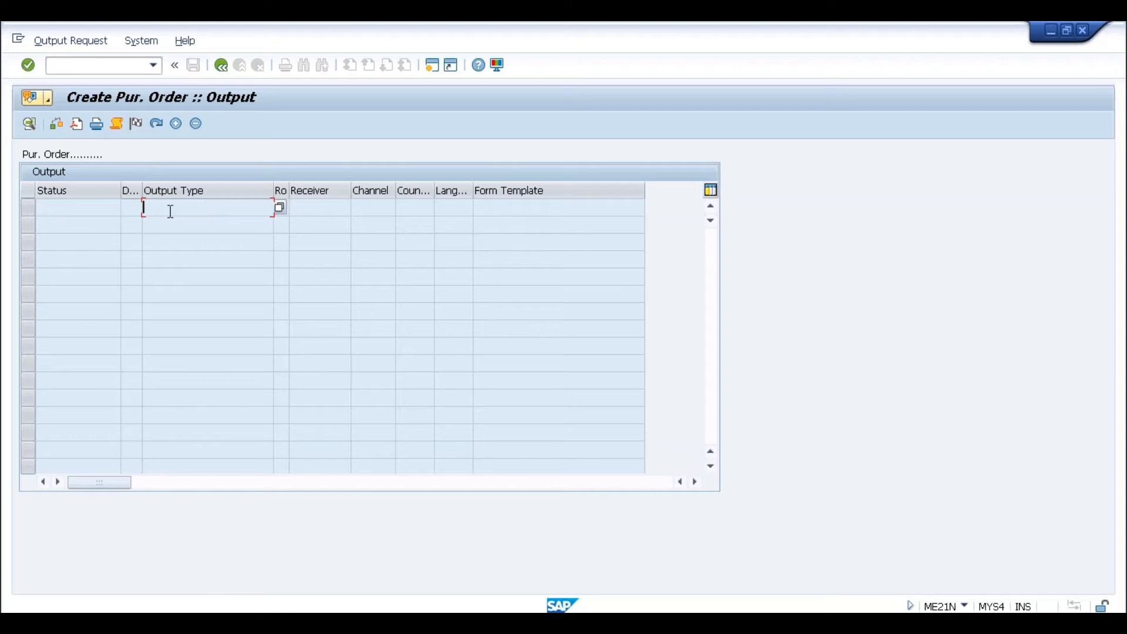
pyautogui.click(58, 211)
pyautogui.click(412, 209)
pyautogui.click(335, 214)
pyautogui.click(189, 209)
pyautogui.click(133, 207)
pyautogui.click(93, 210)
# Open a new session and display the SAP Reference IMG through transaction SPRO
pyautogui.click(432, 66)
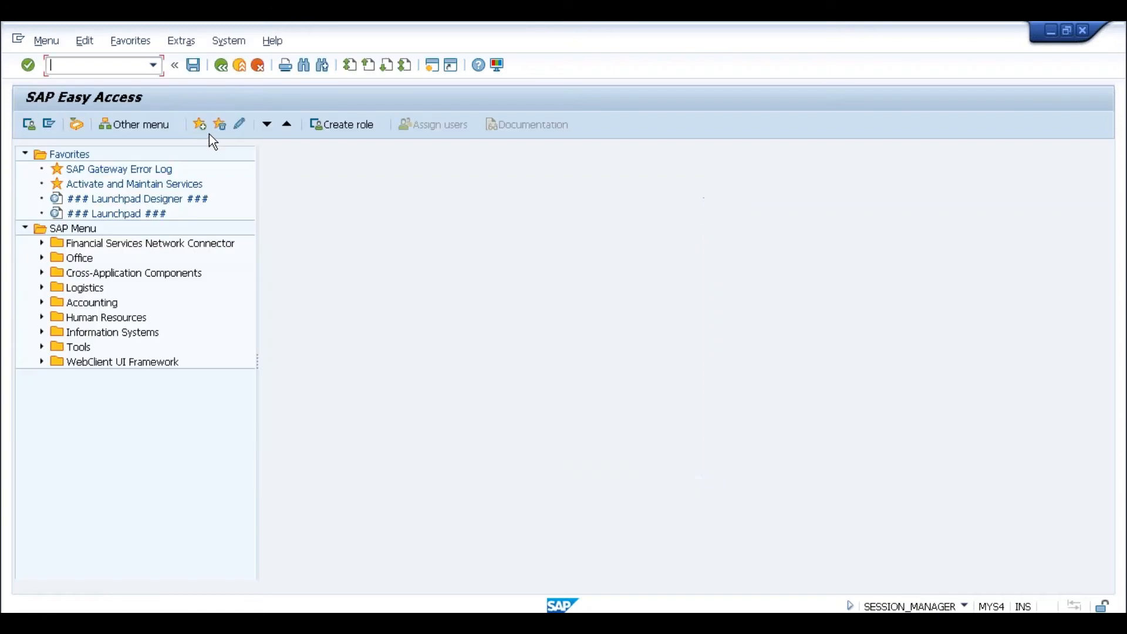
pyautogui.write('spro')
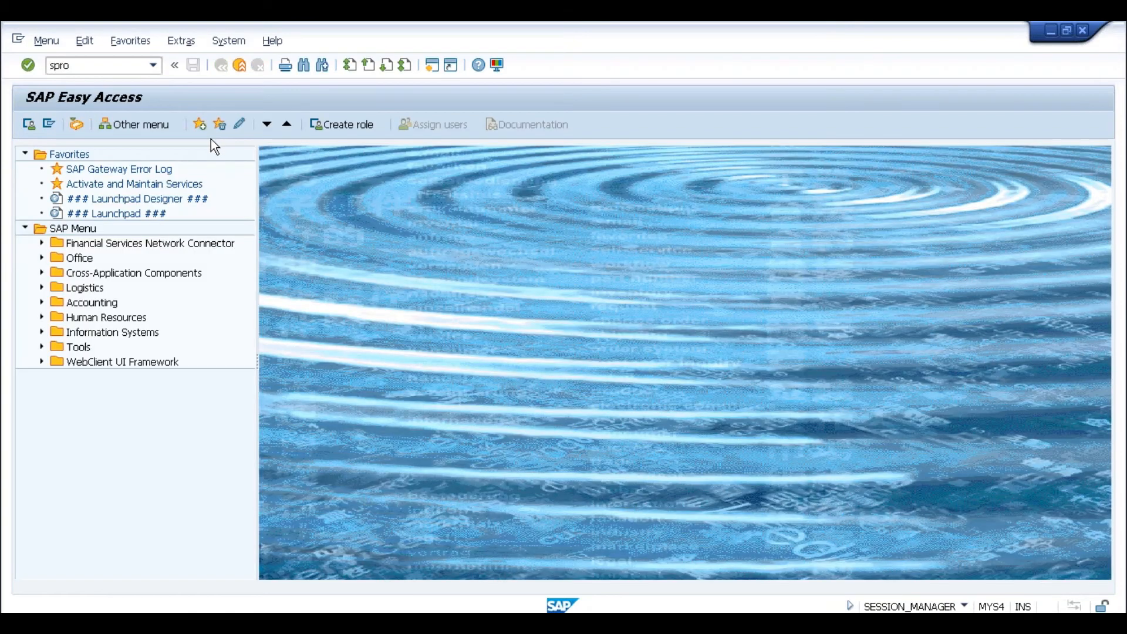
pyautogui.press('Return')
pyautogui.click(85, 126)
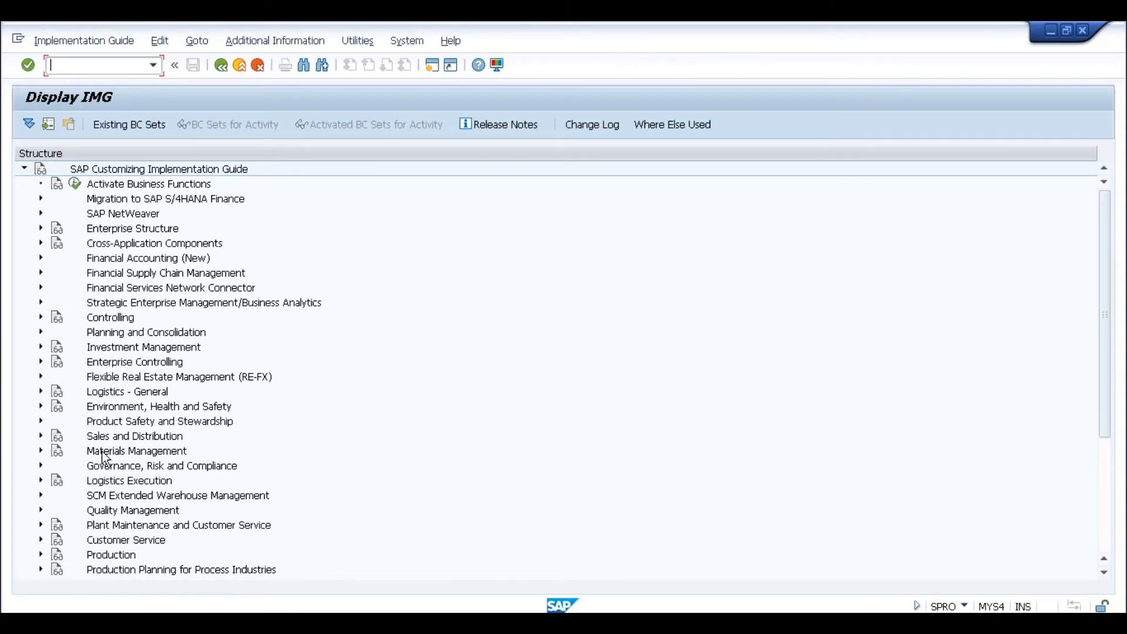
# Under Materials Management > Purchasing > Purchase Order in the implementation guide, select Activate or Deactivate SAP S/4HANA-Based Output Management
pyautogui.click(41, 451)
pyautogui.scroll(-2, 286, 295)
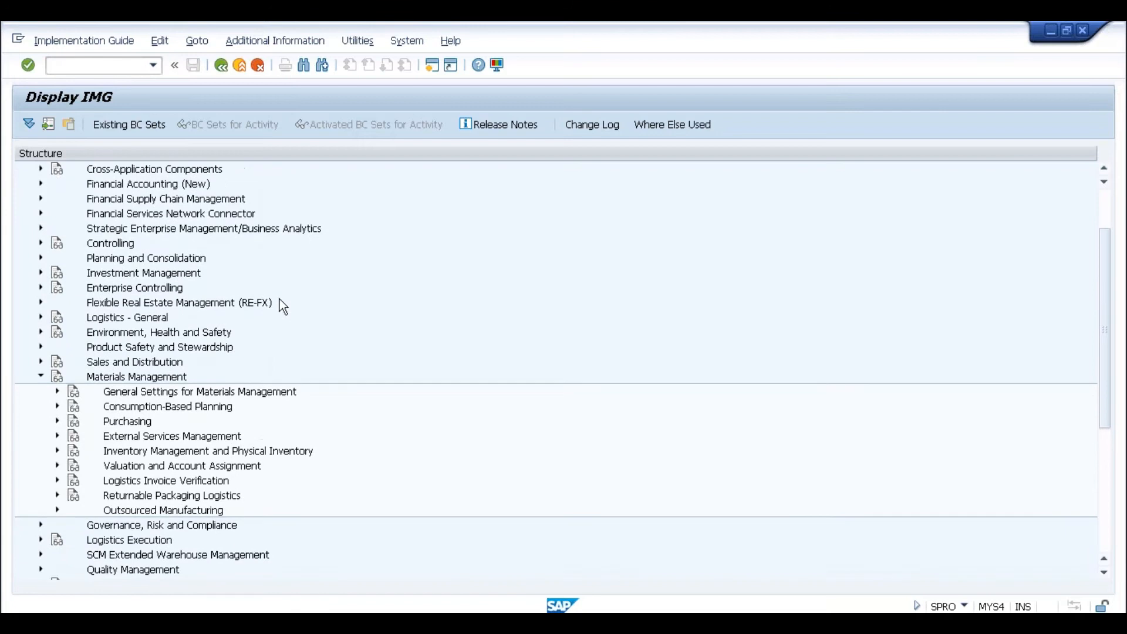
pyautogui.click(59, 392)
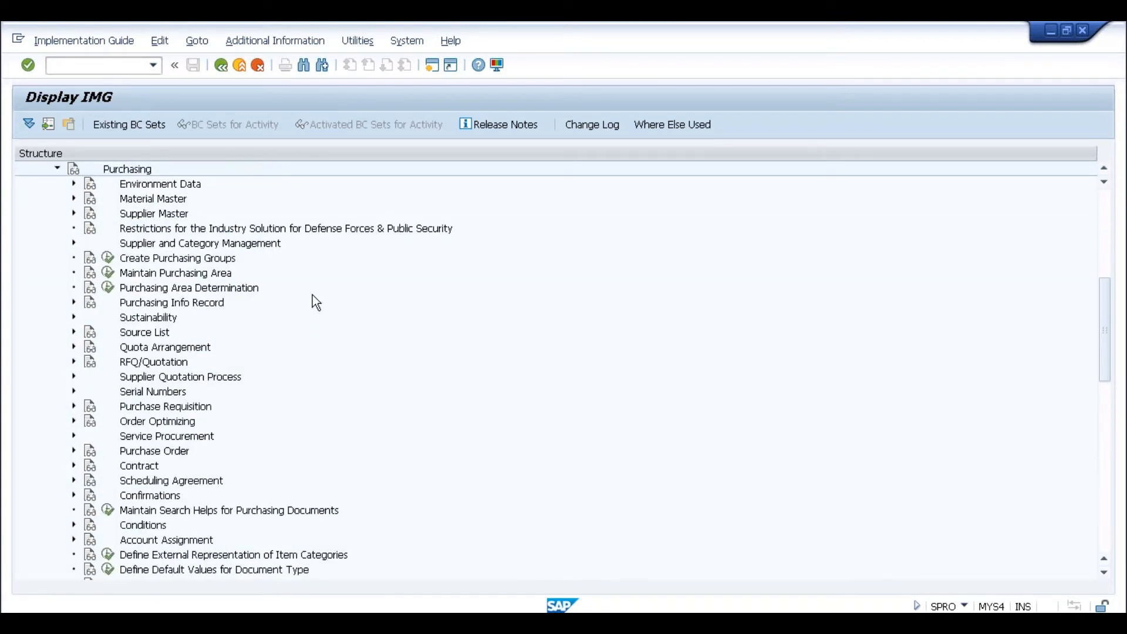
pyautogui.doubleClick(144, 451)
pyautogui.scroll(-2, 294, 424)
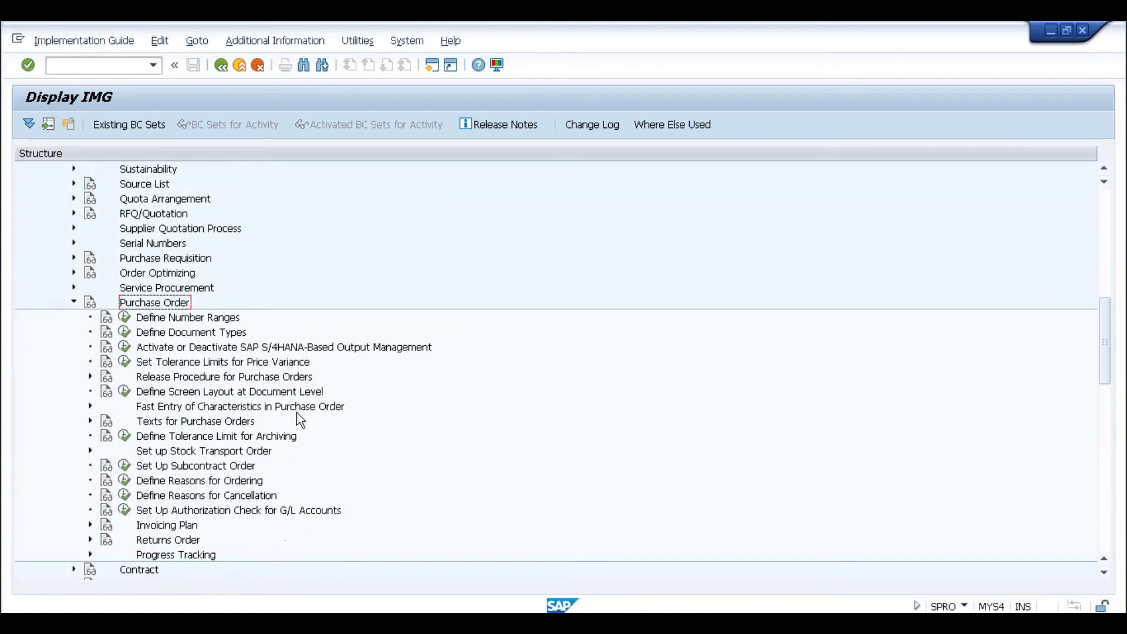
pyautogui.click(245, 348)
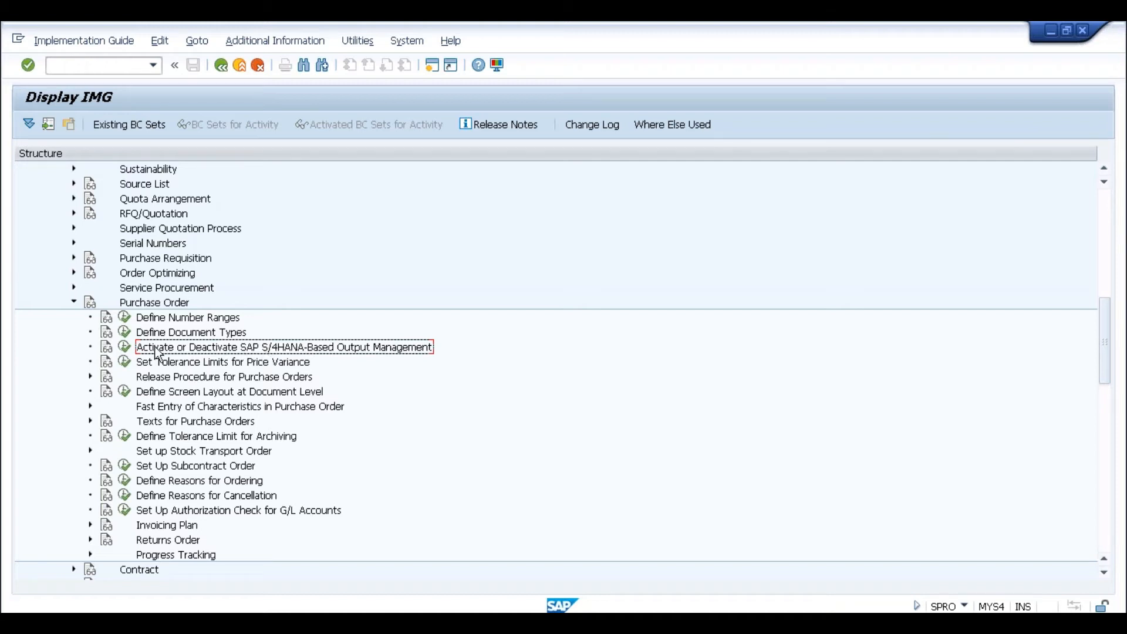
# Run the output management activation activity, switch to the session already maintaining it, and exit and reopen the activity there
pyautogui.click(124, 346)
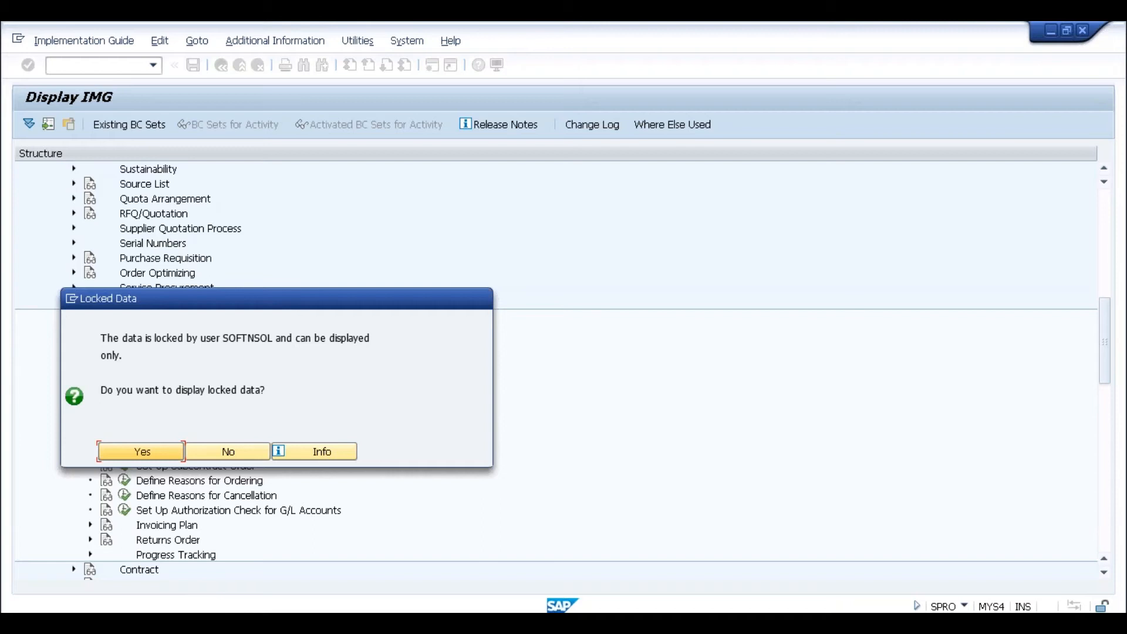
pyautogui.click(206, 622)
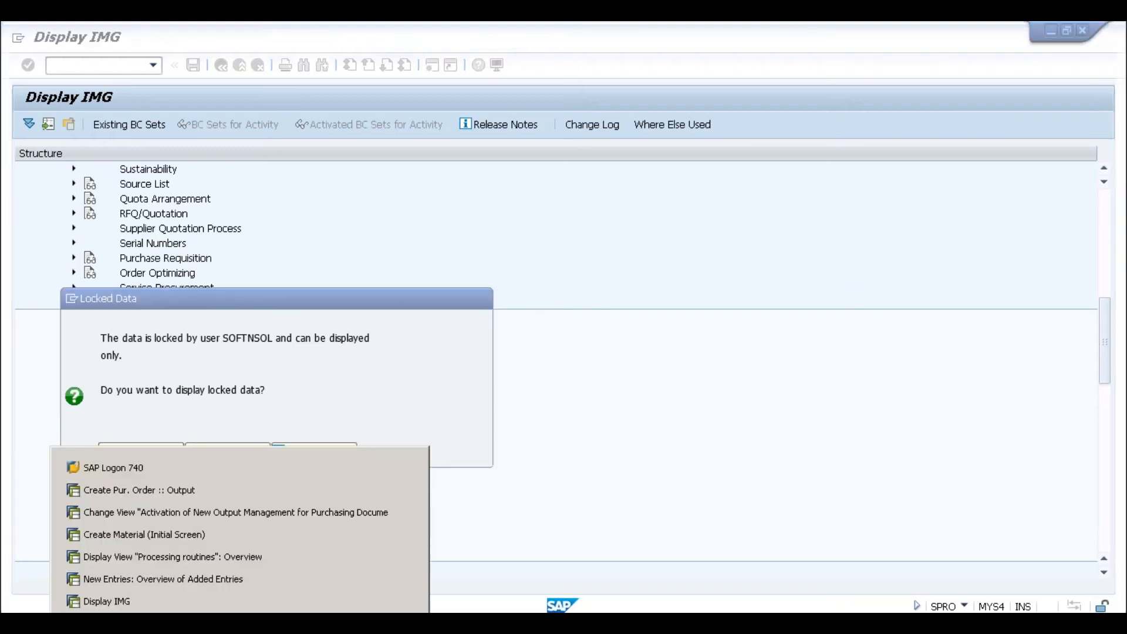
pyautogui.click(168, 513)
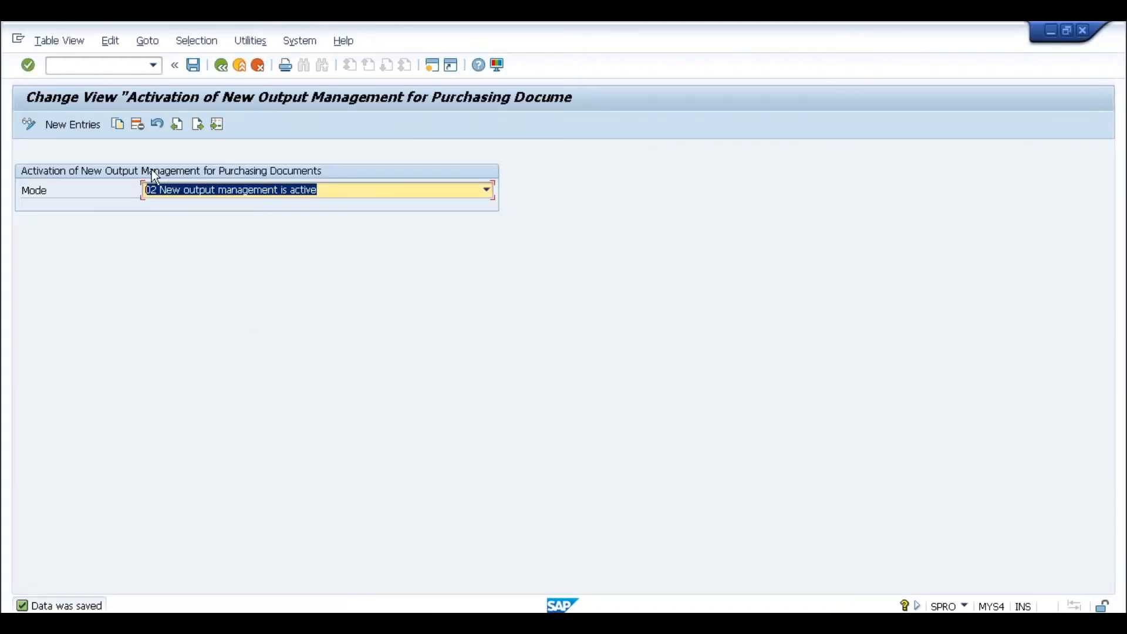
pyautogui.click(221, 65)
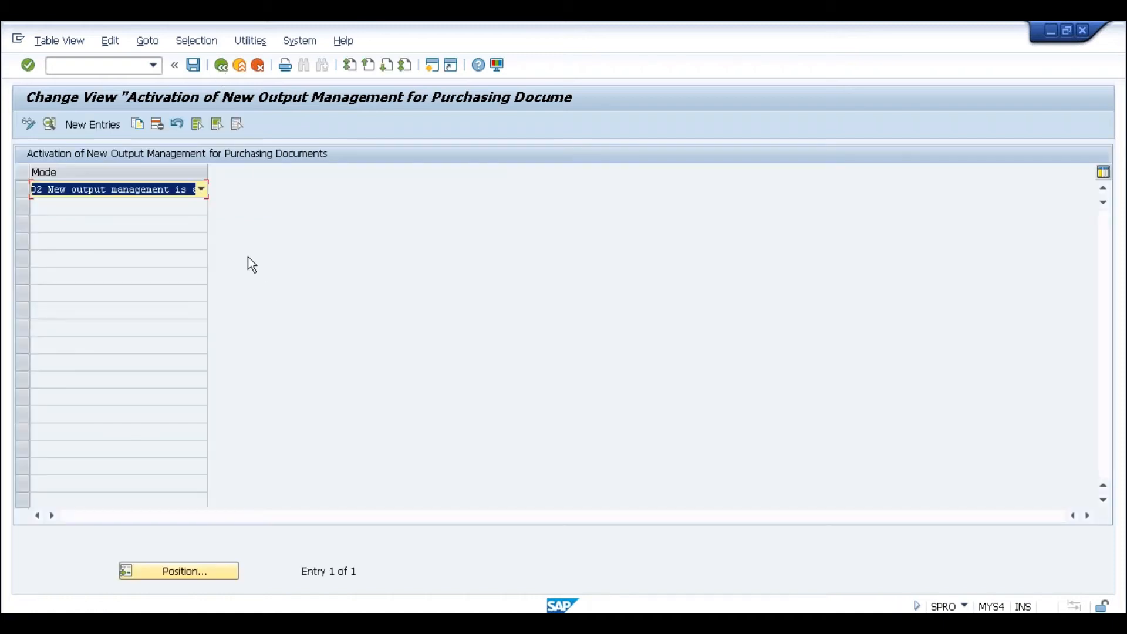
pyautogui.click(220, 66)
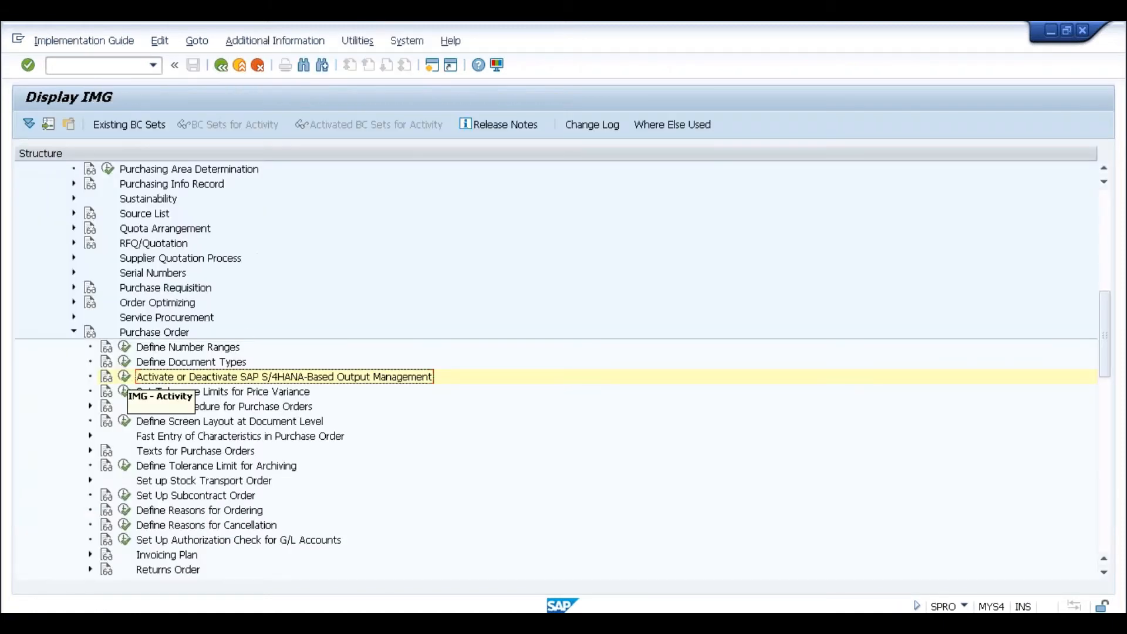
pyautogui.press('F8')
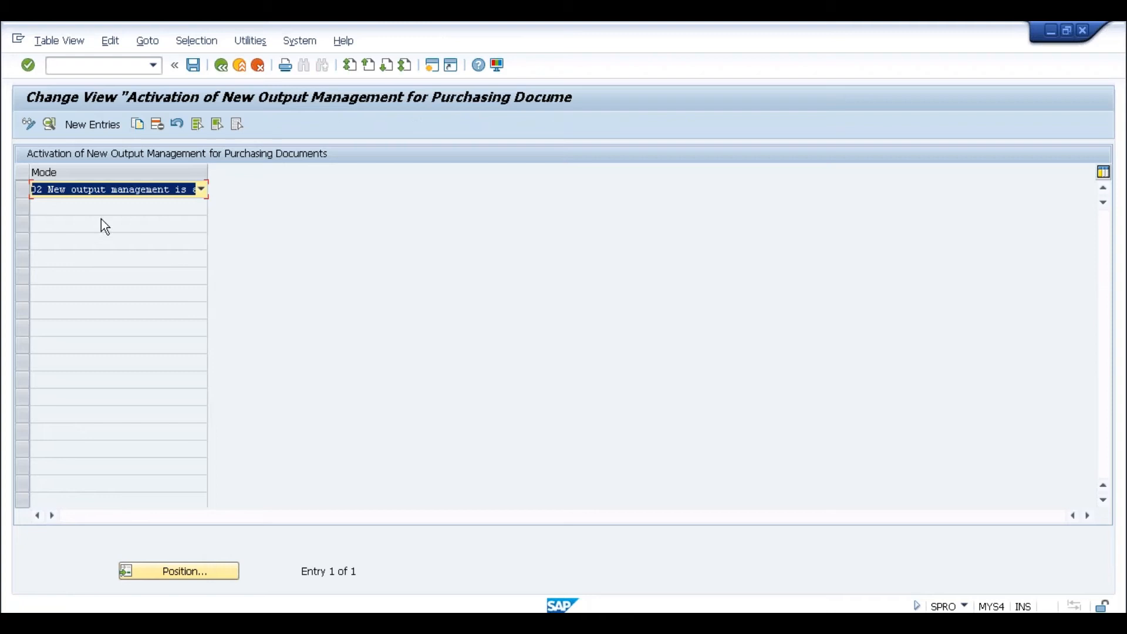
# Set the output management mode for purchasing documents to 01 New output management is not active and save
pyautogui.click(201, 189)
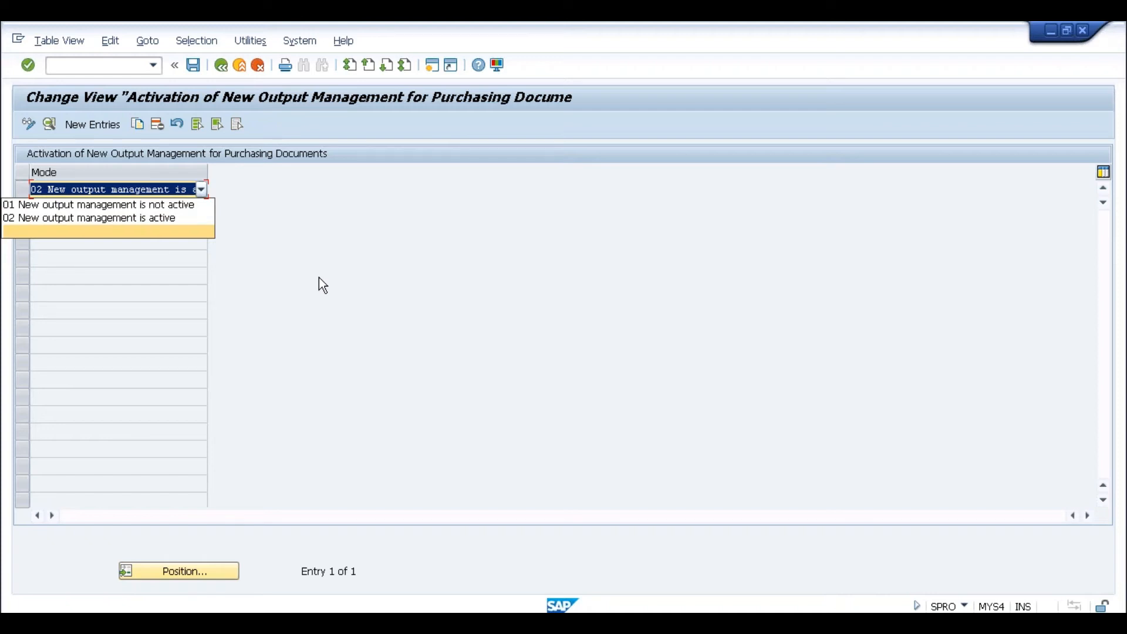
pyautogui.click(176, 203)
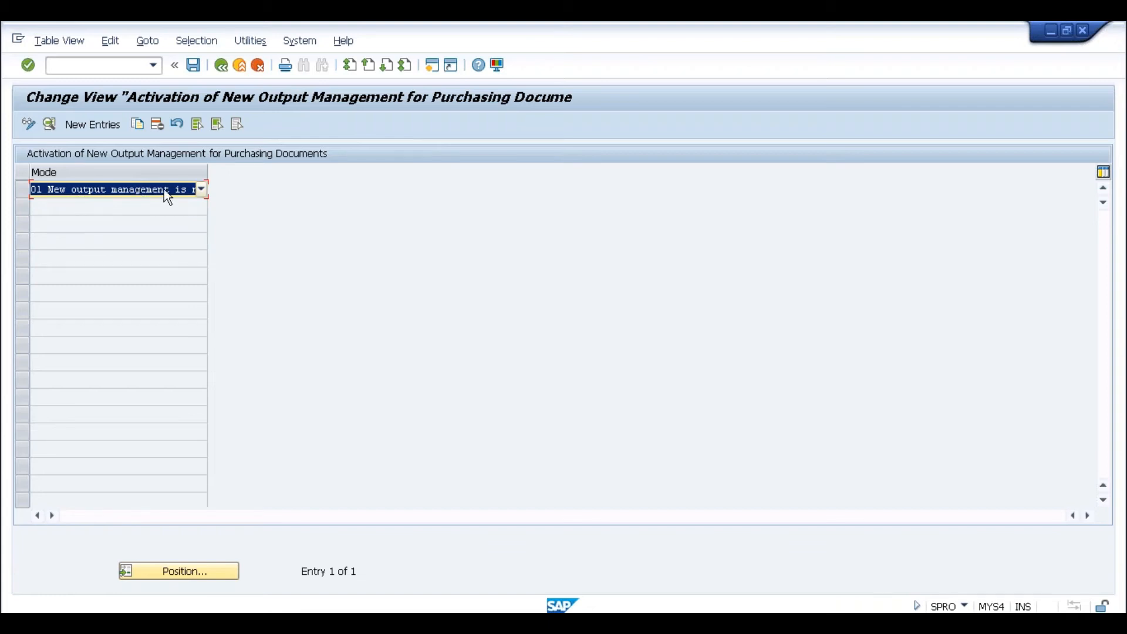
pyautogui.click(194, 66)
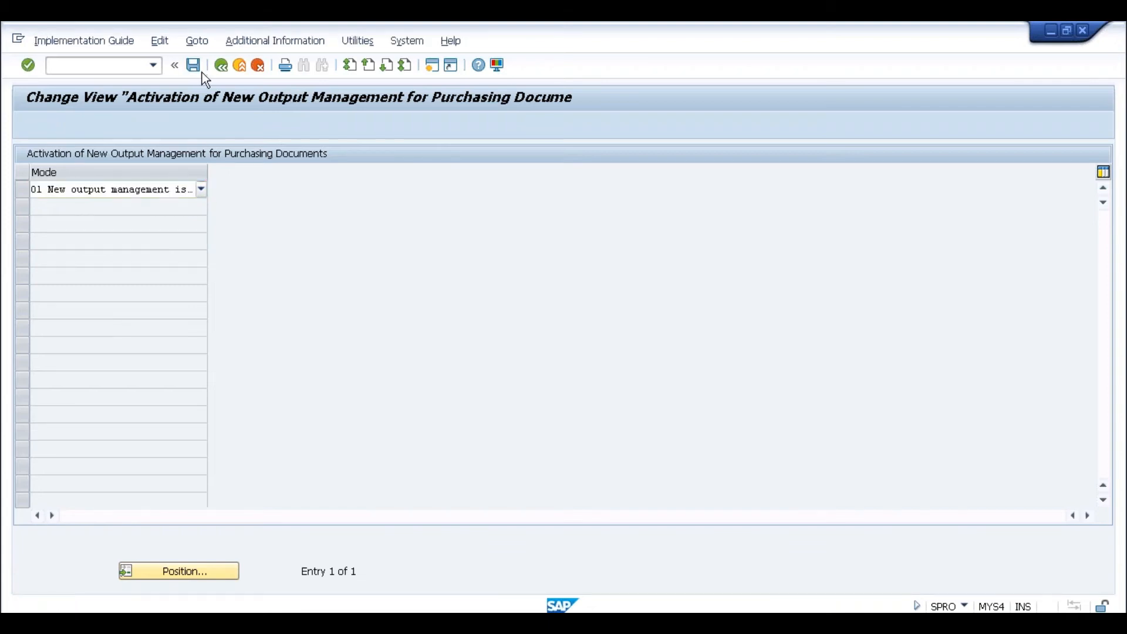
pyautogui.click(245, 301)
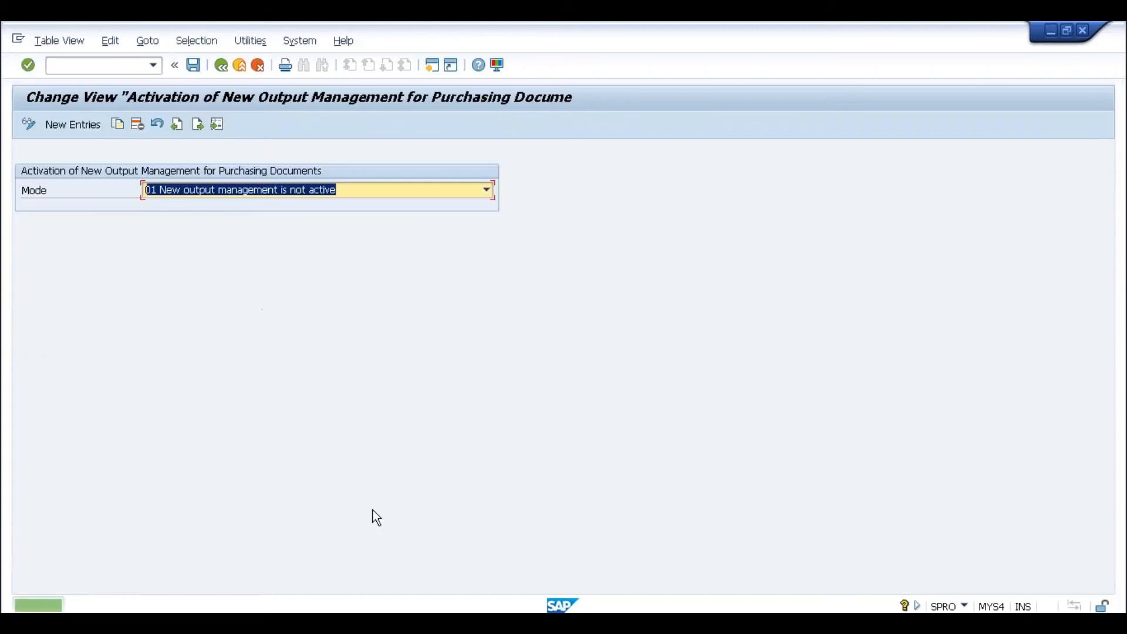
# Switch to the purchase order session, exit the open order without saving, and start a new one with transaction ME21N
pyautogui.moveTo(176, 623)
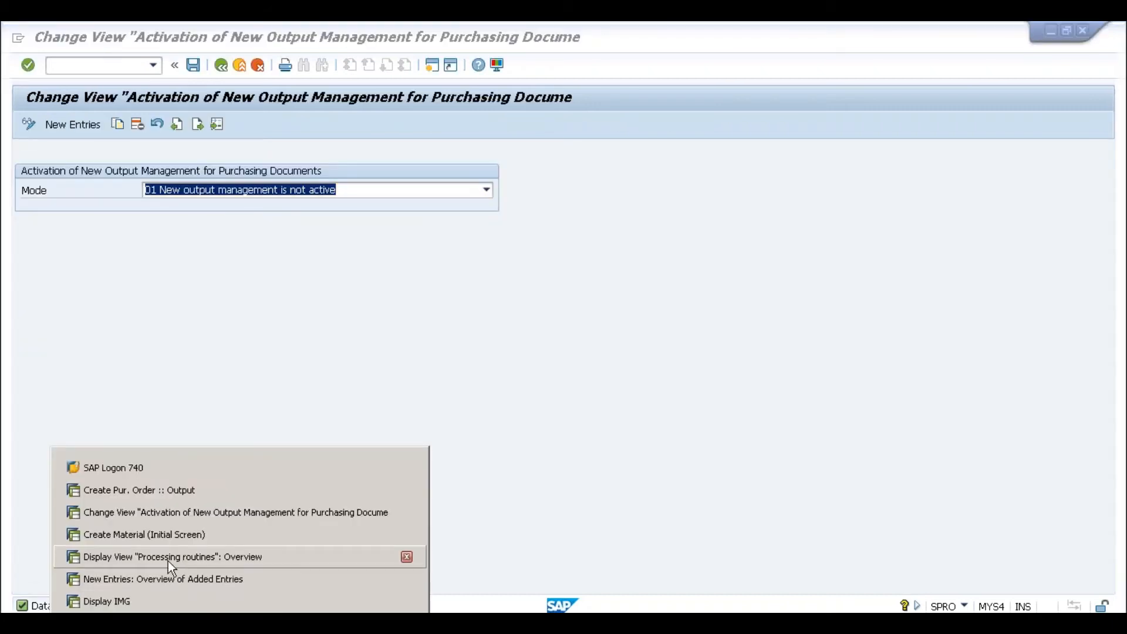
pyautogui.click(142, 491)
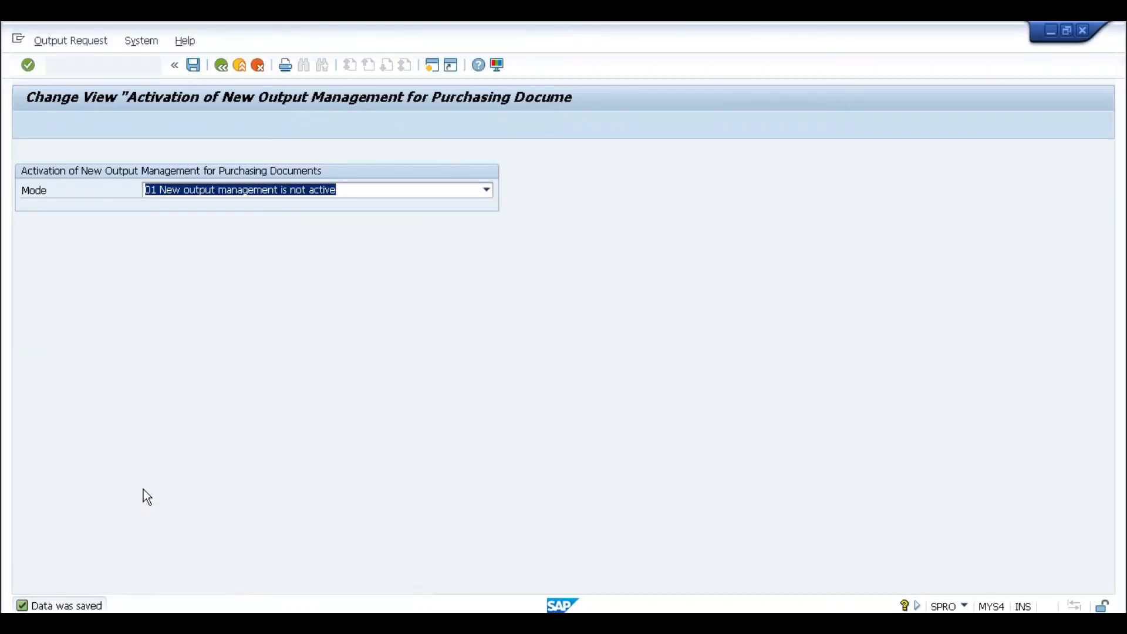
pyautogui.click(221, 66)
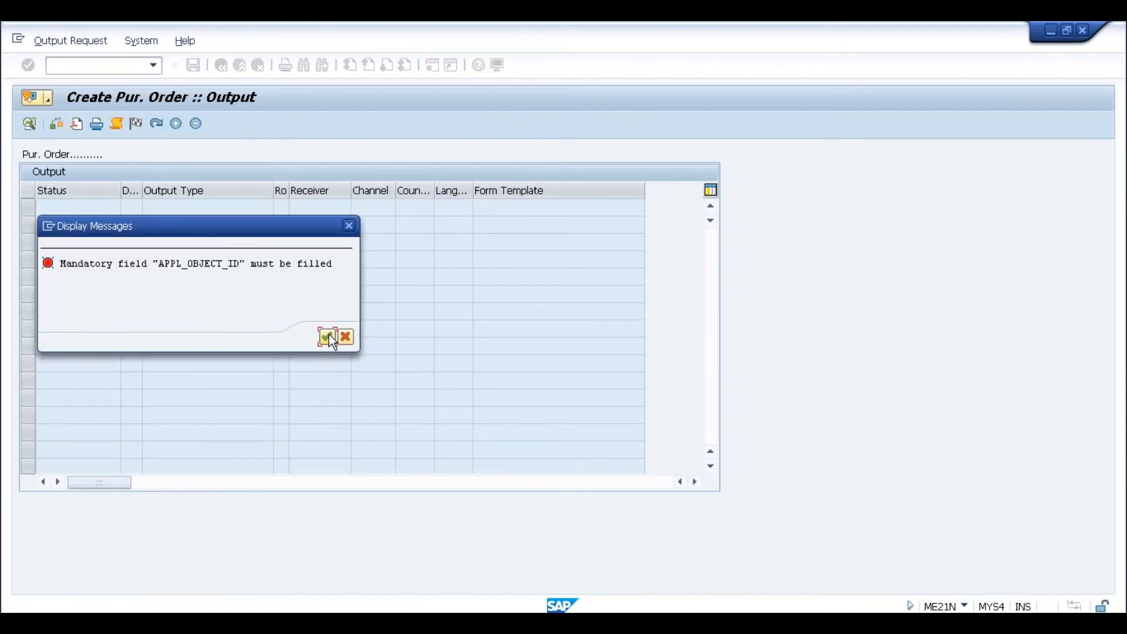
pyautogui.click(327, 335)
pyautogui.click(234, 70)
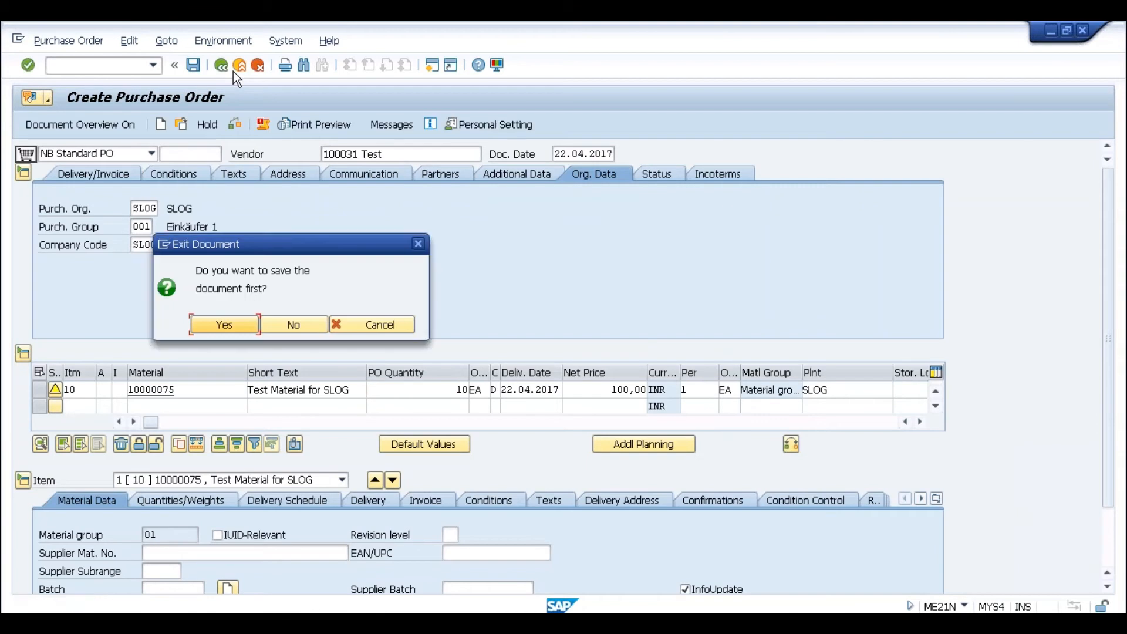
pyautogui.click(294, 327)
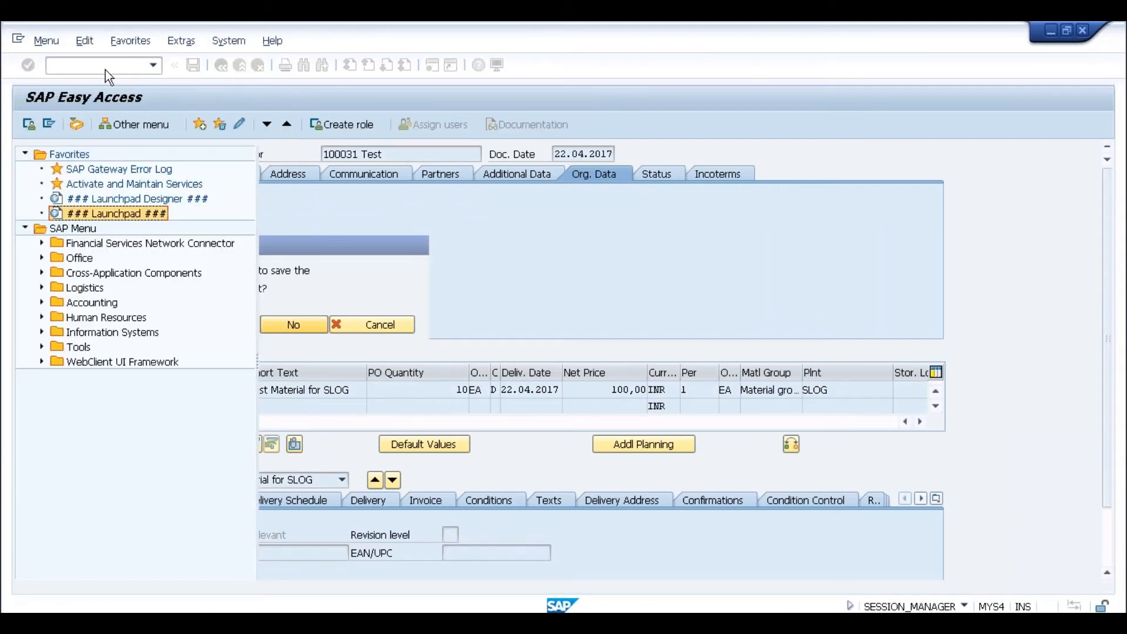
pyautogui.write('me21n')
pyautogui.press('Return')
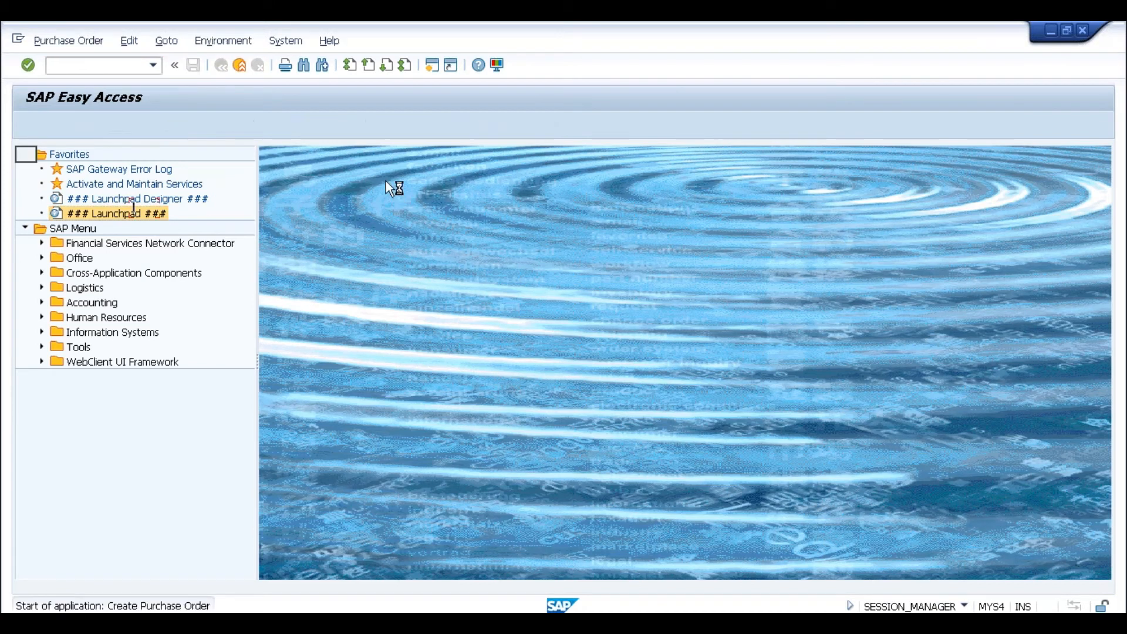
# Set the order's purchasing organization to SLOG, purchasing group to 001 and company code to SLOG
pyautogui.write('s')
pyautogui.click(144, 223)
pyautogui.click(143, 226)
pyautogui.click(143, 241)
pyautogui.click(143, 245)
pyautogui.click(146, 263)
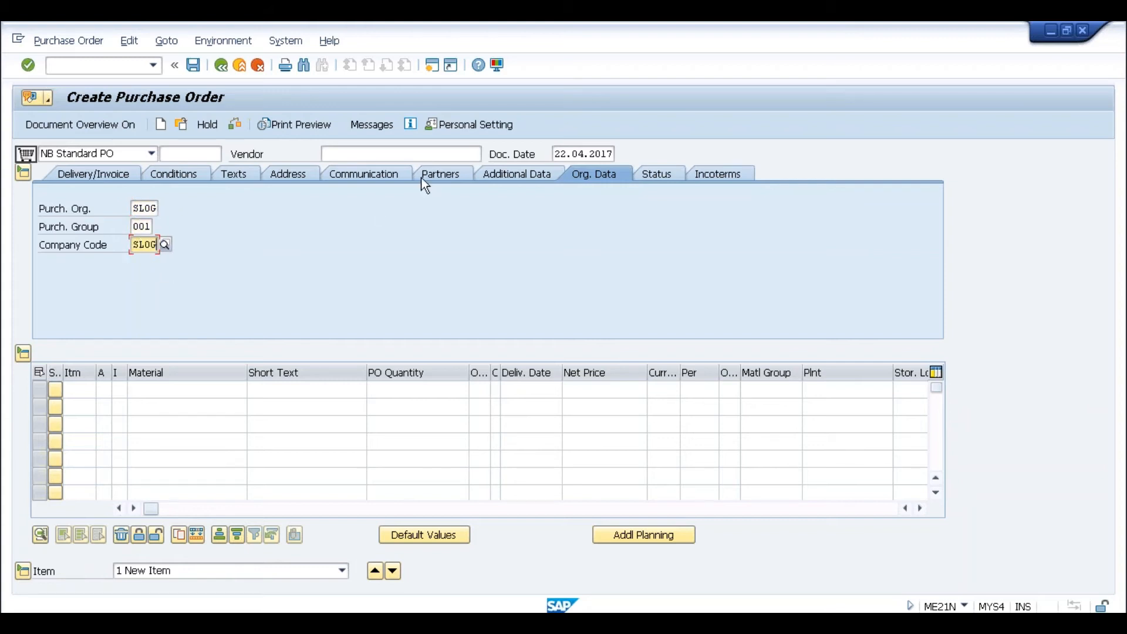
# Fill in the test vendor's number in the order header and enter material 10000075 in the first item row
pyautogui.click(361, 156)
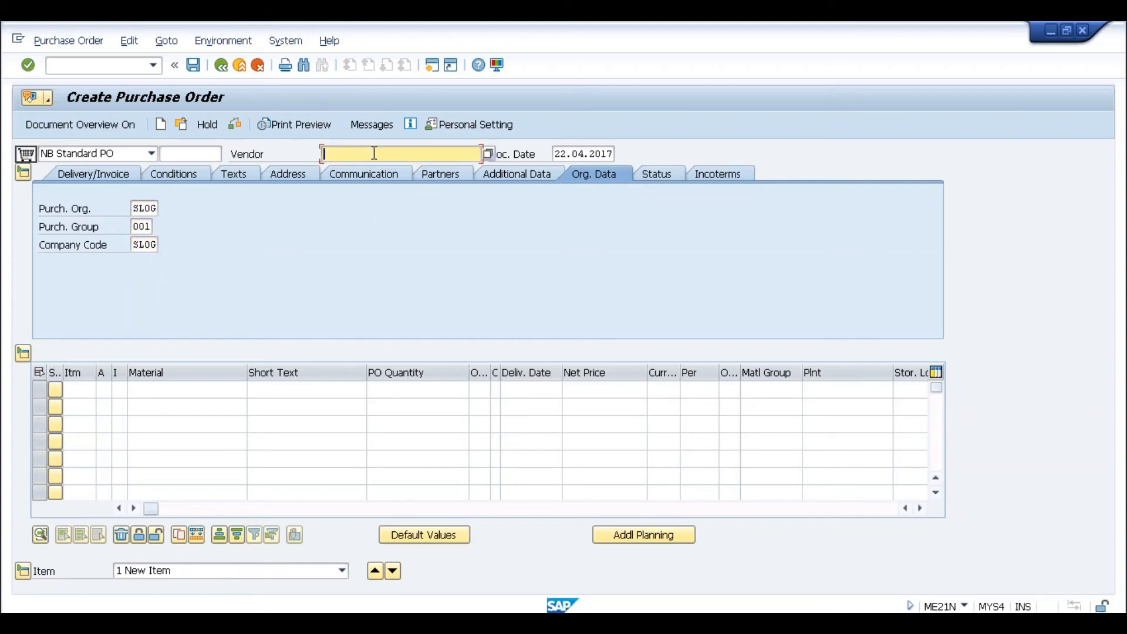
pyautogui.click(352, 169)
pyautogui.click(186, 394)
pyautogui.click(185, 406)
# Complete the item with quantity 10, net price 100 INR and plant SLOG, and confirm the entries
pyautogui.click(387, 390)
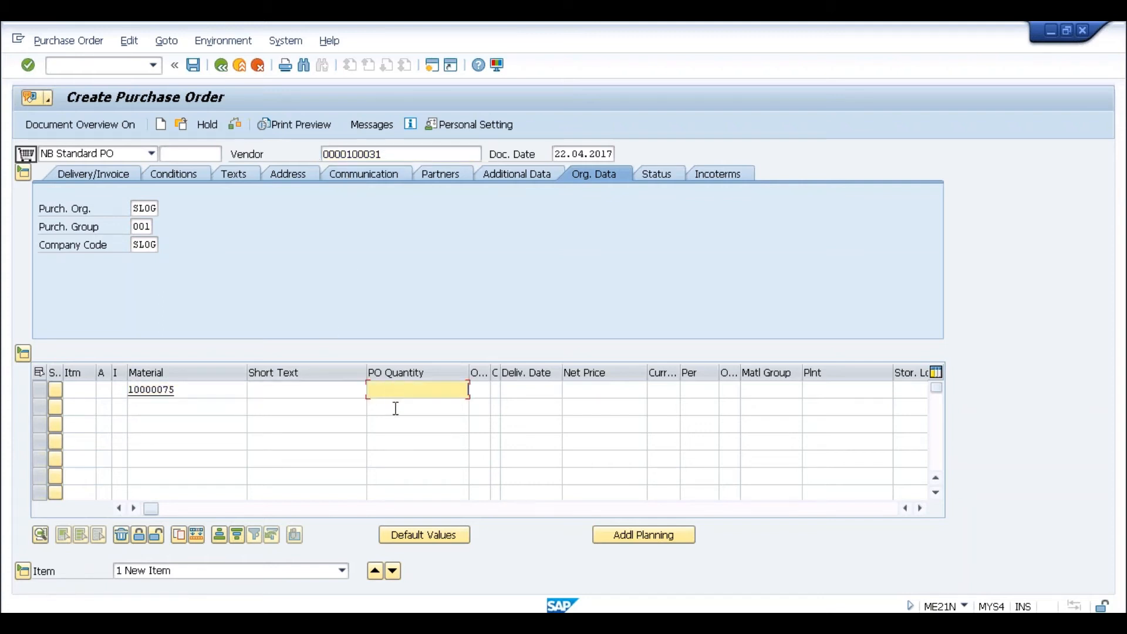
pyautogui.write('10')
pyautogui.press('Tab')
pyautogui.press('Tab')
pyautogui.press('Tab')
pyautogui.write('100')
pyautogui.press('Tab')
pyautogui.write('inr')
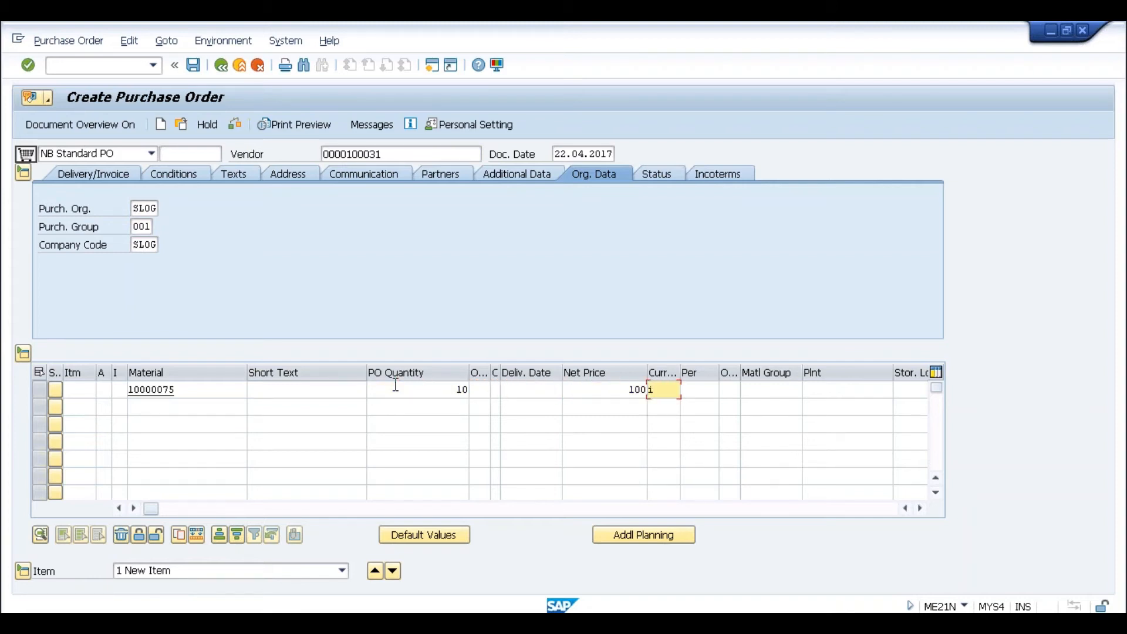
pyautogui.press('Tab')
pyautogui.press('Tab')
pyautogui.press('Tab')
pyautogui.write('slog')
pyautogui.press('Return')
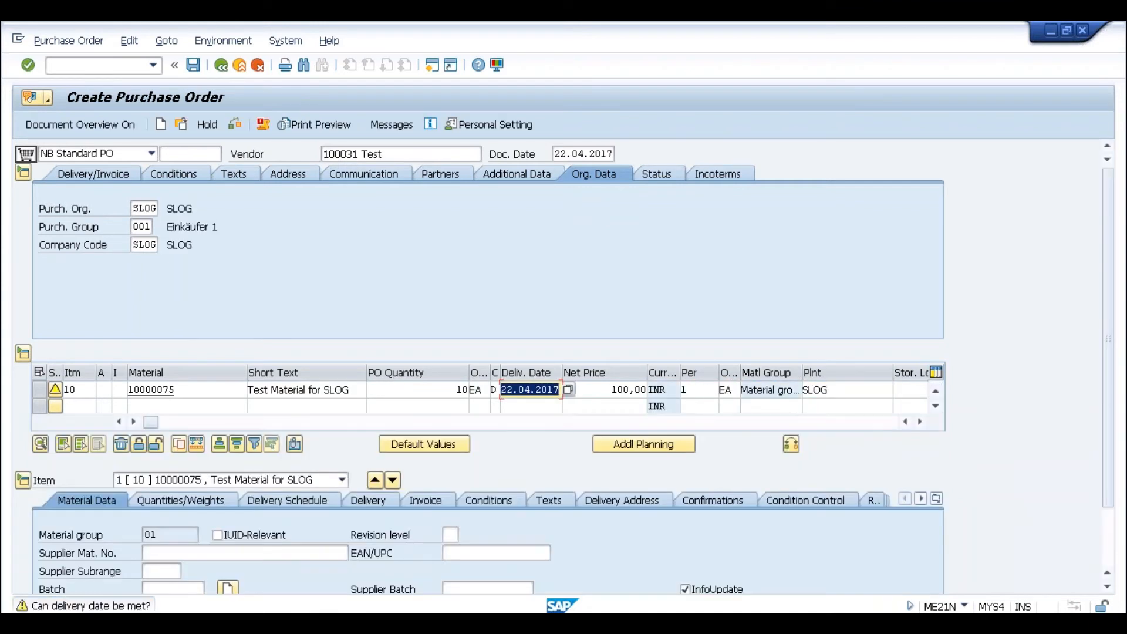
# Open the order's output messages and assign output type NEU Purchase order to the first row
pyautogui.click(386, 129)
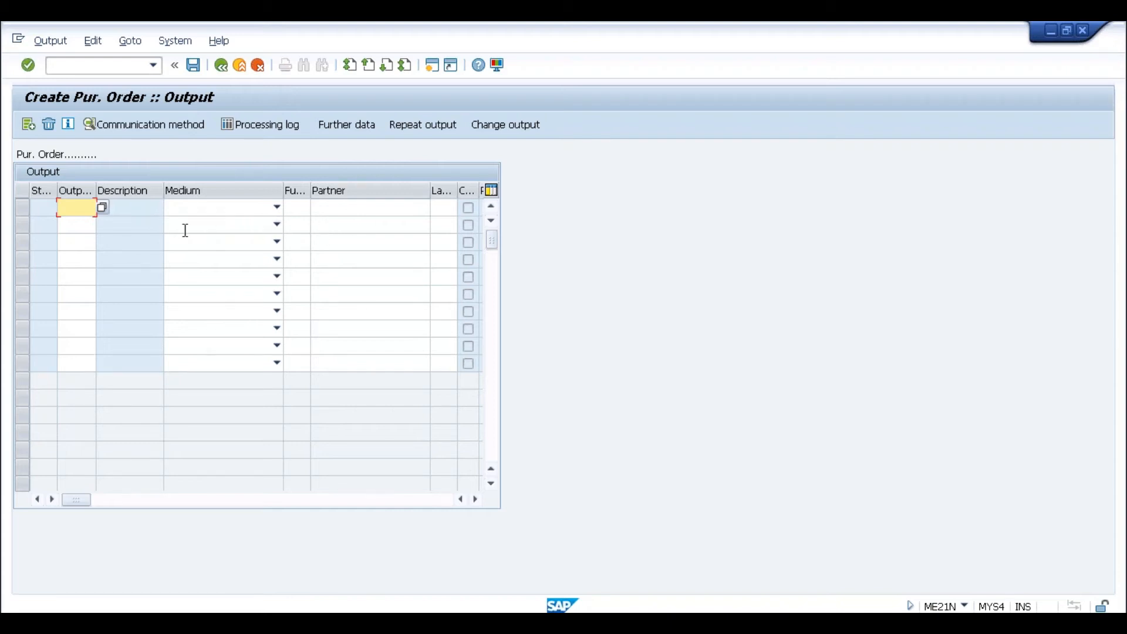
pyautogui.click(101, 206)
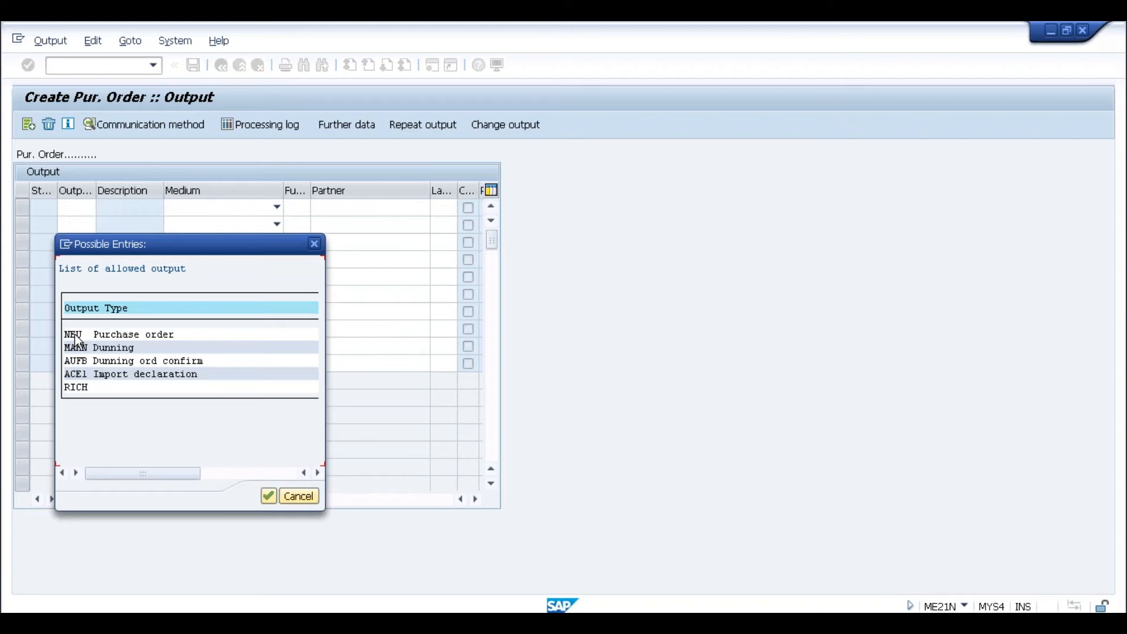
pyautogui.doubleClick(75, 334)
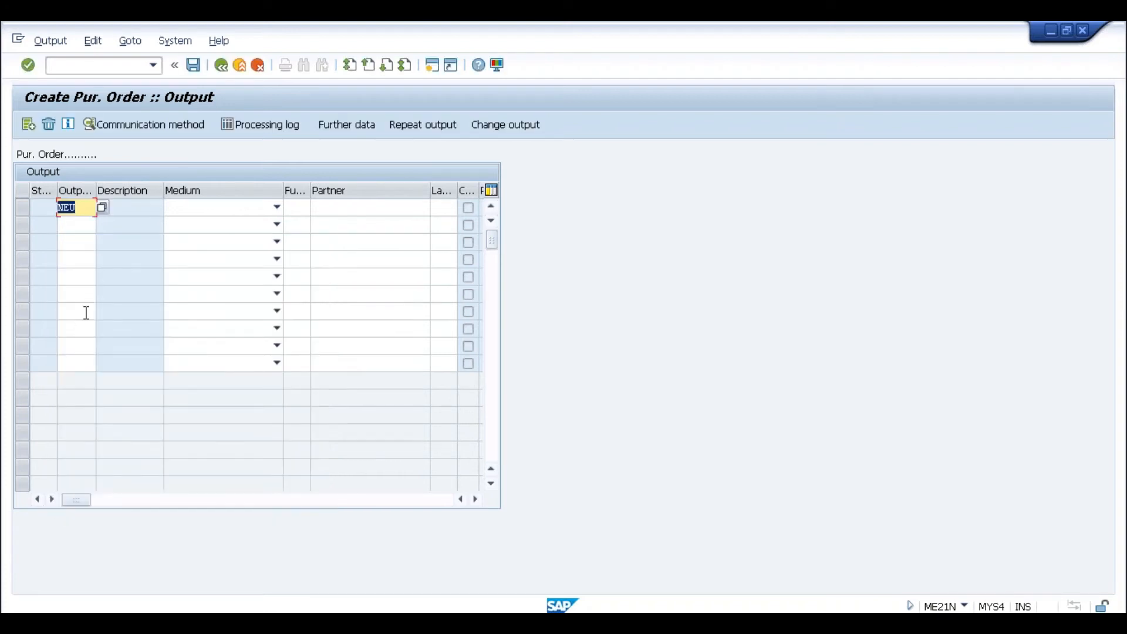
# Examine the available media and the partner and language fields of the NEU output row
pyautogui.click(251, 212)
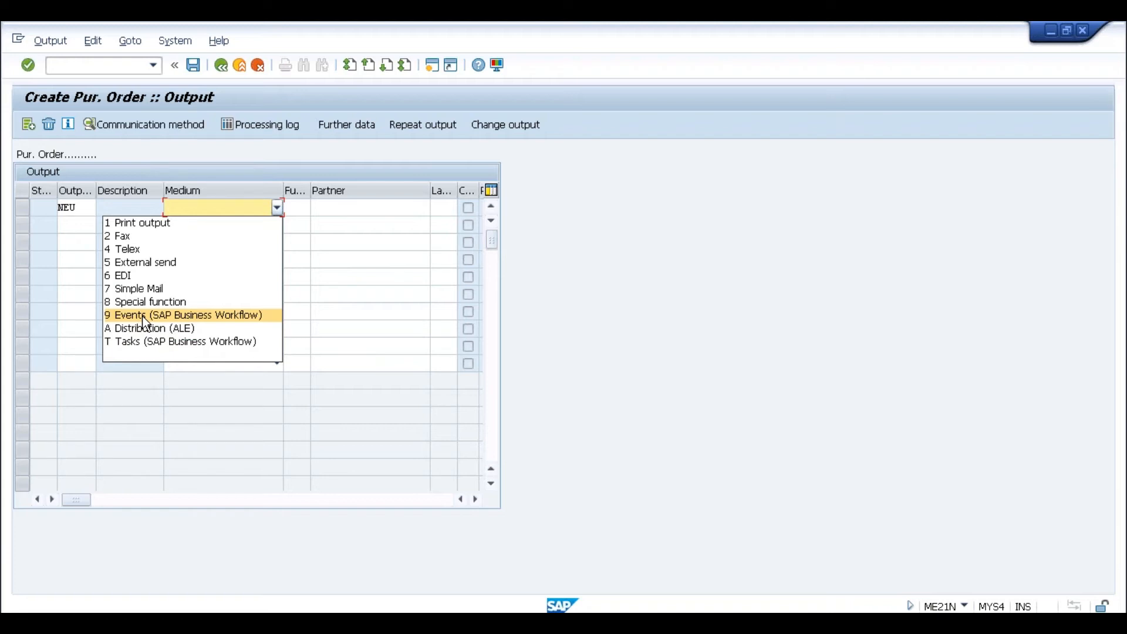
pyautogui.click(300, 206)
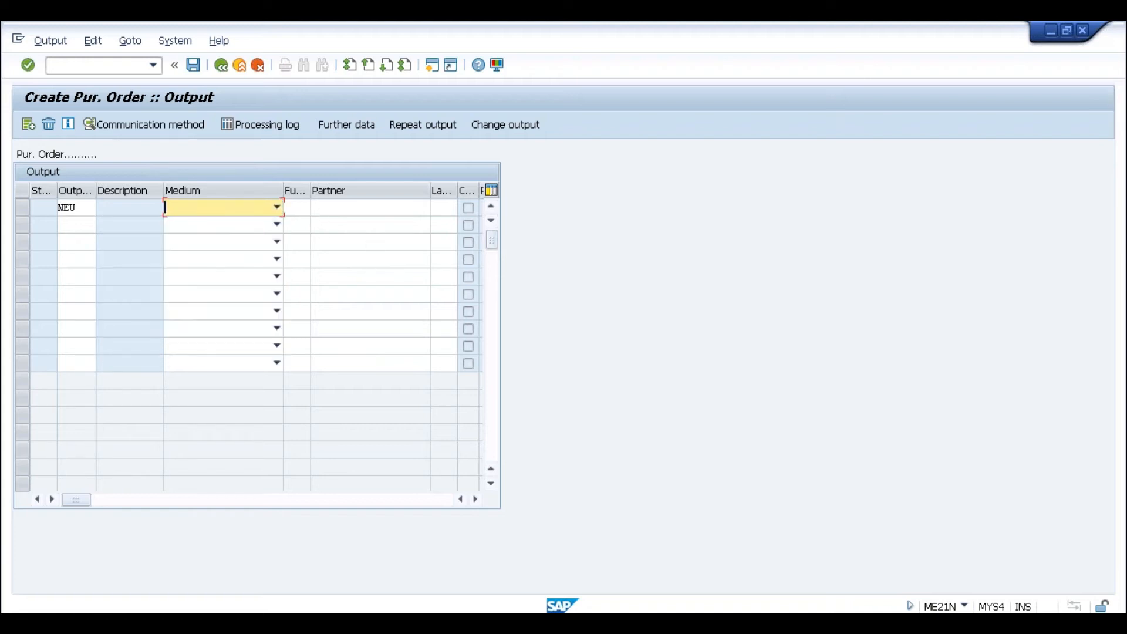
pyautogui.click(354, 214)
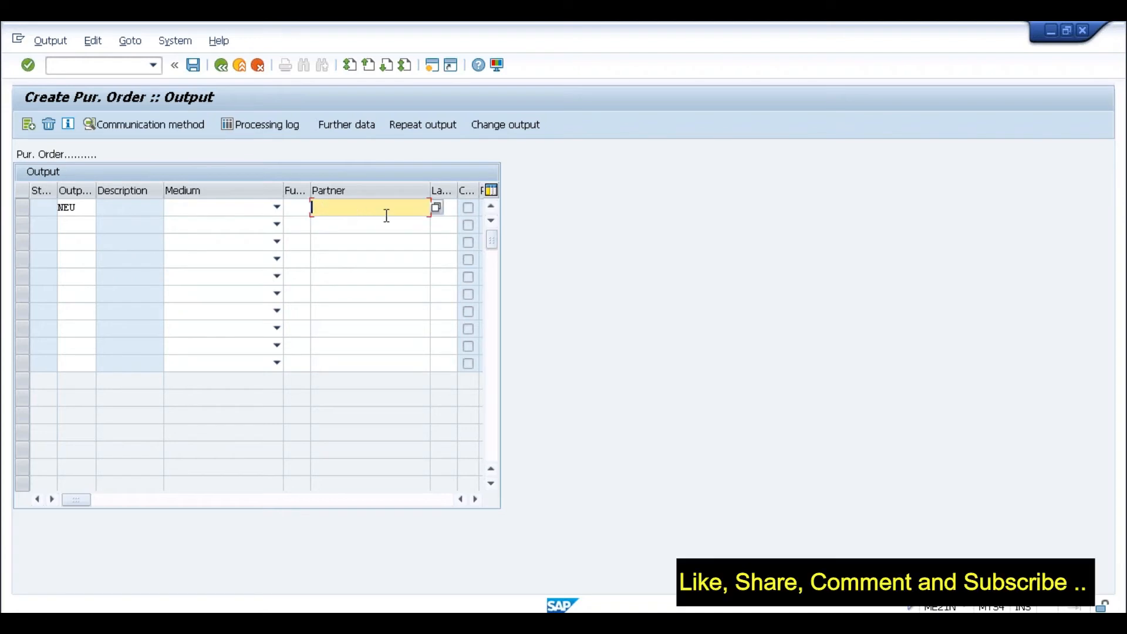
pyautogui.click(452, 210)
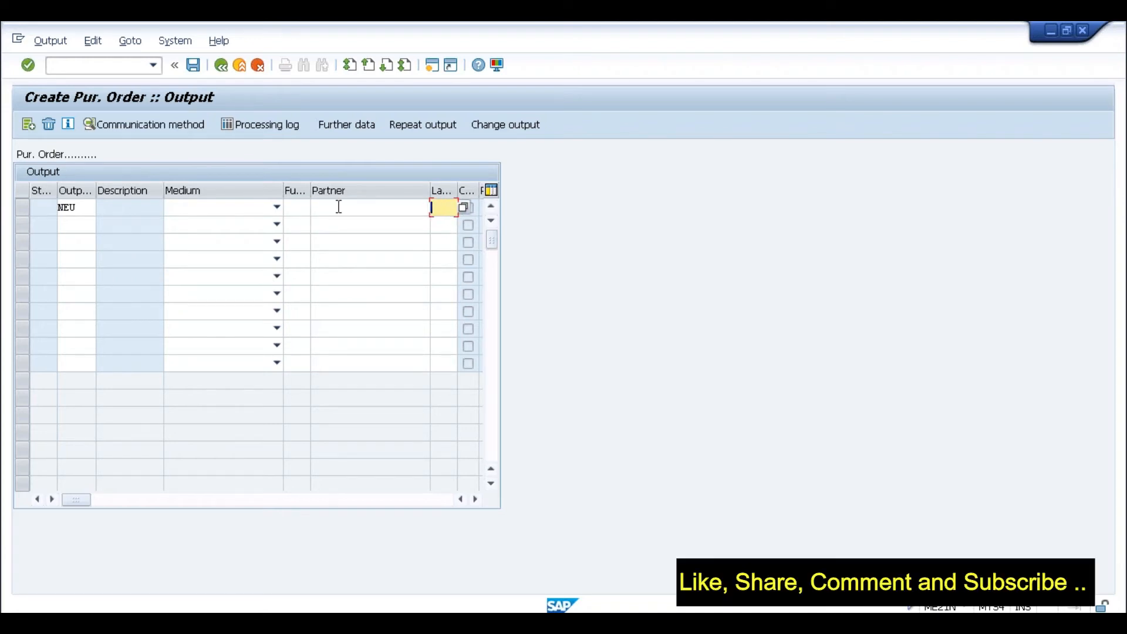
pyautogui.click(81, 209)
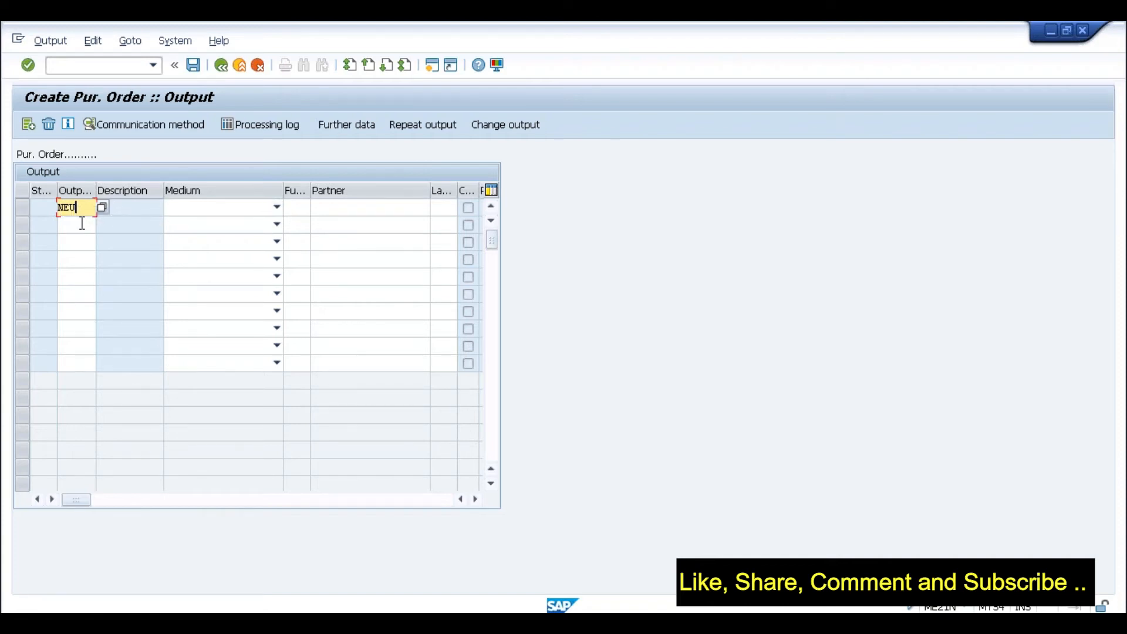
pyautogui.click(209, 211)
pyautogui.click(205, 210)
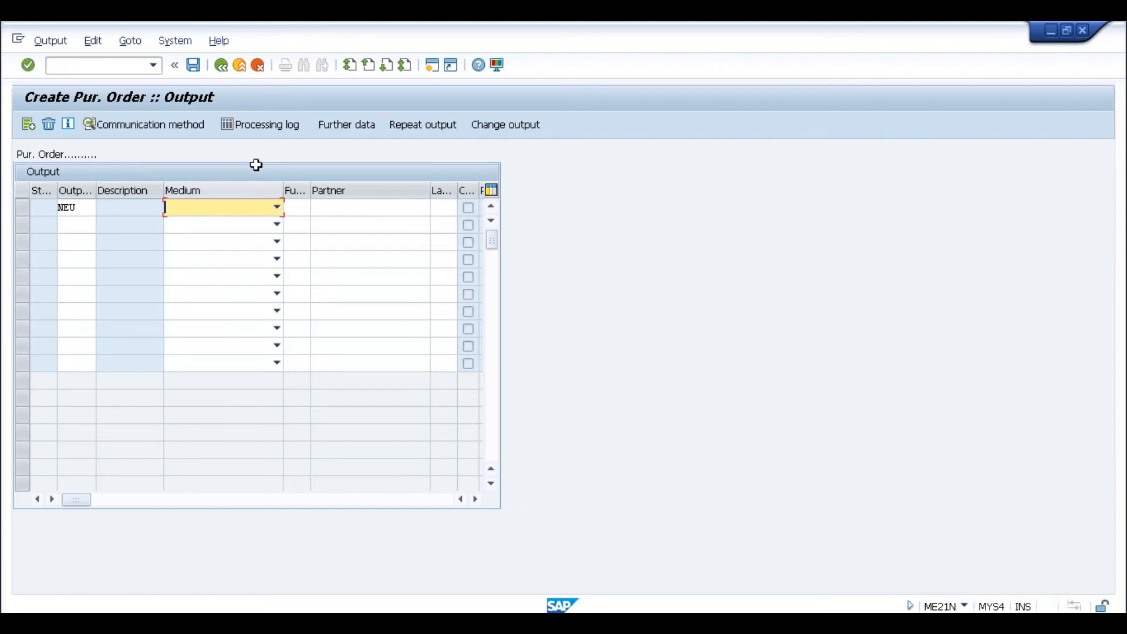
# Run transaction NACE and display the output types of application EF Purchase Order
pyautogui.click(132, 65)
pyautogui.write('/')
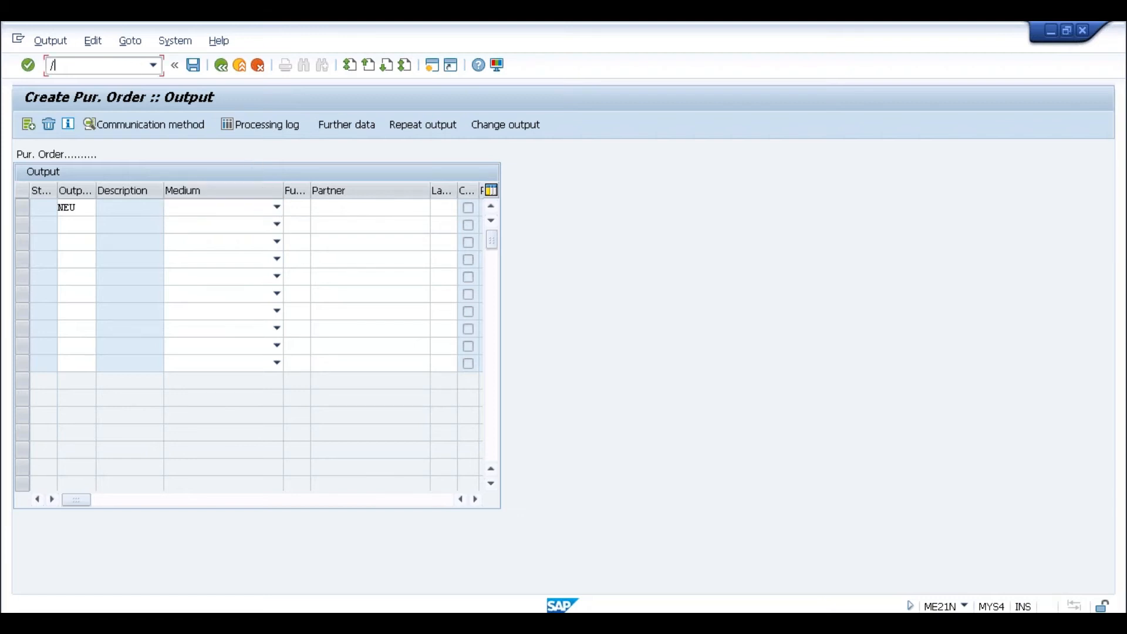
pyautogui.write('nnace')
pyautogui.press('Return')
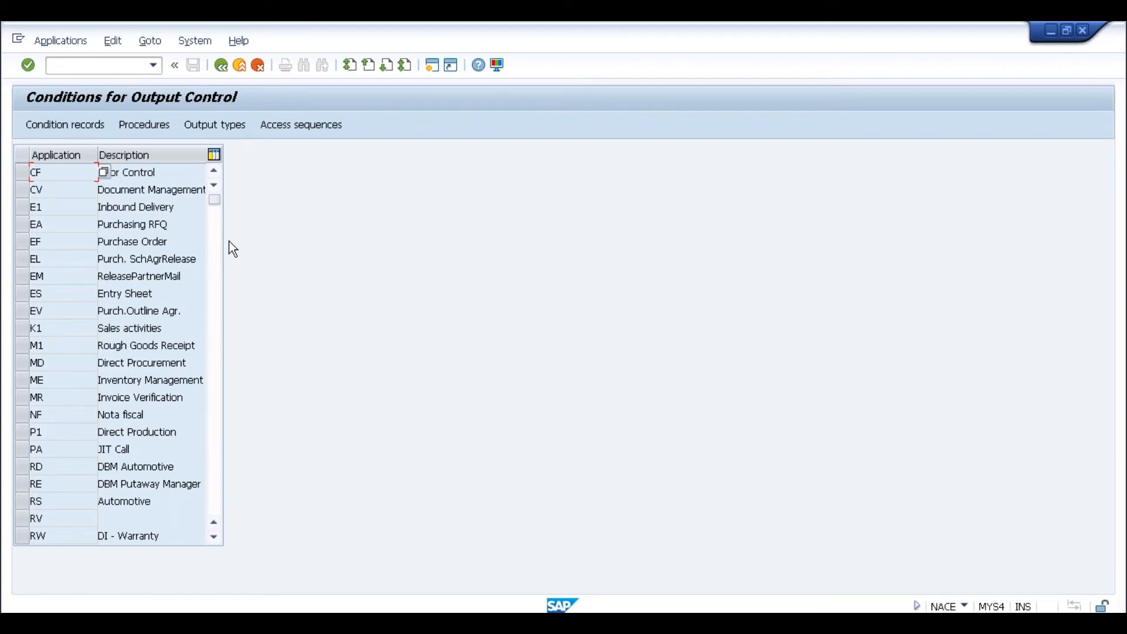
pyautogui.click(191, 171)
pyautogui.click(40, 243)
pyautogui.click(20, 242)
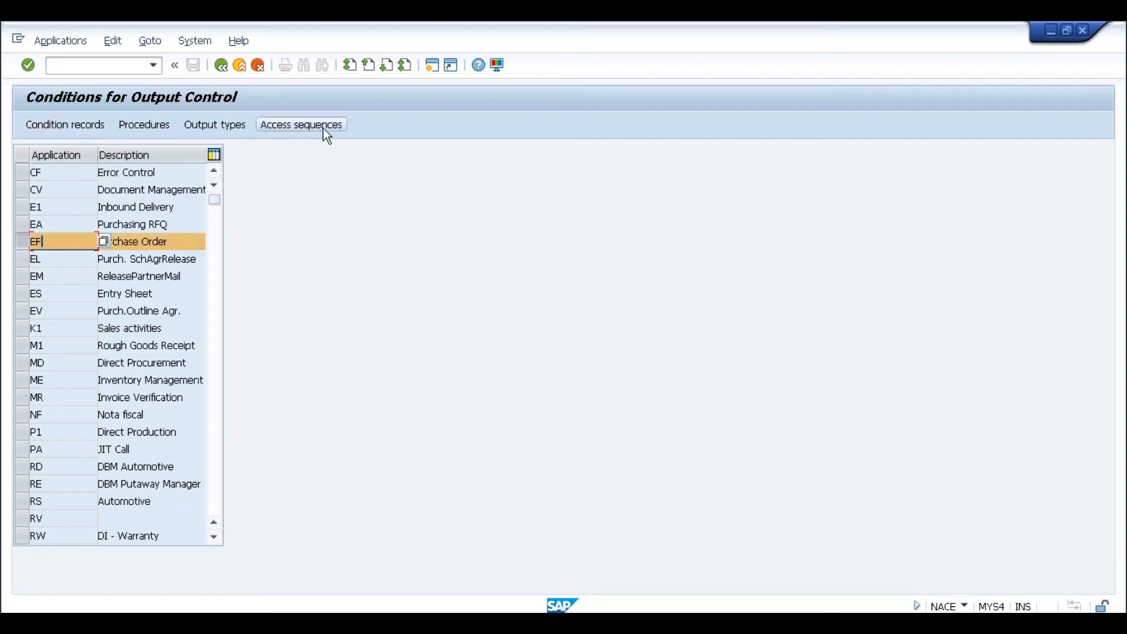
pyautogui.click(229, 123)
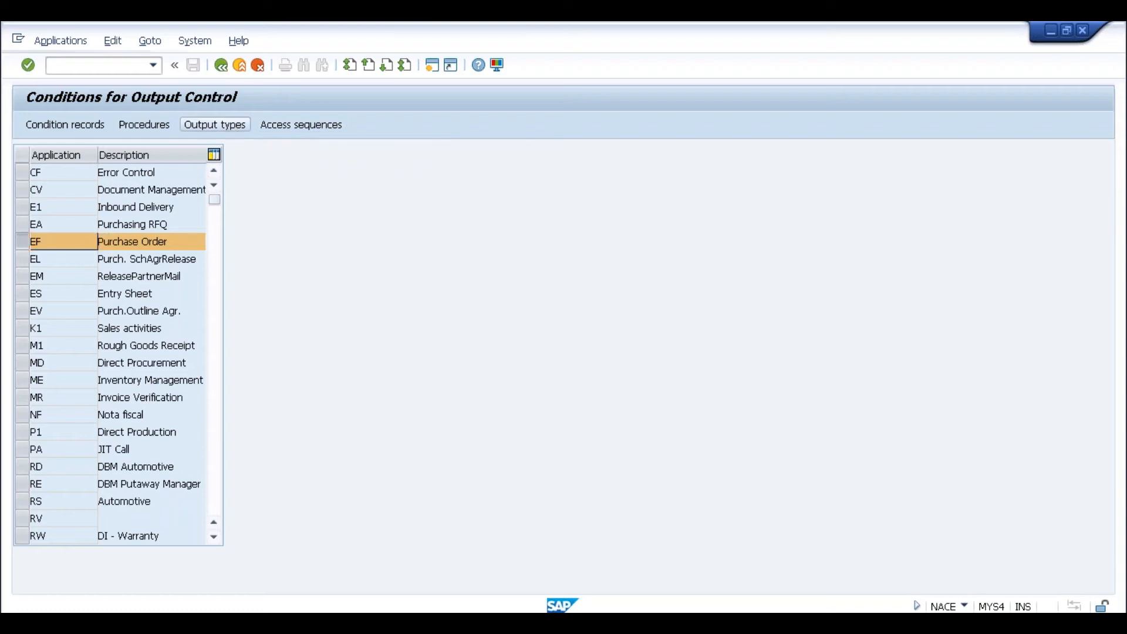
# Select output type NEU Purchase order and display its processing routines
pyautogui.click(214, 297)
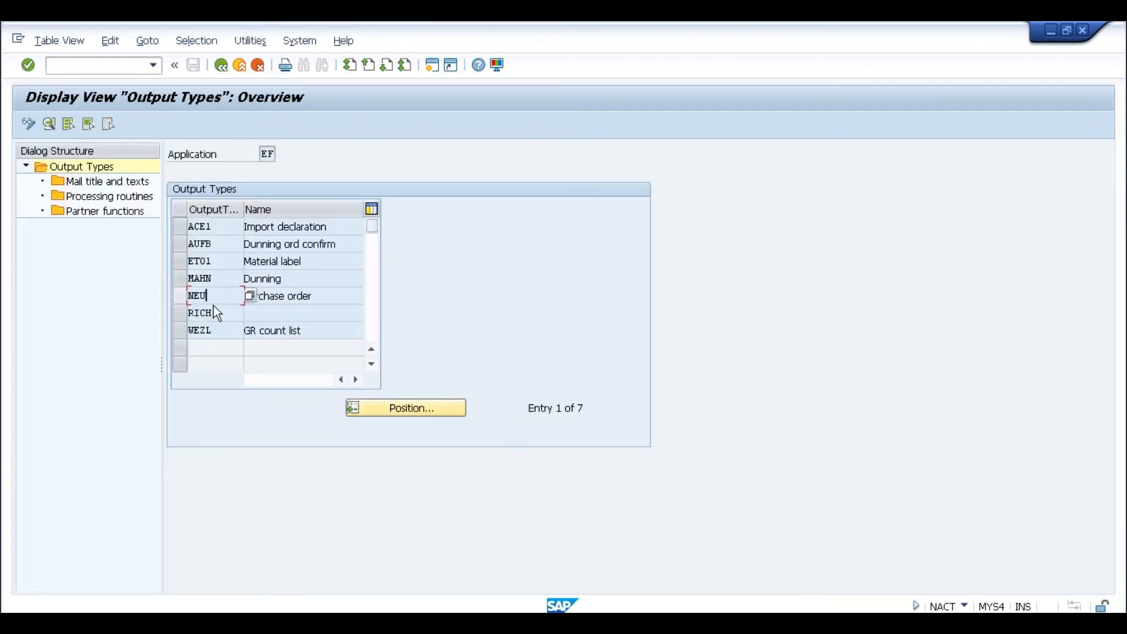
pyautogui.moveTo(315, 296); pyautogui.dragTo(244, 296)
pyautogui.click(245, 295)
pyautogui.click(178, 296)
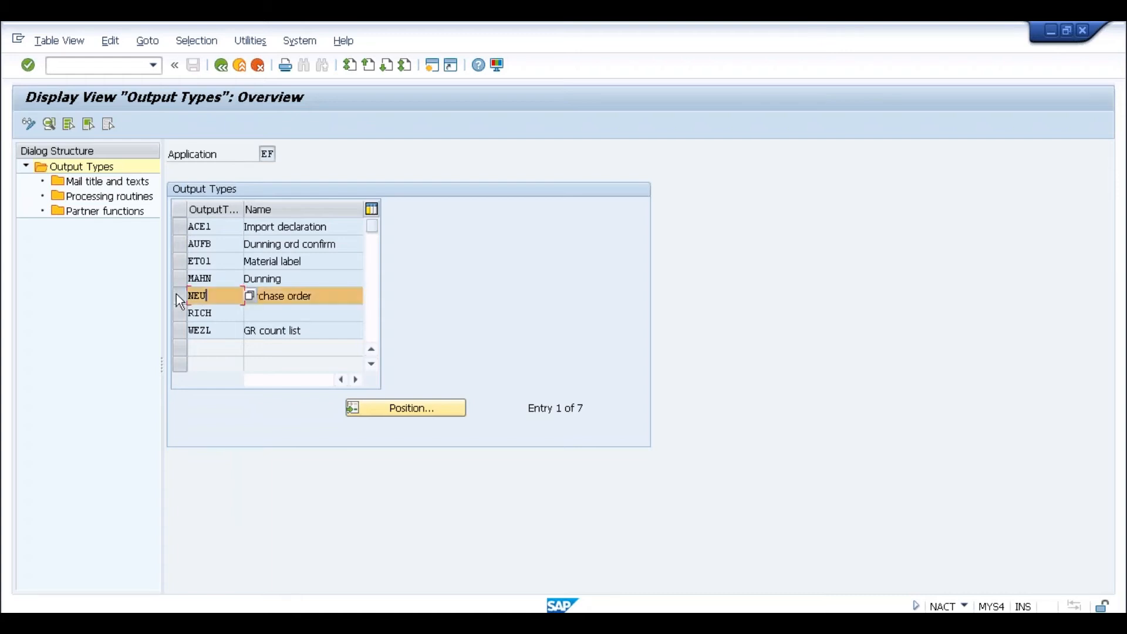
pyautogui.click(129, 197)
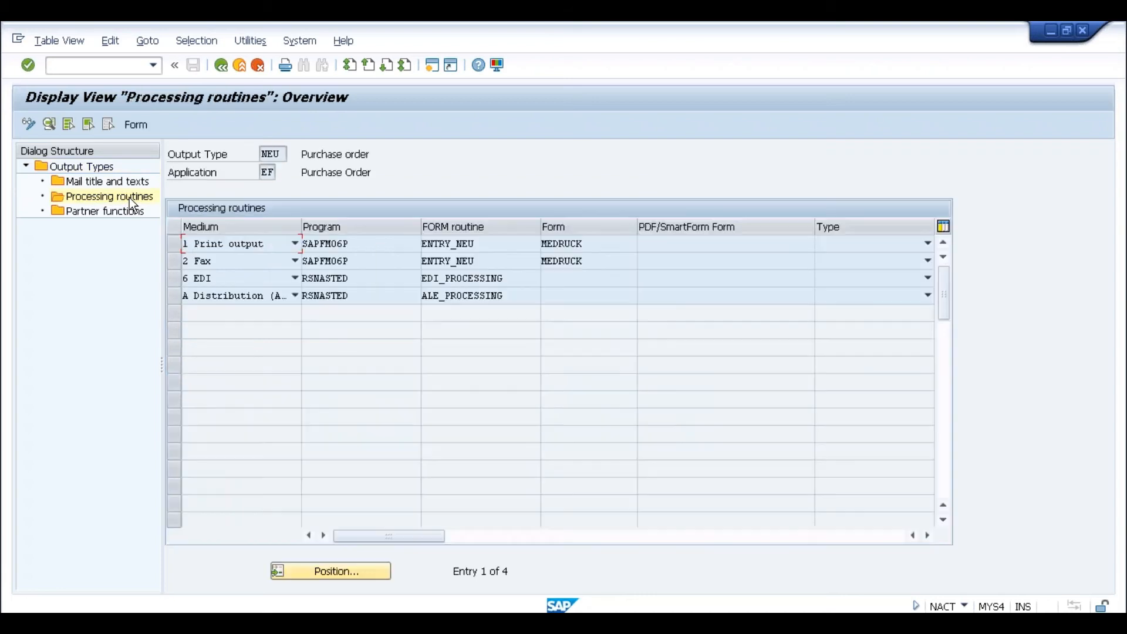
# Examine the program, form routine and form assigned to the print output medium, and return to the application list
pyautogui.click(364, 244)
pyautogui.click(486, 246)
pyautogui.moveTo(584, 244); pyautogui.dragTo(534, 248)
pyautogui.click(541, 247)
pyautogui.click(365, 247)
pyautogui.click(589, 245)
pyautogui.click(226, 68)
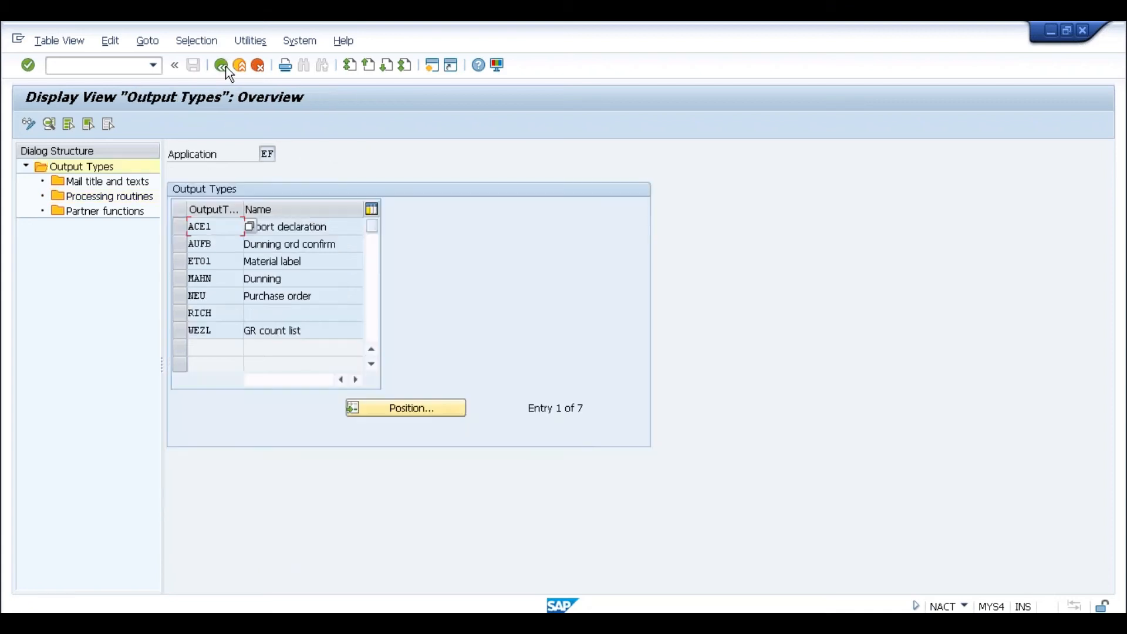
pyautogui.click(226, 68)
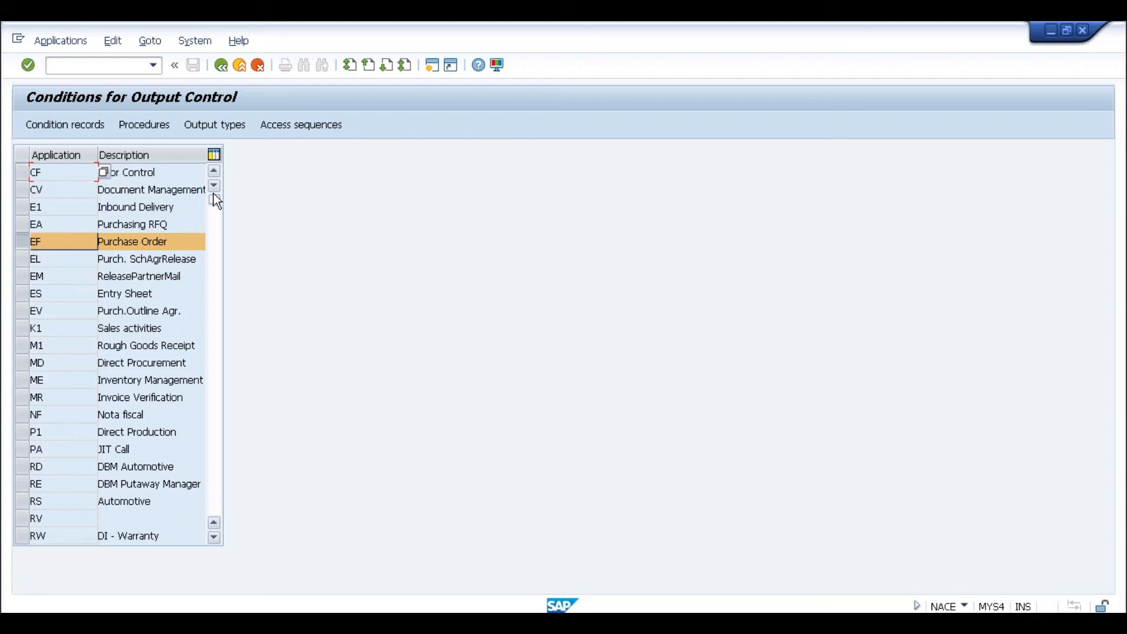
# Open the NEU condition records for application EF with the key combination Doc.Type/Purch.Org/Vendor
pyautogui.click(70, 125)
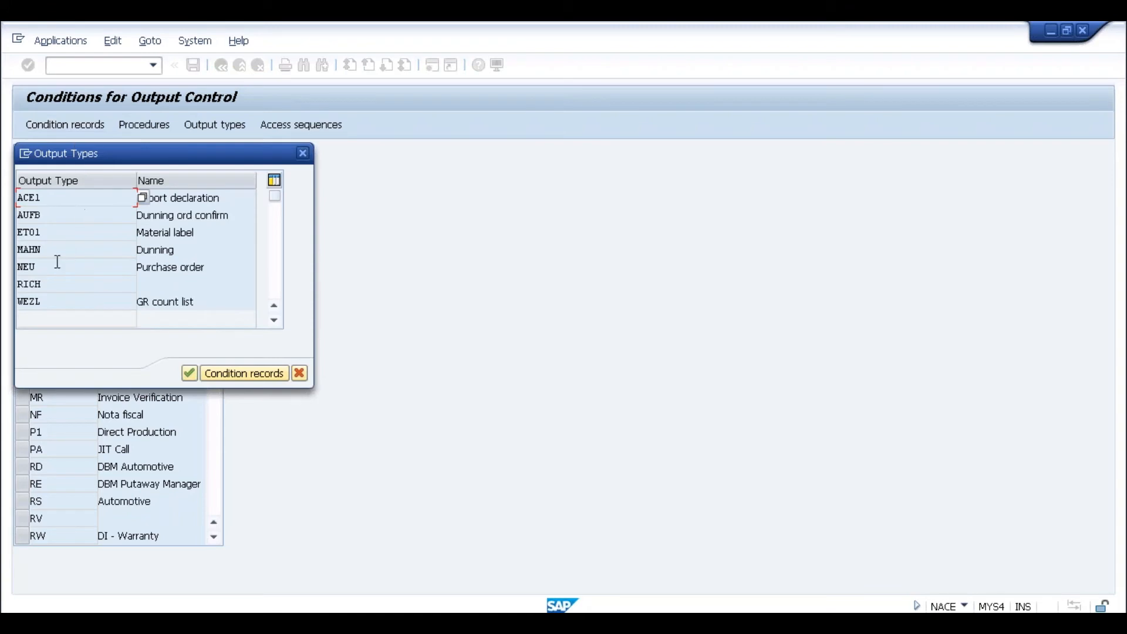
pyautogui.doubleClick(34, 262)
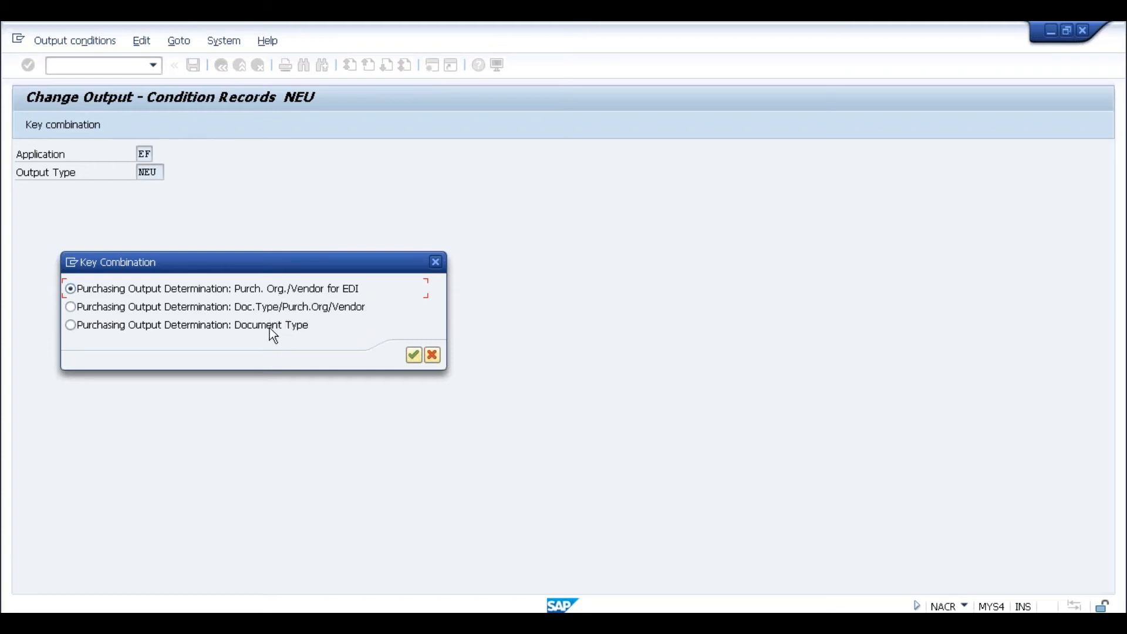
pyautogui.click(71, 307)
pyautogui.click(413, 356)
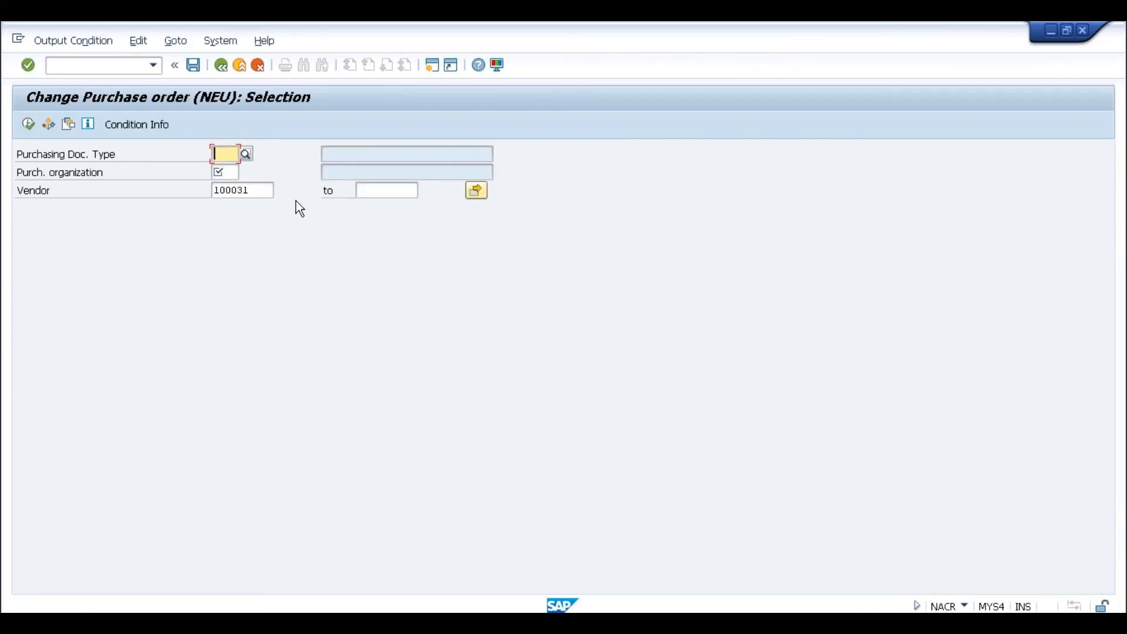
# Display the NEU condition records for purchasing document type NB (Standard PO) and purchasing organization SLOG
pyautogui.click(224, 172)
pyautogui.click(225, 155)
pyautogui.click(246, 154)
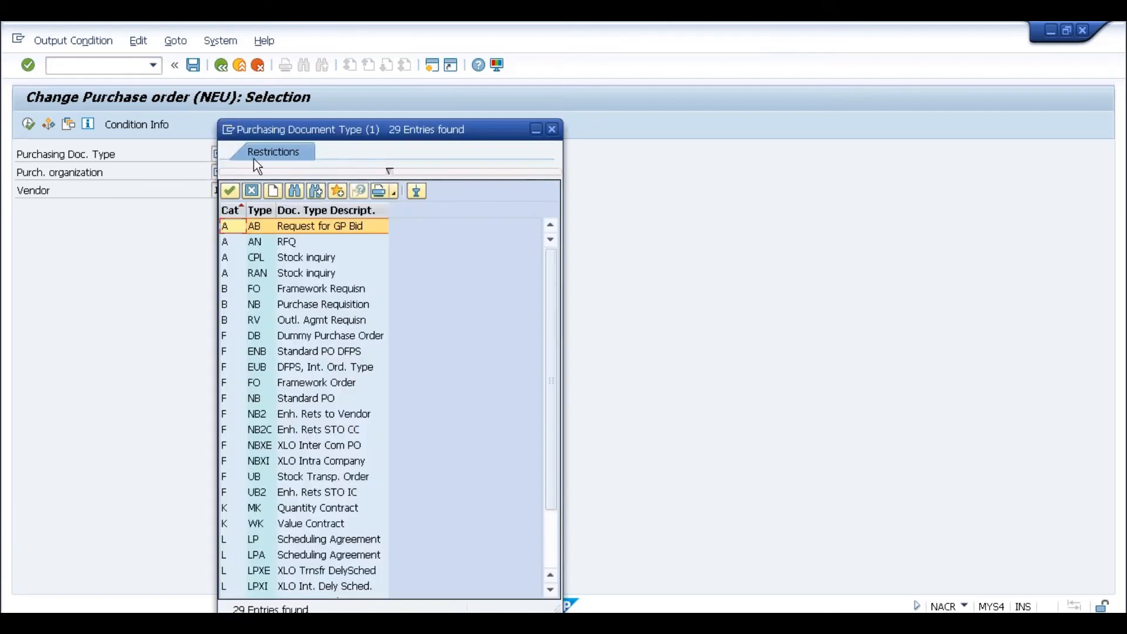
pyautogui.doubleClick(302, 397)
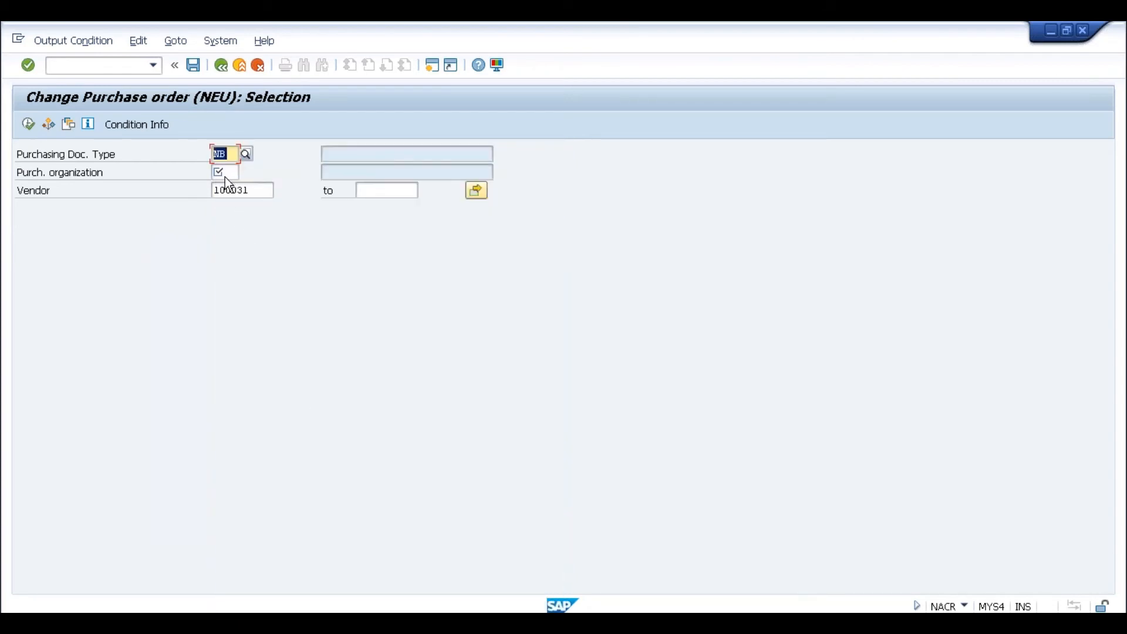
pyautogui.write('slog')
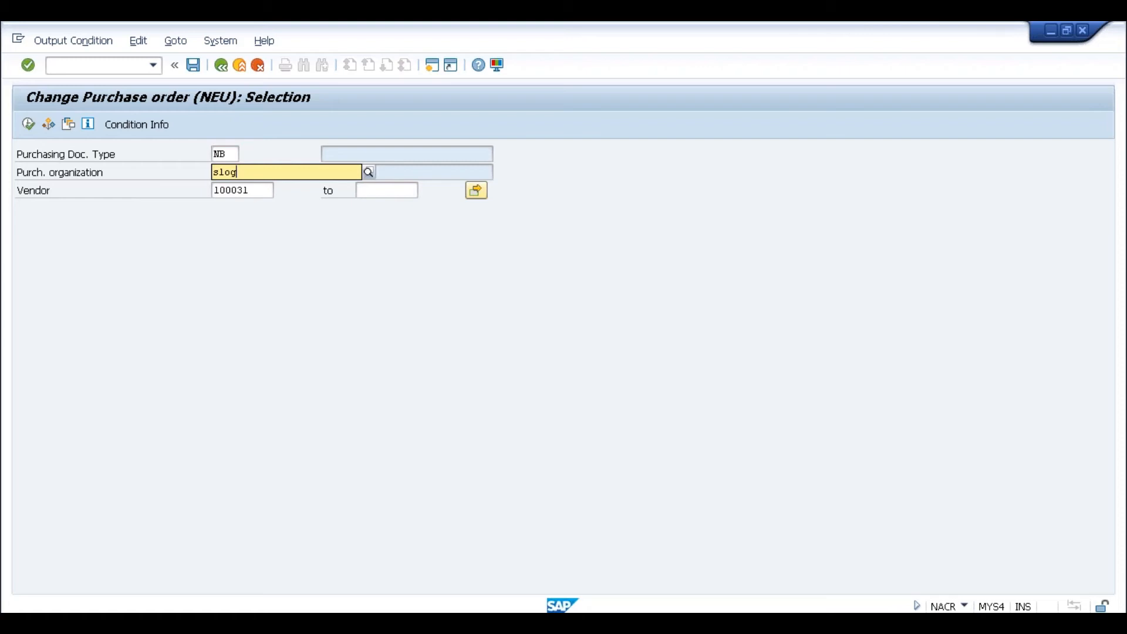
pyautogui.click(223, 209)
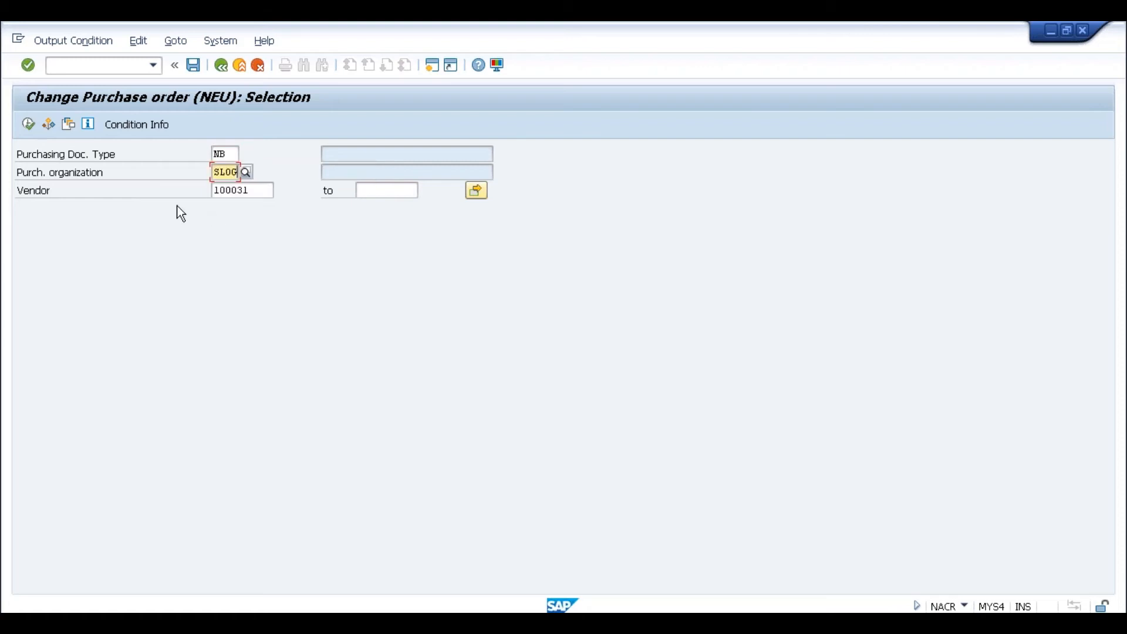
pyautogui.click(28, 124)
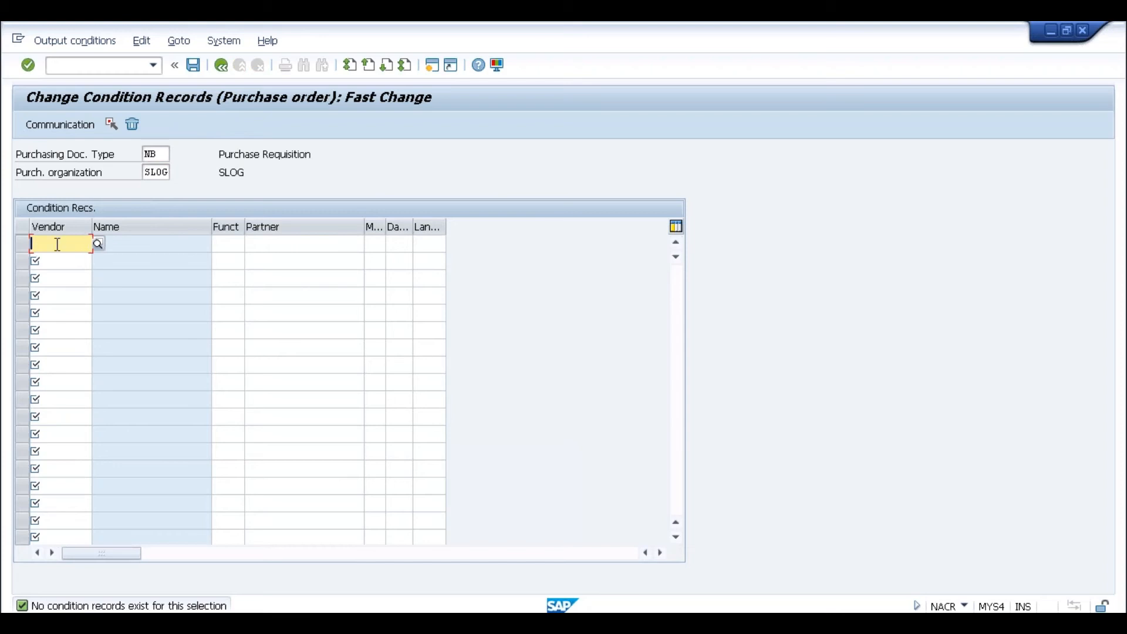
# Examine the vendor, function, partner and message transmission medium fields with the available medium options, and leave the condition records without entries
pyautogui.click(224, 245)
pyautogui.click(281, 245)
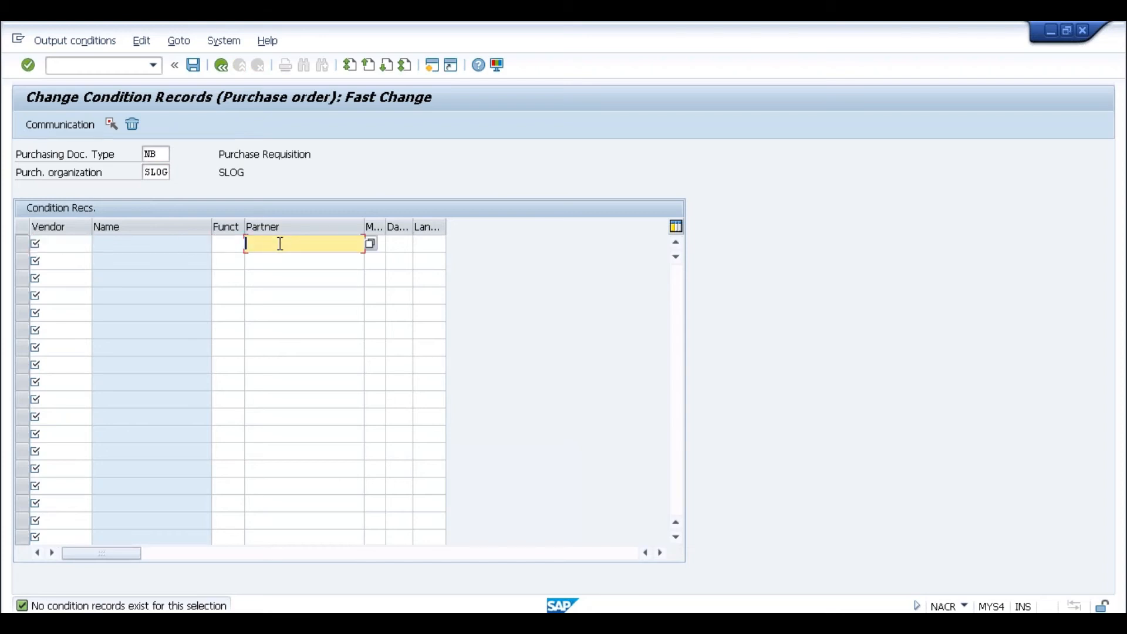
pyautogui.click(373, 244)
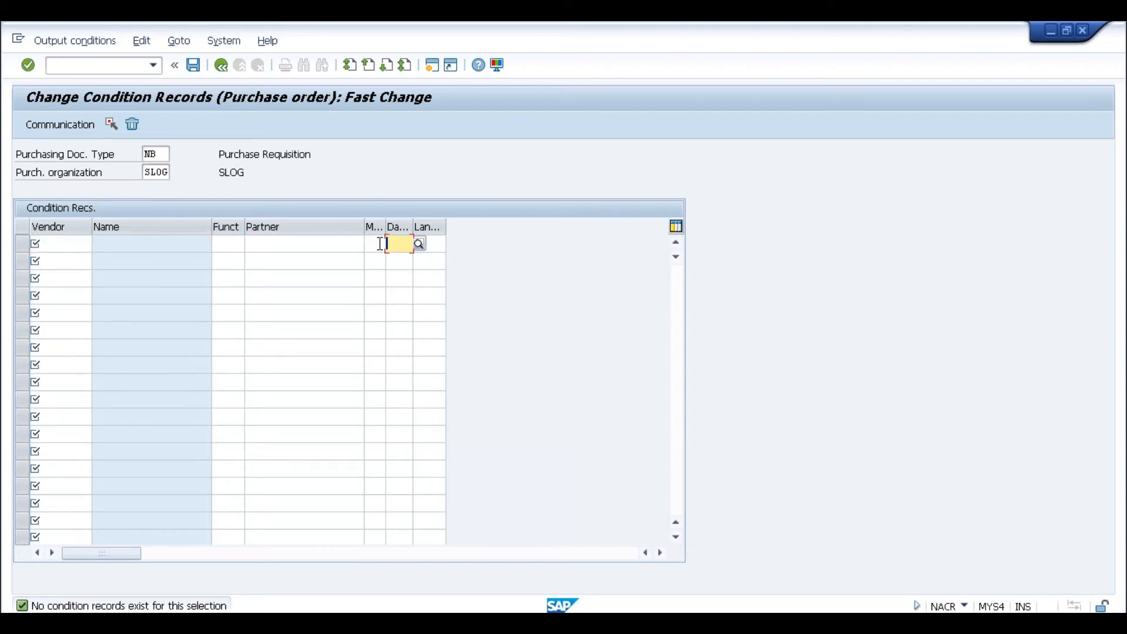
pyautogui.click(392, 244)
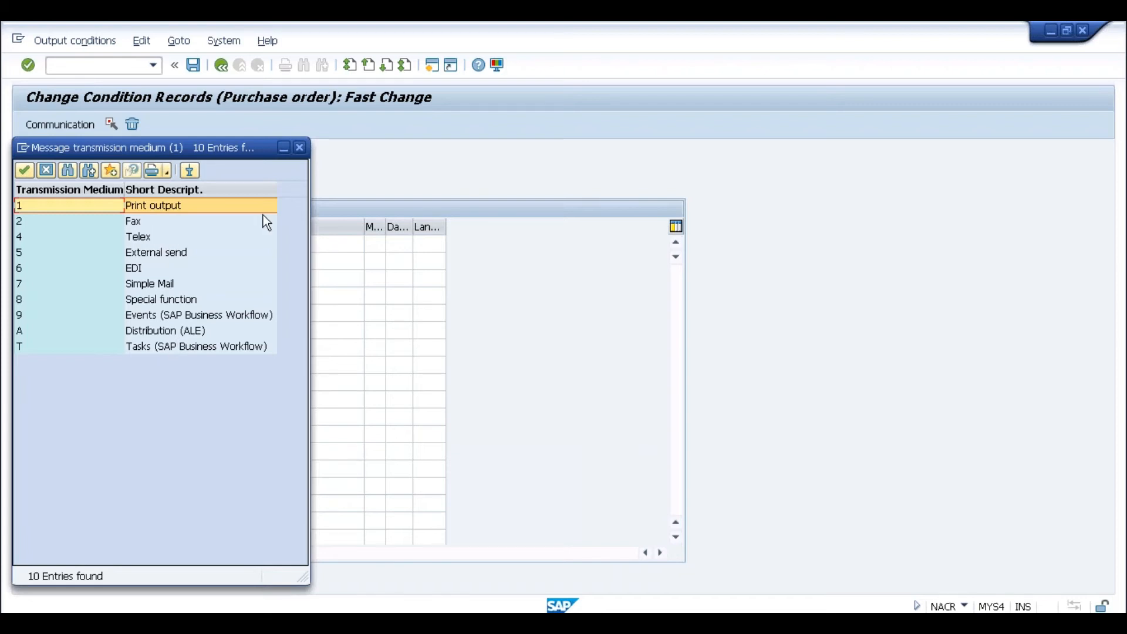
pyautogui.click(299, 149)
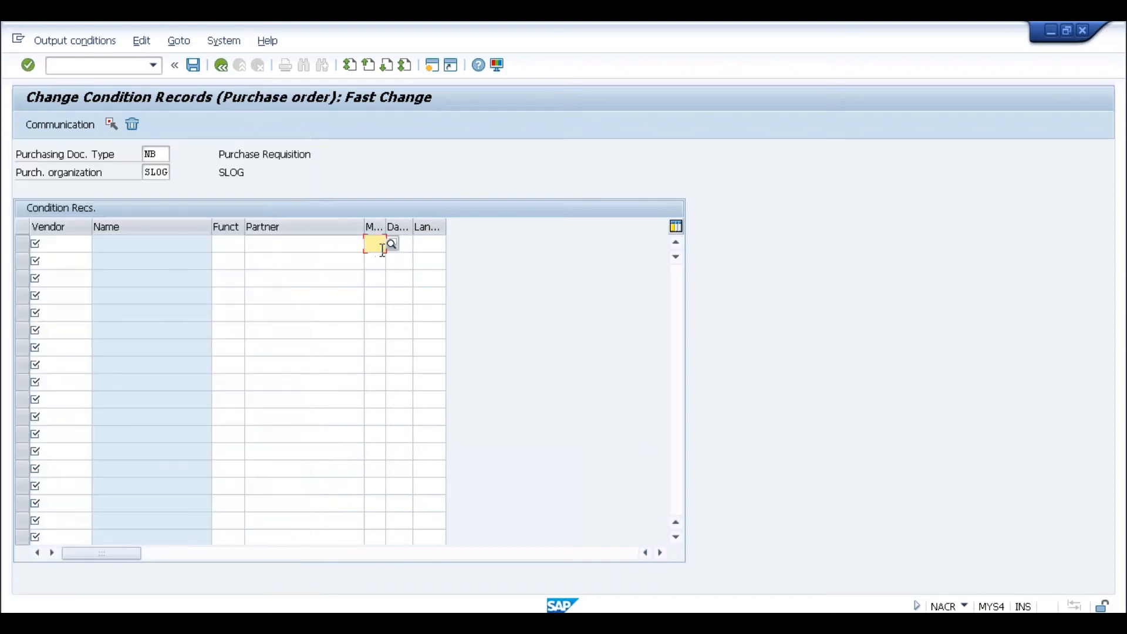
pyautogui.click(159, 153)
pyautogui.click(155, 172)
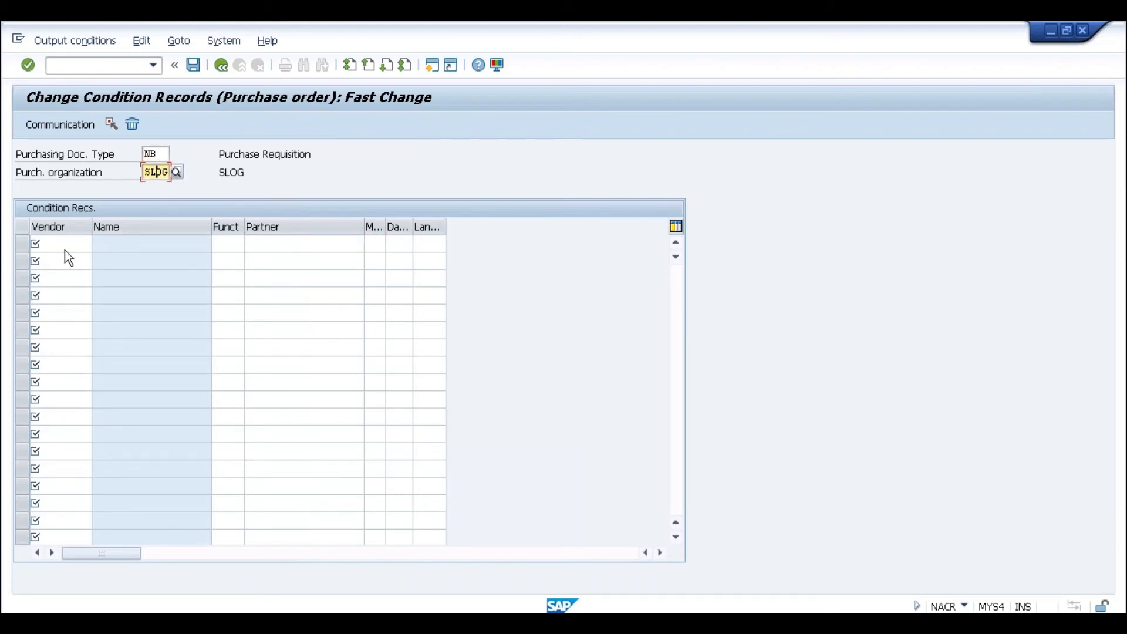
pyautogui.click(62, 247)
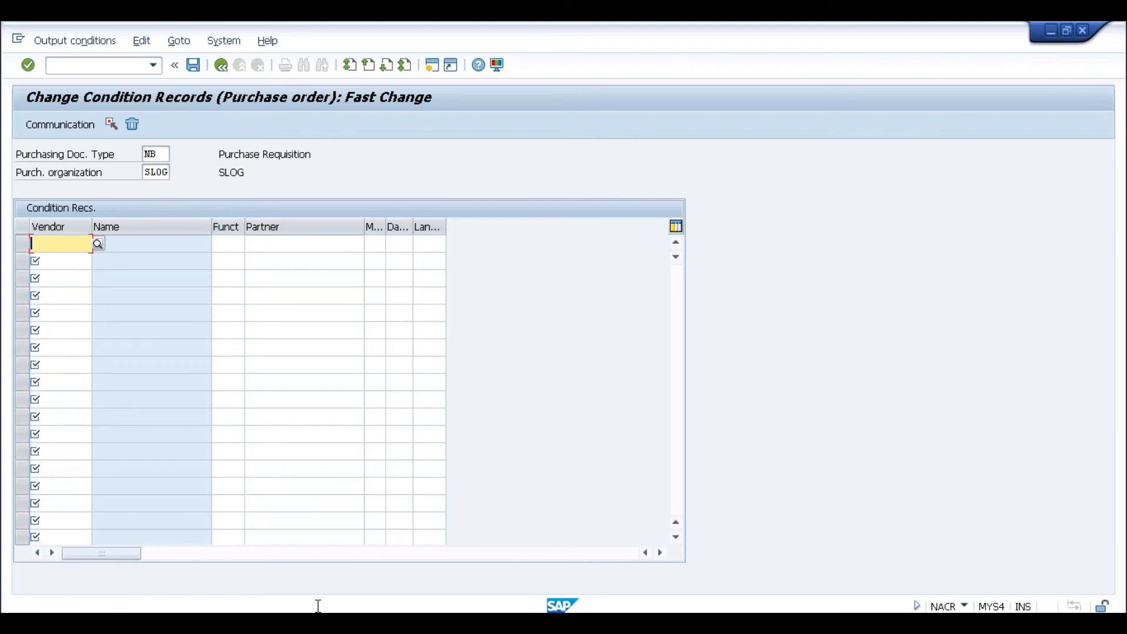
pyautogui.click(108, 69)
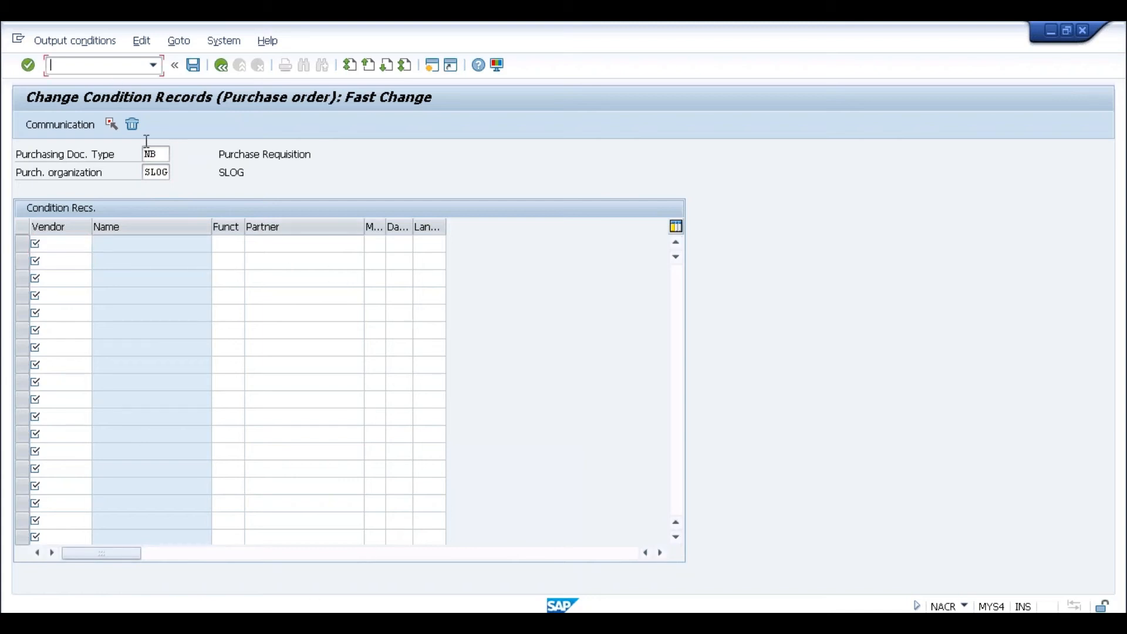
pyautogui.write('/n')
pyautogui.press('Return')
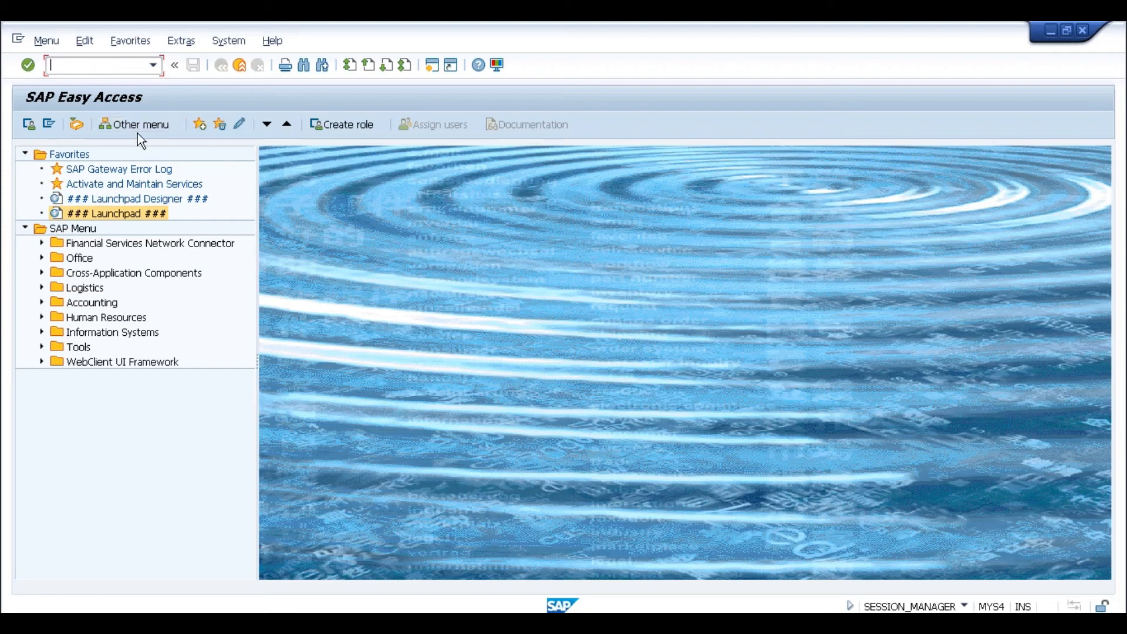
# Run transaction OPD, examine the Output Parameter Determination business rules for Purchase Order, and close the browser window
pyautogui.write('opd')
pyautogui.press('Return')
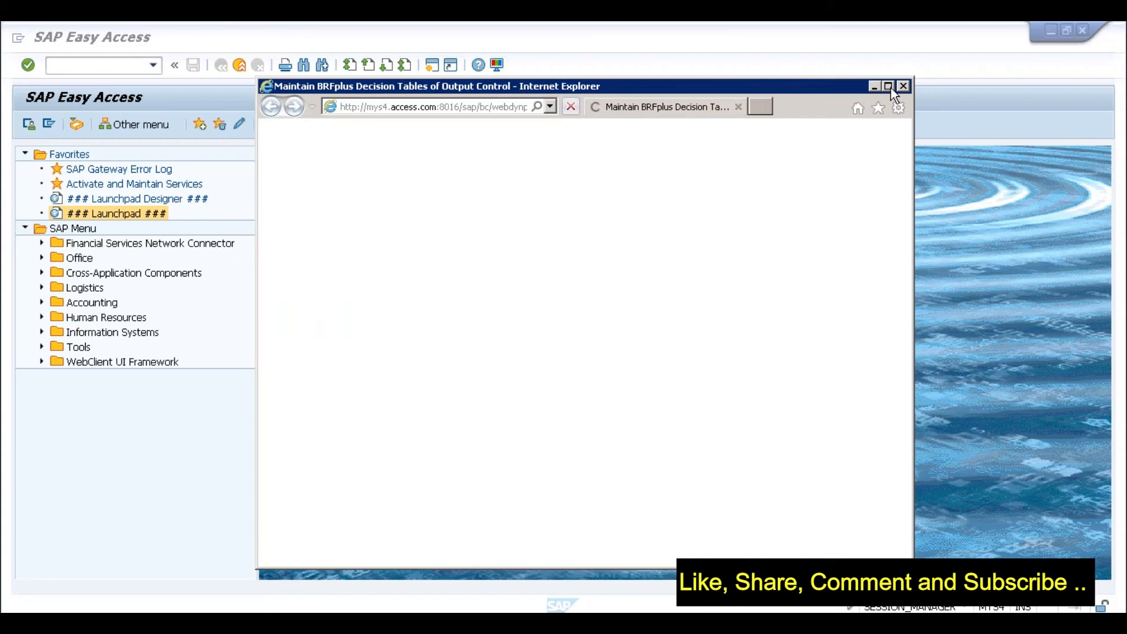
pyautogui.click(890, 87)
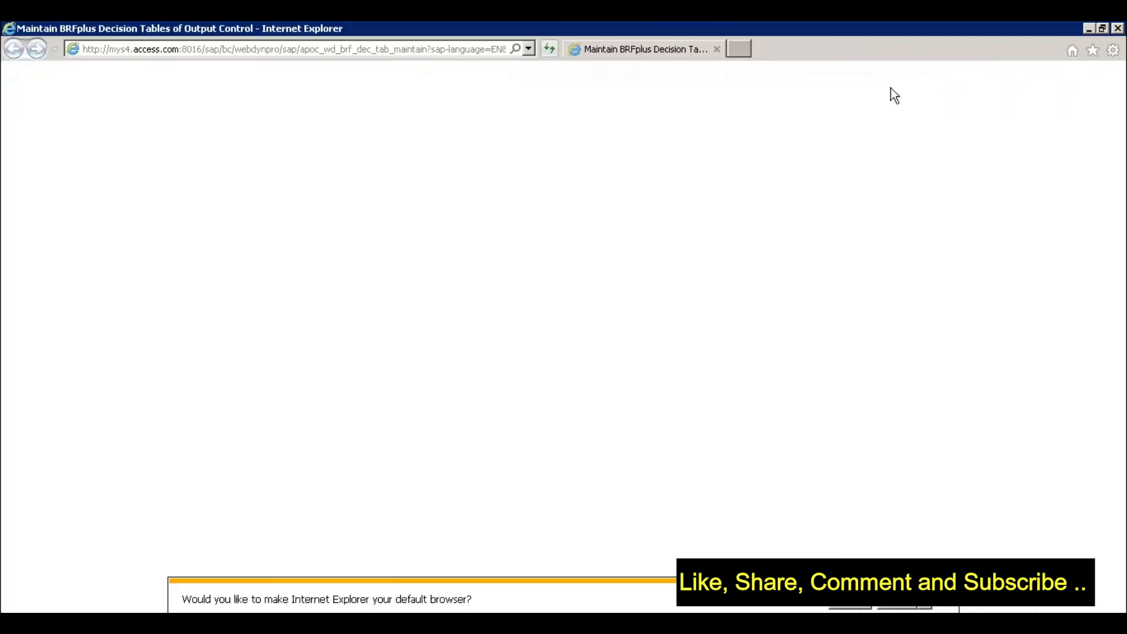
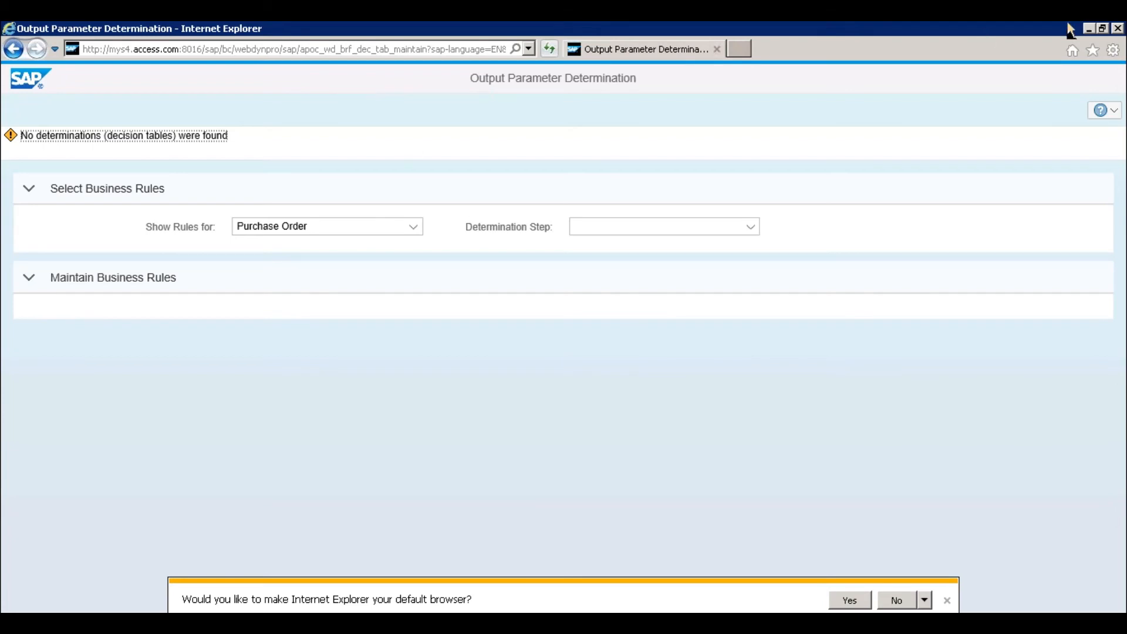
pyautogui.click(1119, 28)
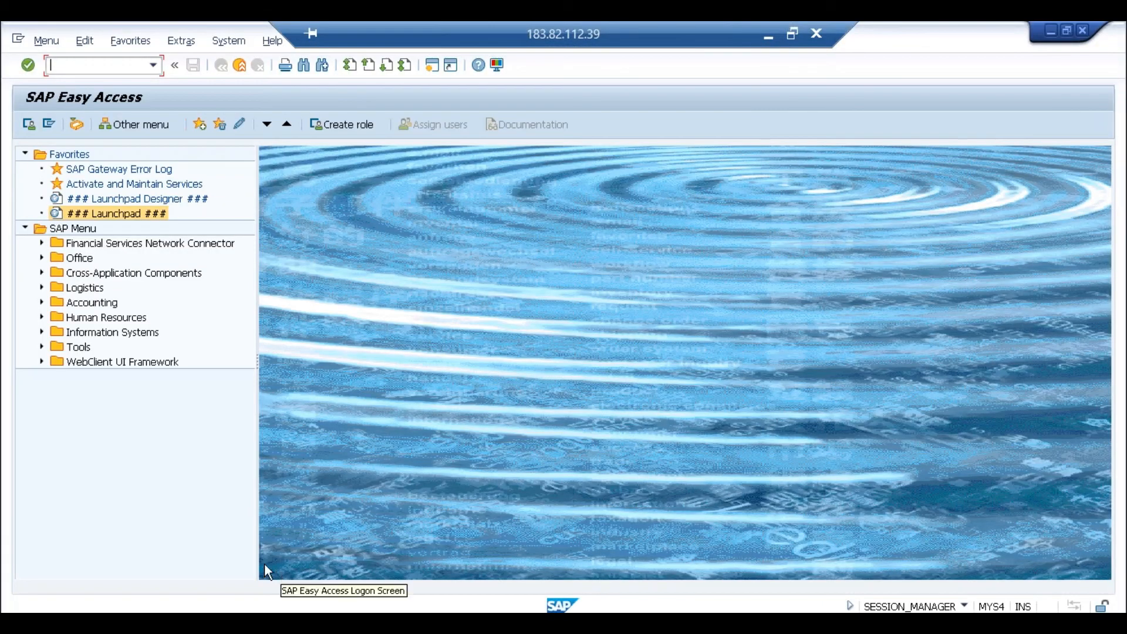
# Start the BRFplus Workbench with transaction BRF+ and maximize its browser window
pyautogui.write('brf+')
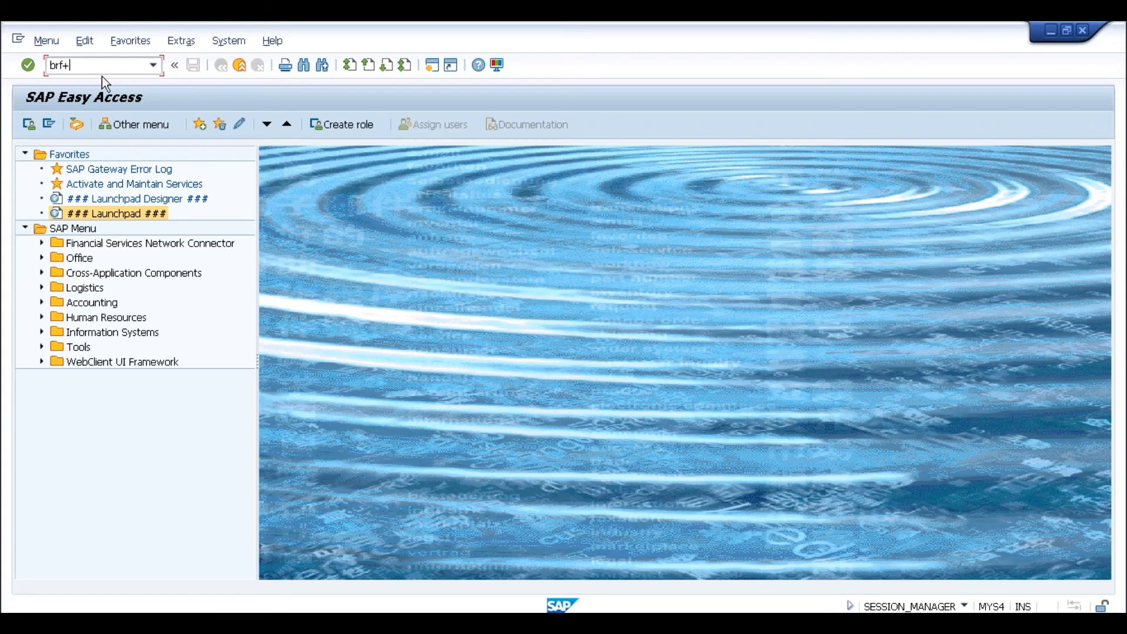
pyautogui.press('Return')
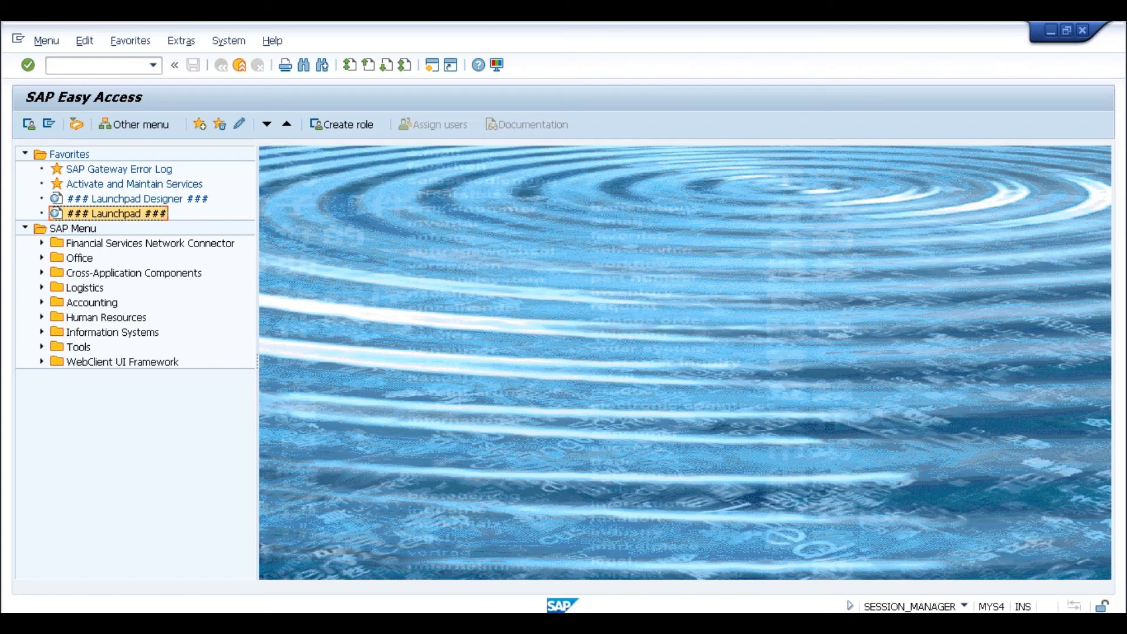
pyautogui.click(103, 68)
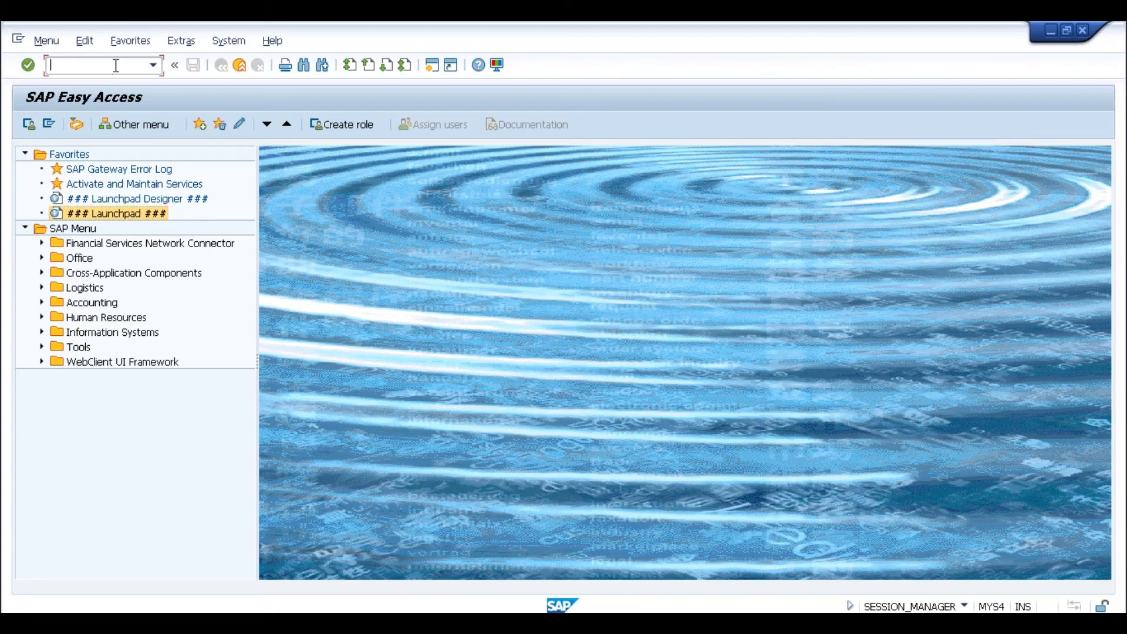
pyautogui.write('brf+')
pyautogui.press('Return')
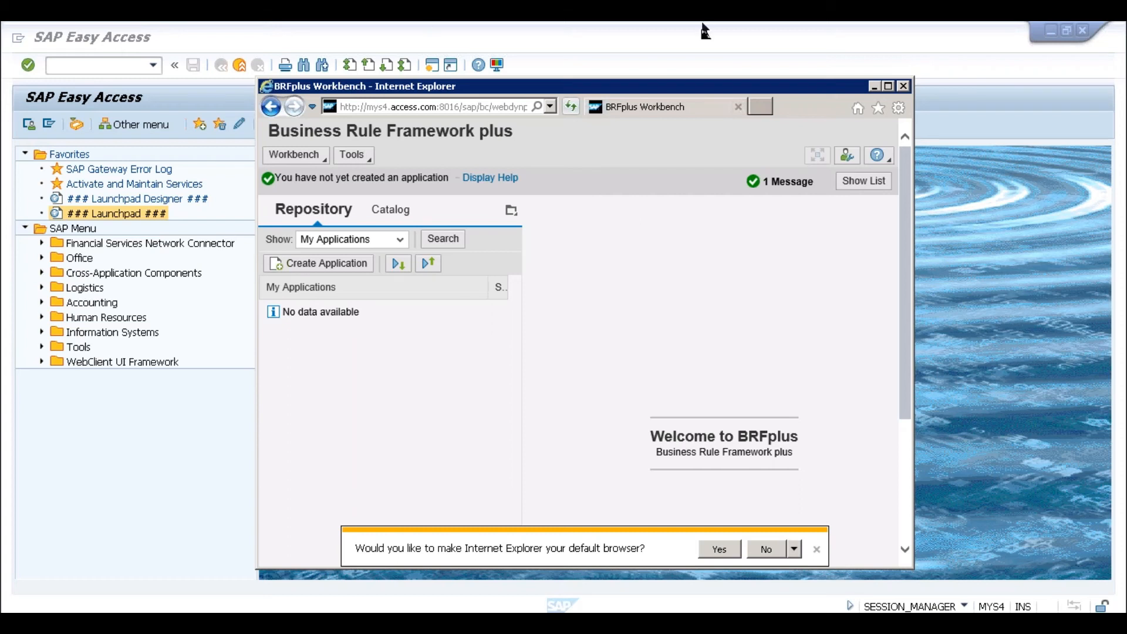
pyautogui.click(888, 86)
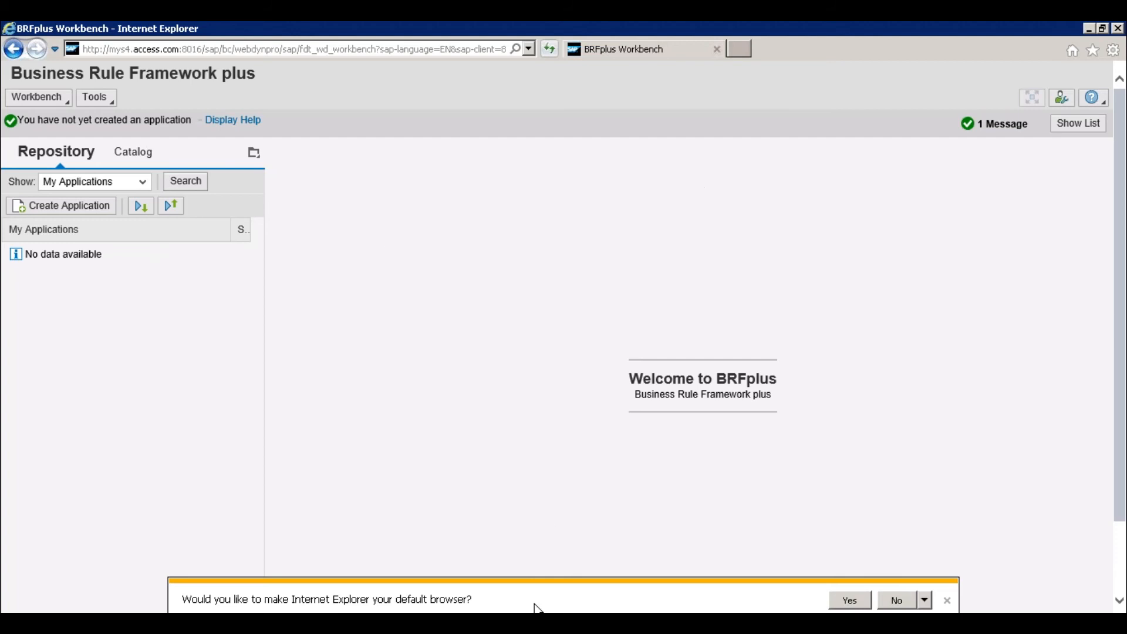
# Decline displaying the locked data in the Implementation Guide session and clear all windows to show the desktop
pyautogui.rightClick(518, 623)
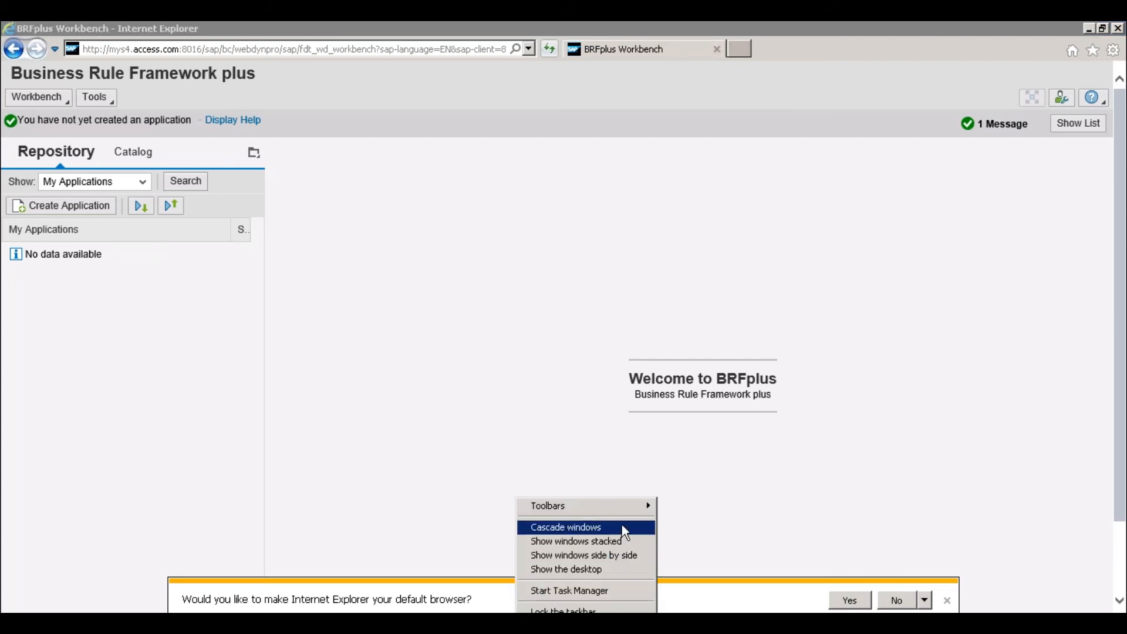
pyautogui.click(614, 626)
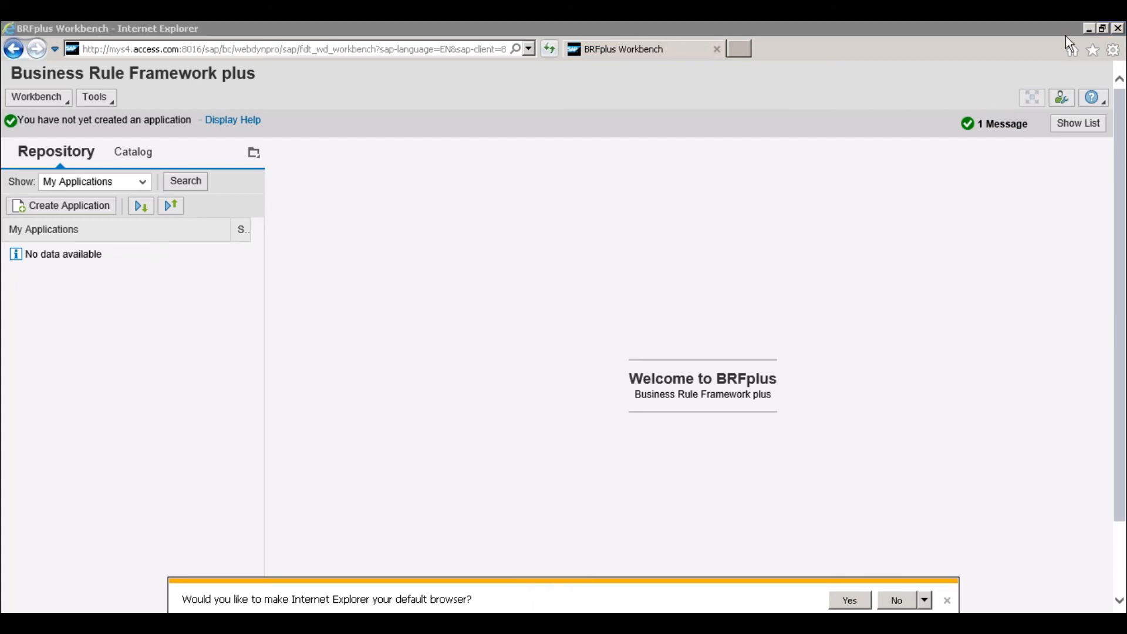
pyautogui.click(1089, 30)
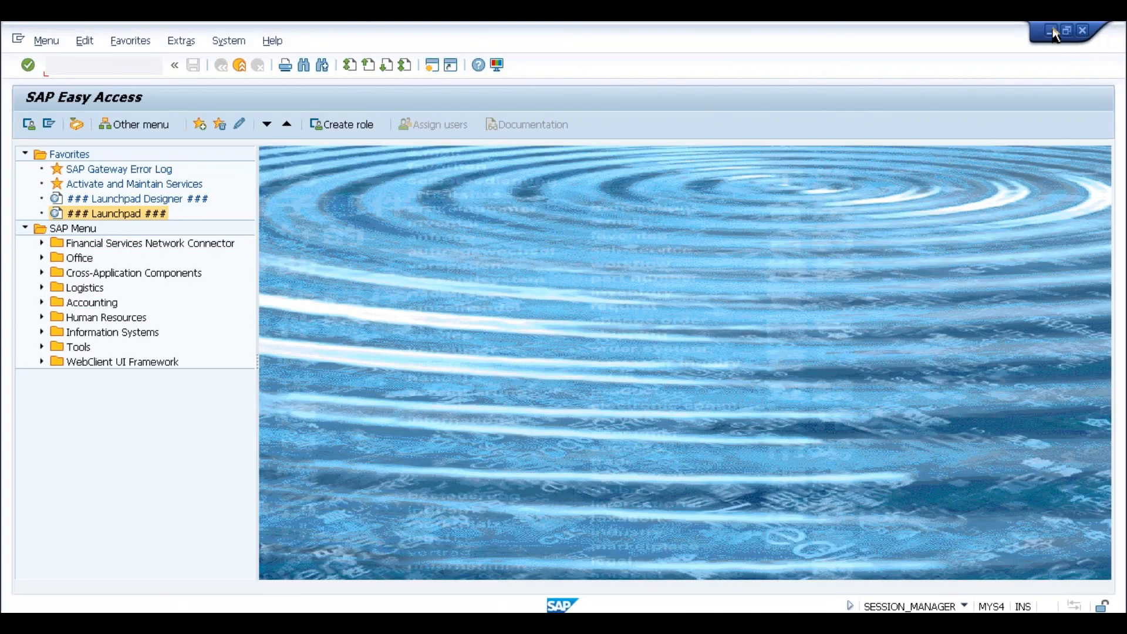
pyautogui.click(1052, 29)
pyautogui.click(1052, 30)
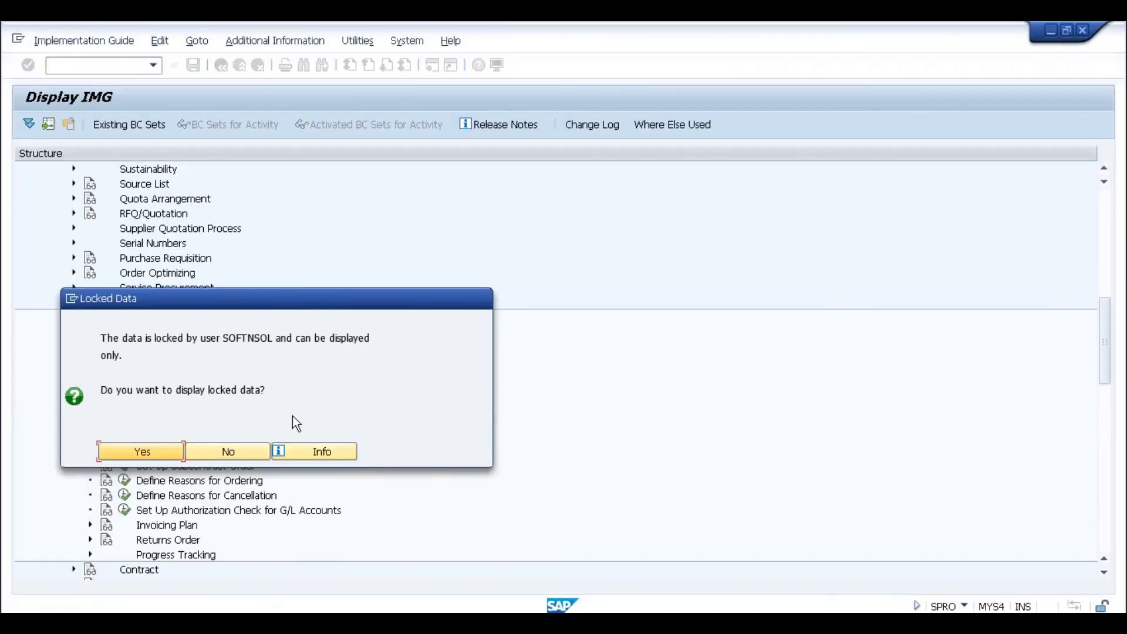
pyautogui.click(238, 455)
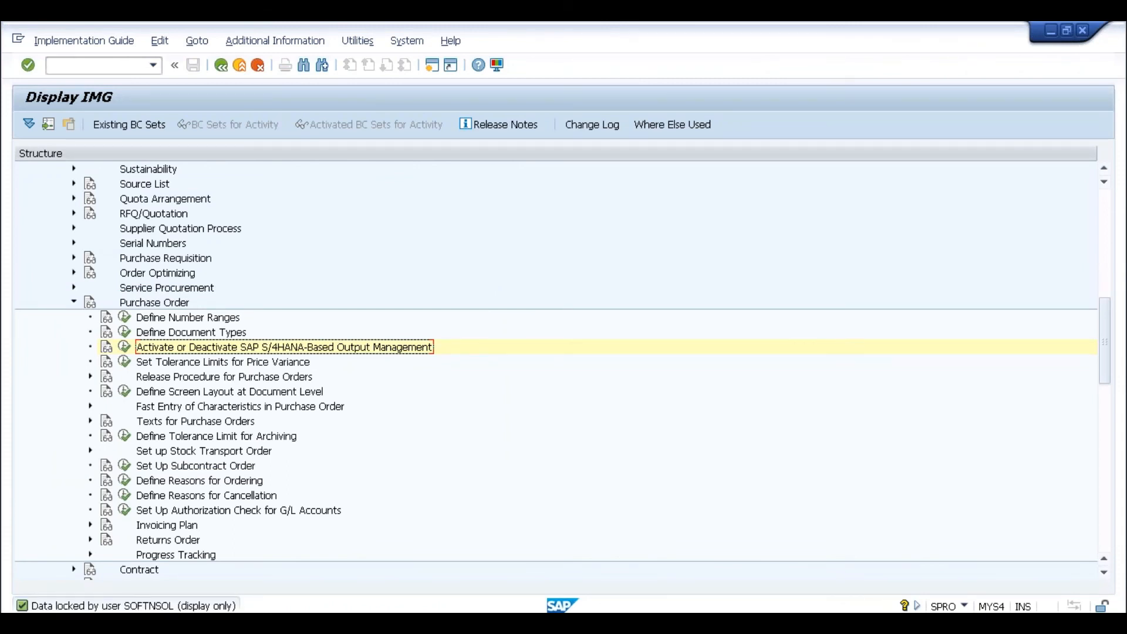
pyautogui.press('super+d')
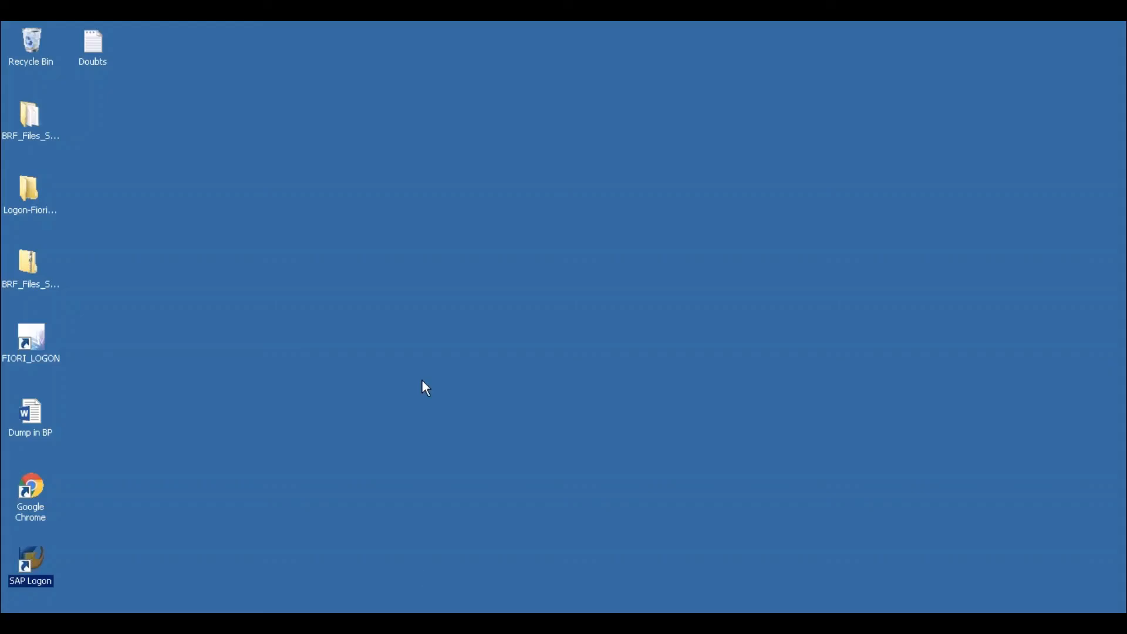
# Open the BRF_Files_S4CORE_101 archive and look over its purchase order, outbound delivery and billing document XML files
pyautogui.doubleClick(30, 266)
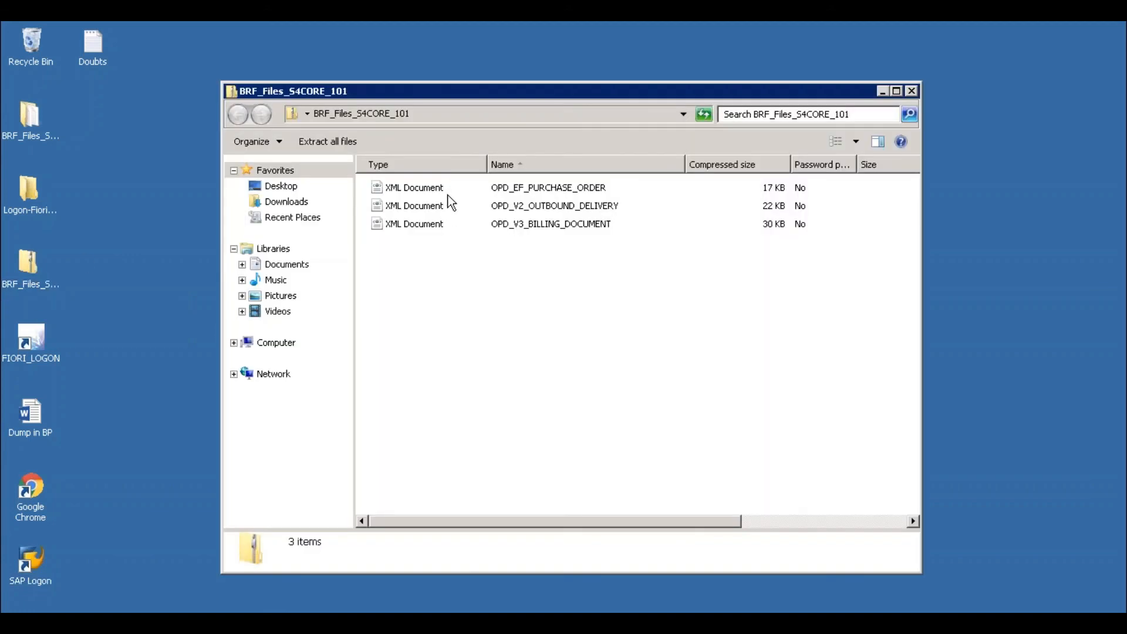
pyautogui.click(567, 194)
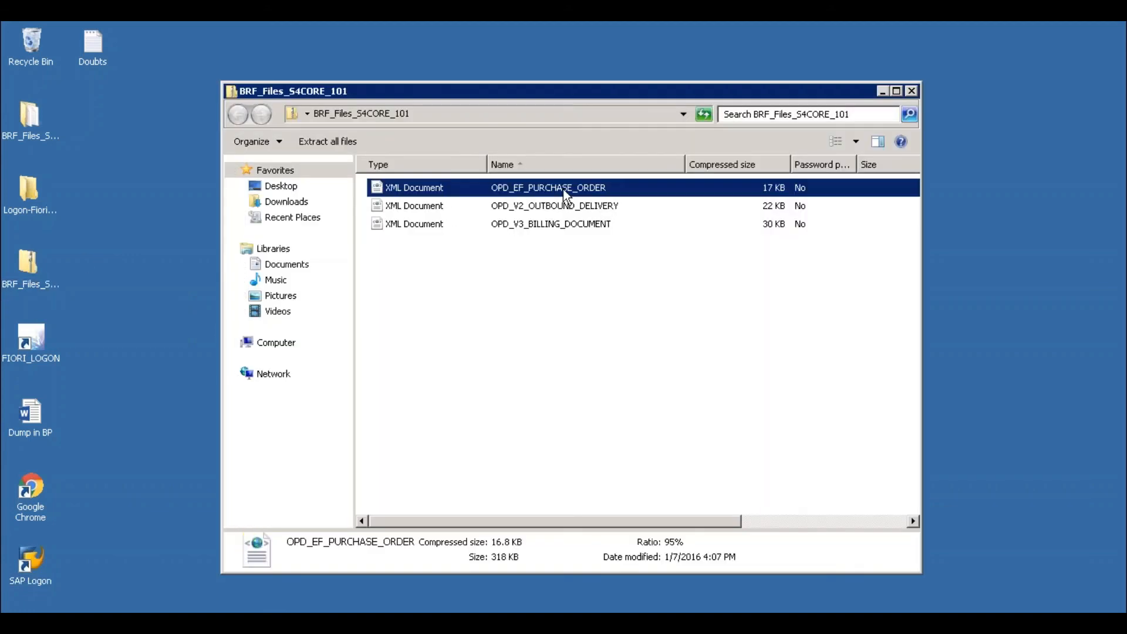
pyautogui.click(553, 211)
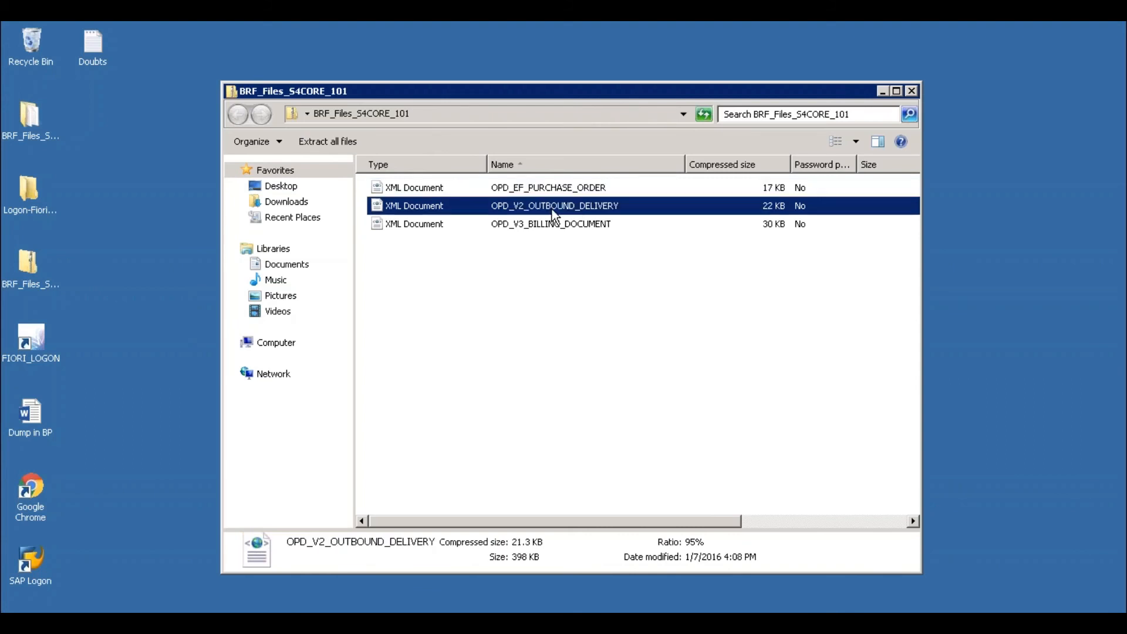
pyautogui.click(554, 229)
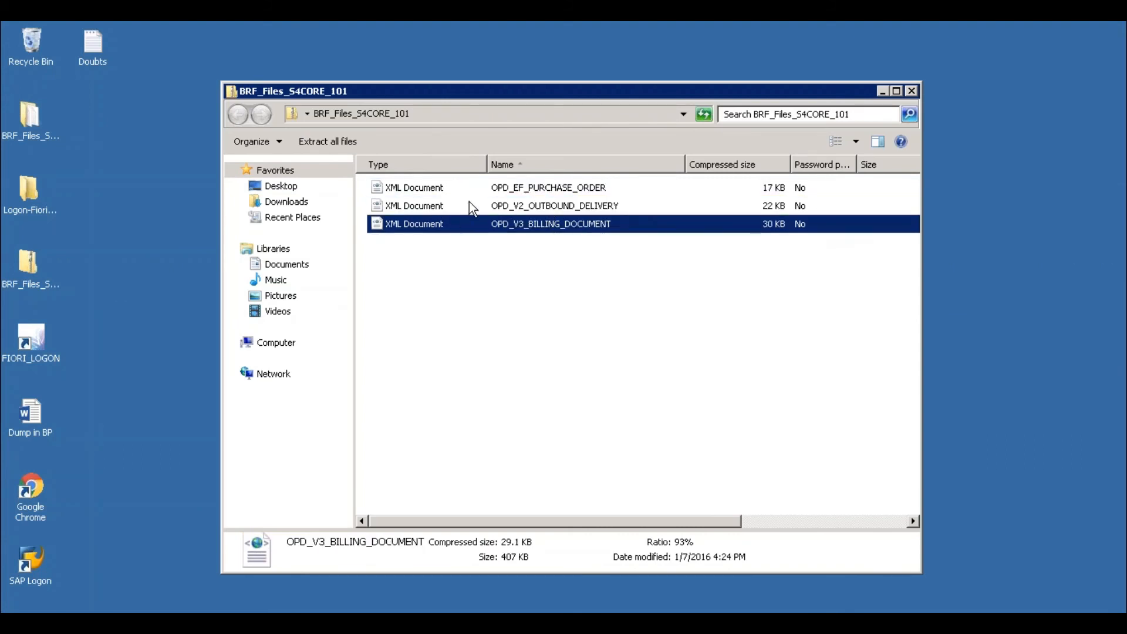
pyautogui.click(500, 190)
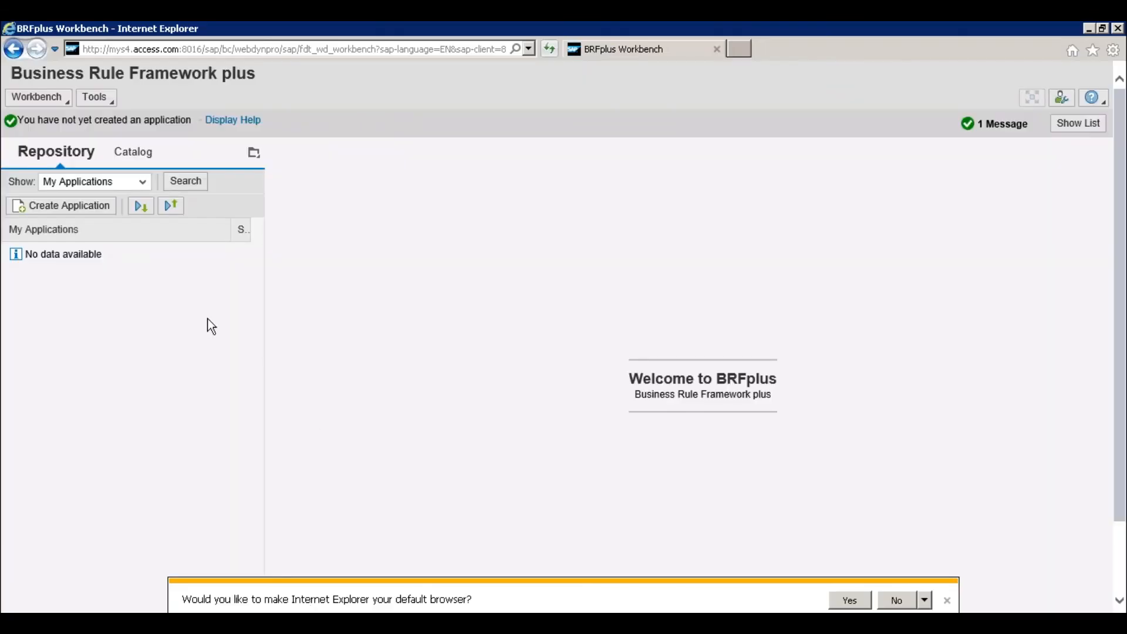
# Switch the BRFplus Workbench personalization to the Expert user mode and save it
pyautogui.click(105, 208)
pyautogui.click(93, 96)
pyautogui.click(110, 100)
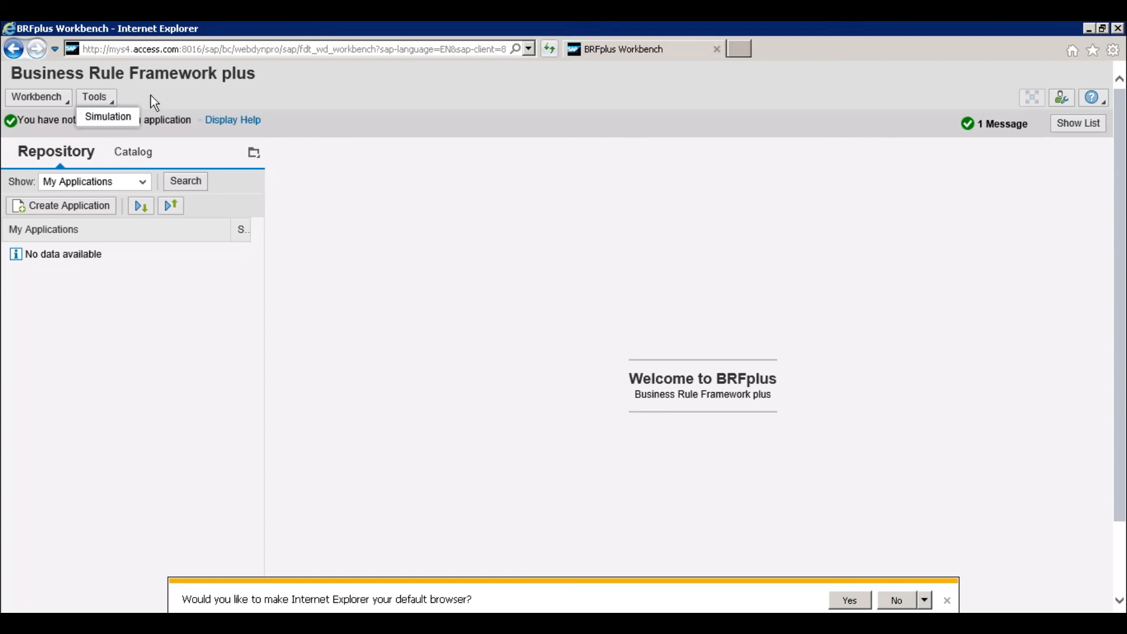
pyautogui.click(1062, 100)
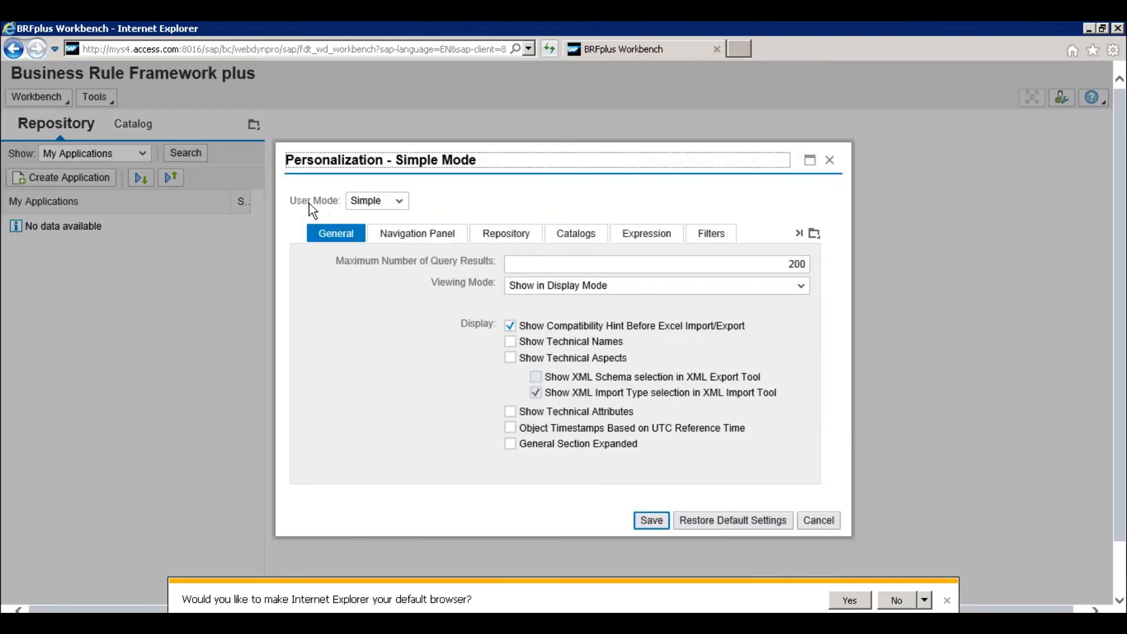
pyautogui.click(401, 202)
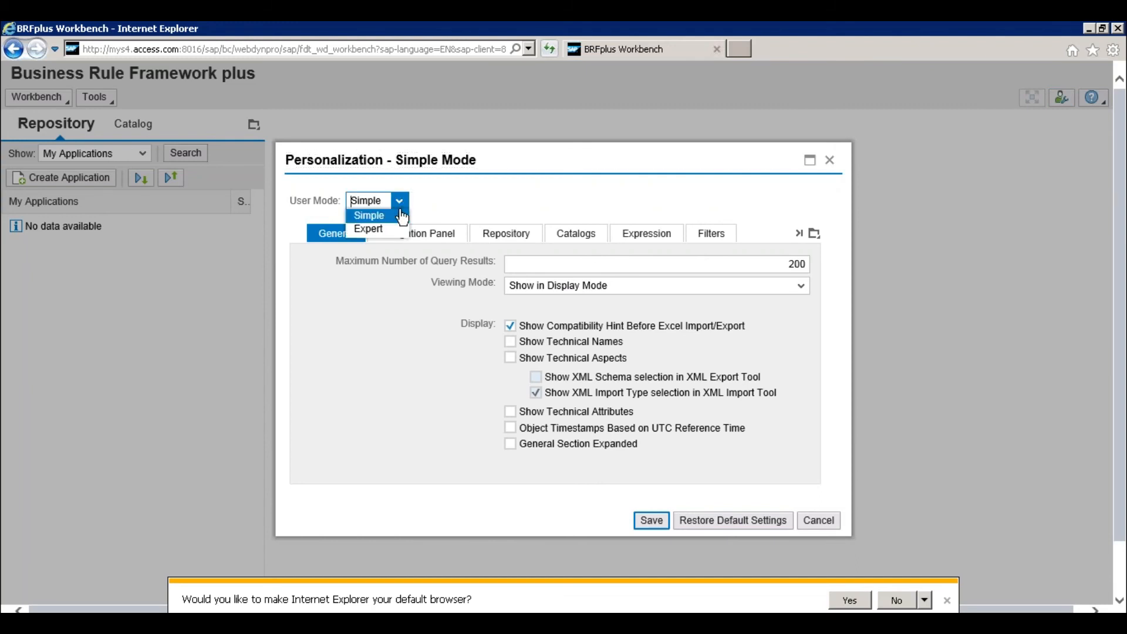
pyautogui.click(382, 231)
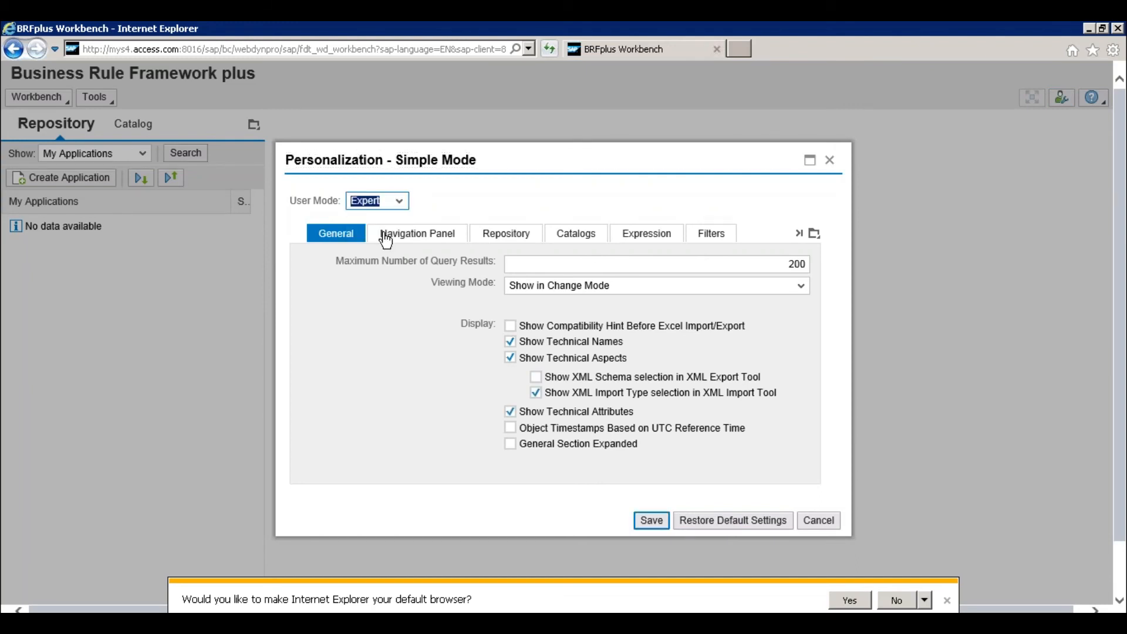
pyautogui.click(652, 521)
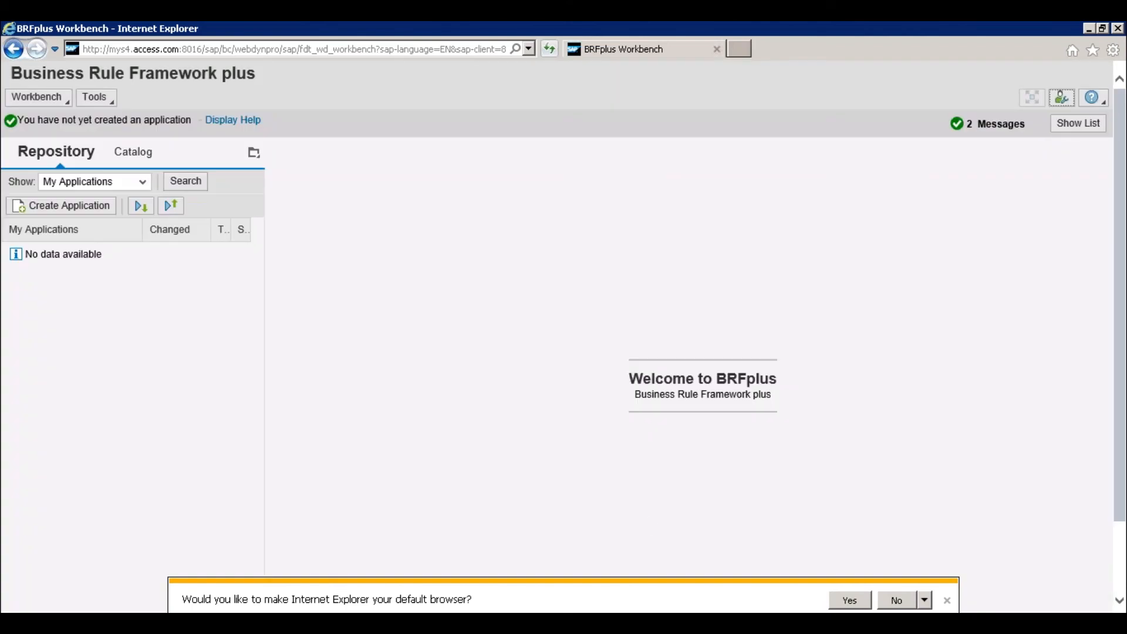
# Open the XML Import tool and choose OPD_EF_PURCHASE_ORDER from the BRF_Files_S4CORE_101 folder as the XML file
pyautogui.click(112, 106)
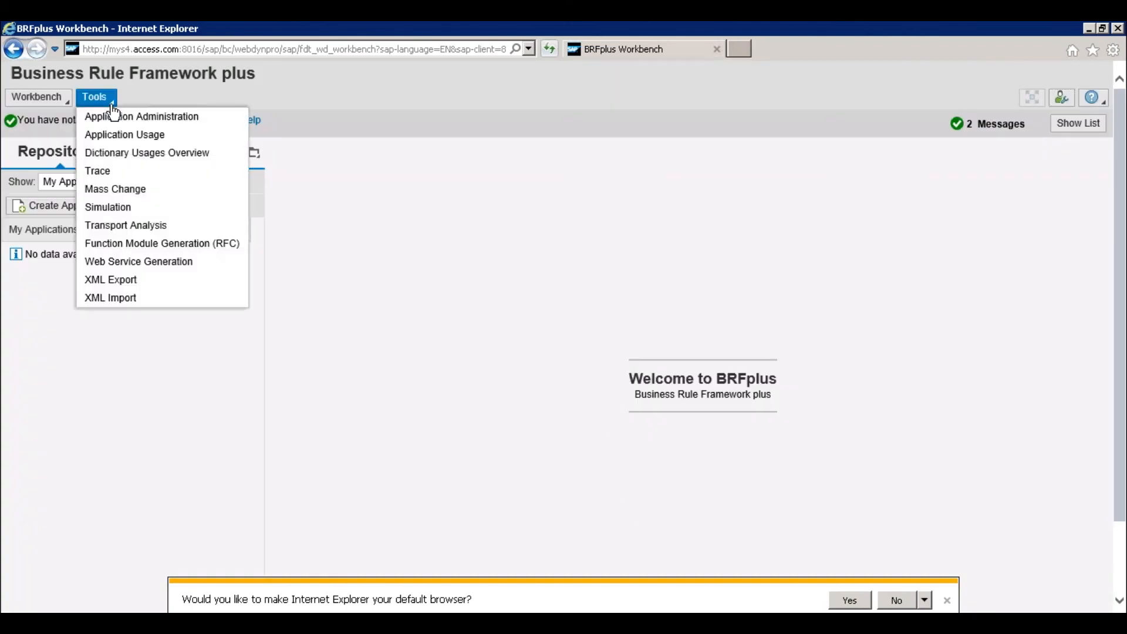
pyautogui.click(137, 297)
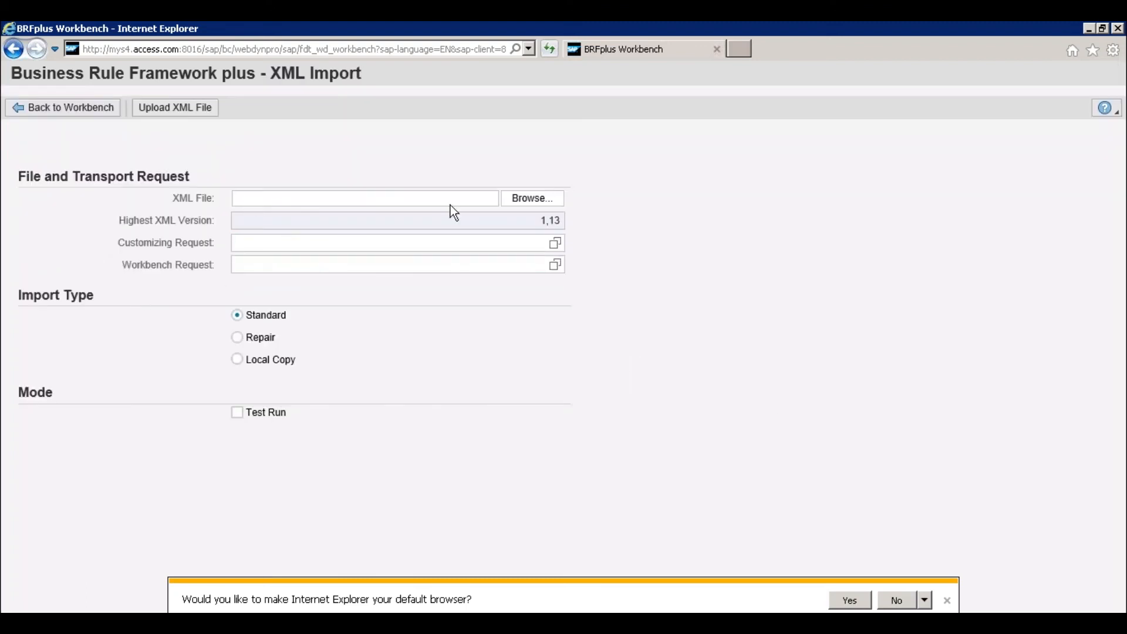
pyautogui.click(527, 199)
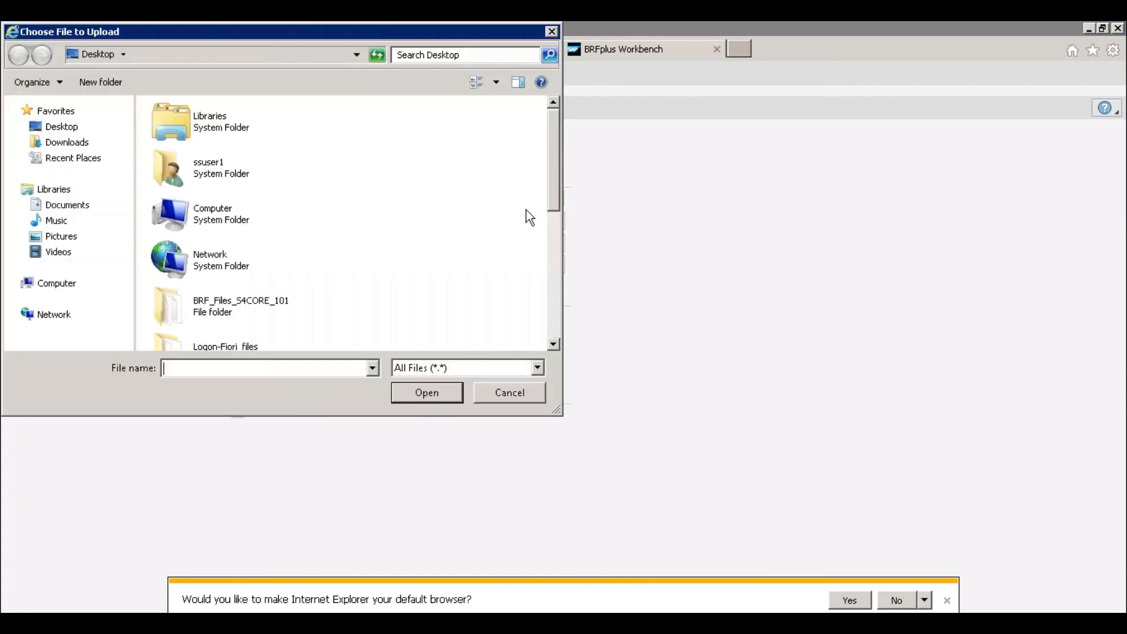
pyautogui.doubleClick(244, 310)
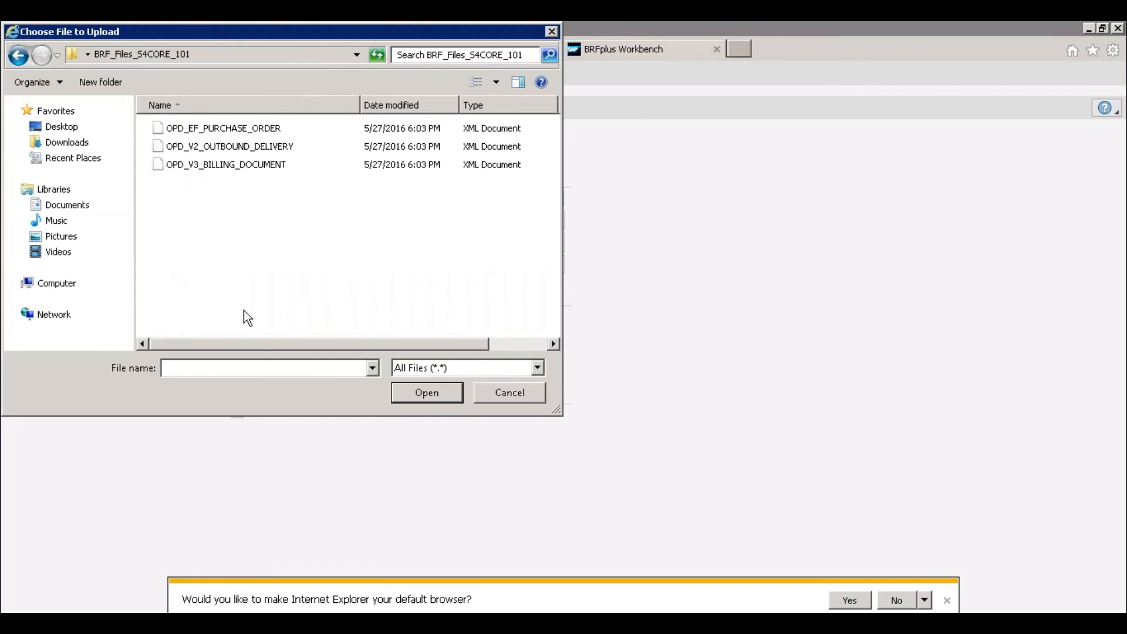
pyautogui.doubleClick(253, 128)
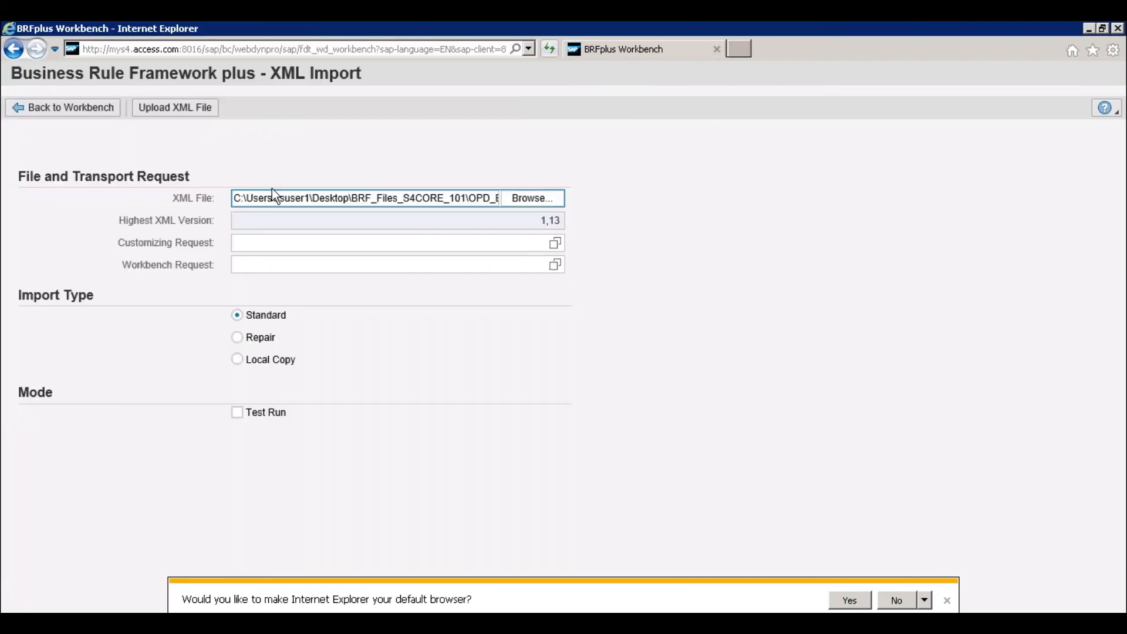
# Assign customizing request A4HK900059 to the XML import and enable Test Run mode
pyautogui.click(428, 245)
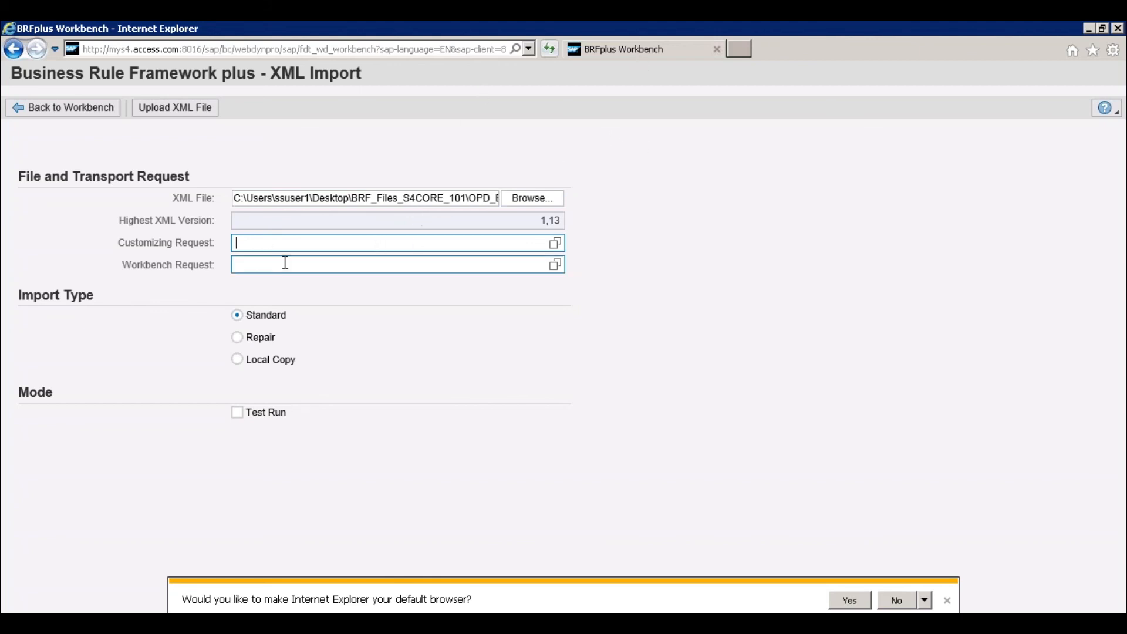
pyautogui.click(253, 265)
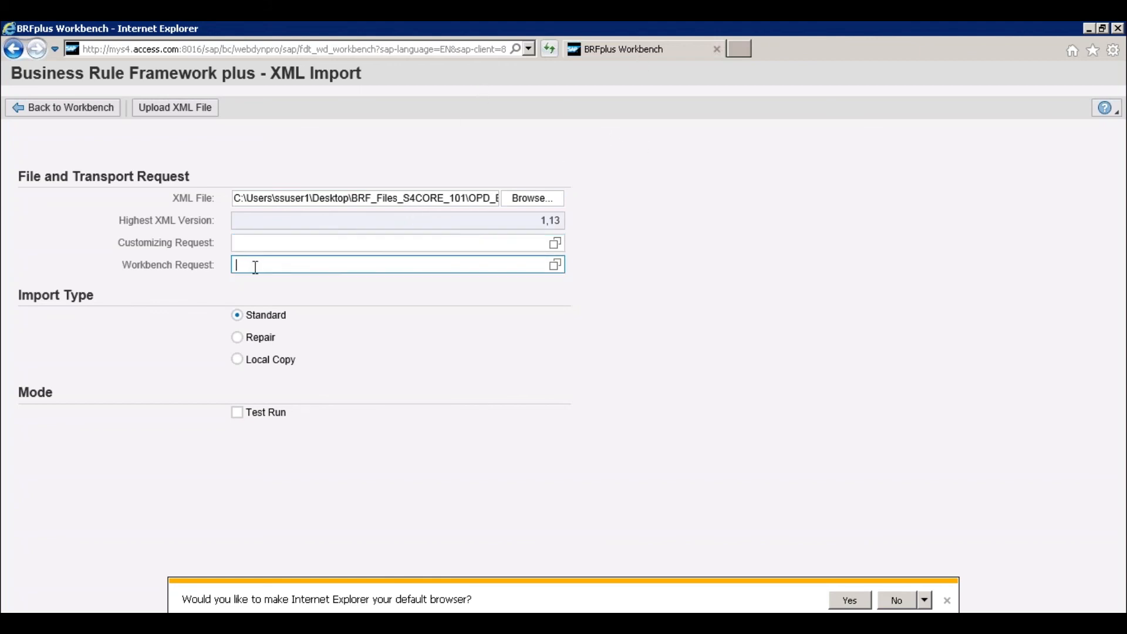
pyautogui.click(256, 243)
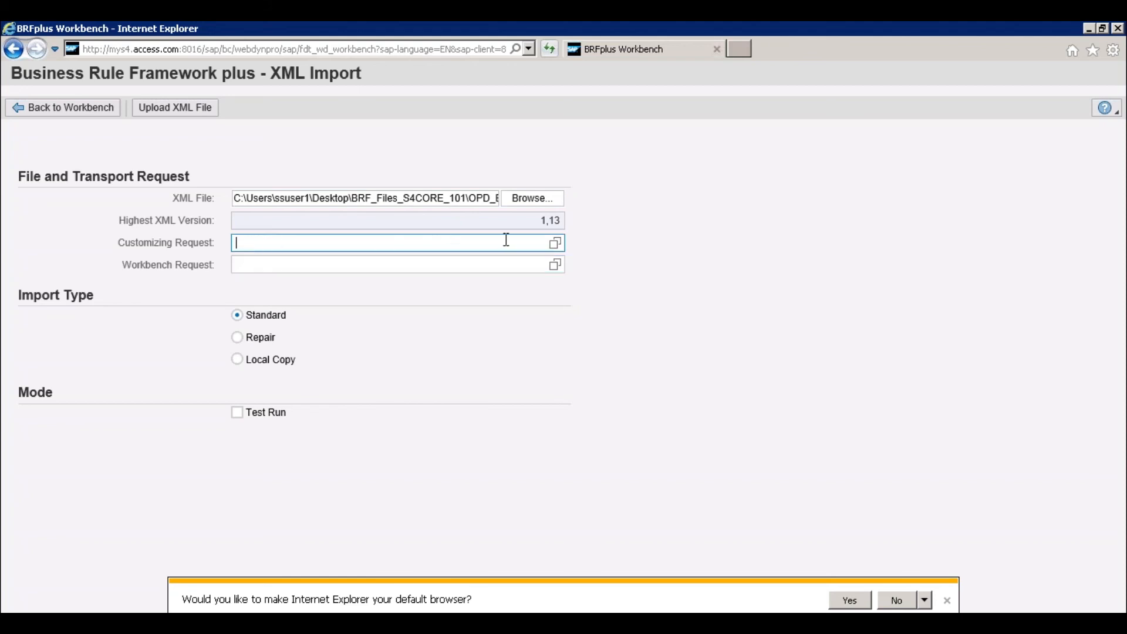
pyautogui.click(555, 244)
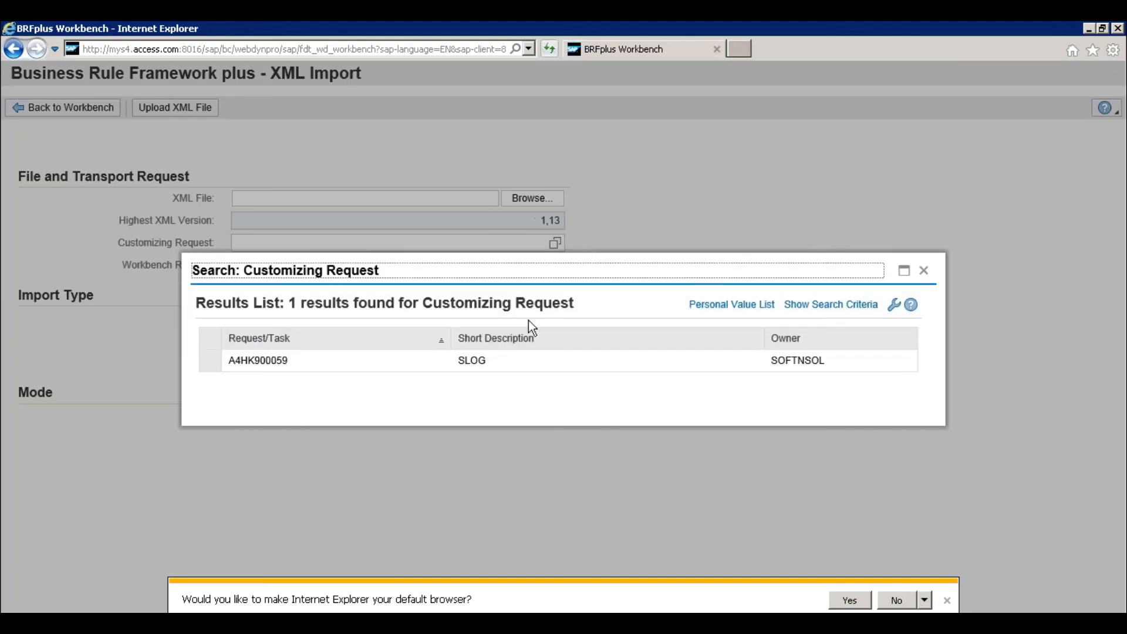
pyautogui.click(272, 361)
pyautogui.click(239, 413)
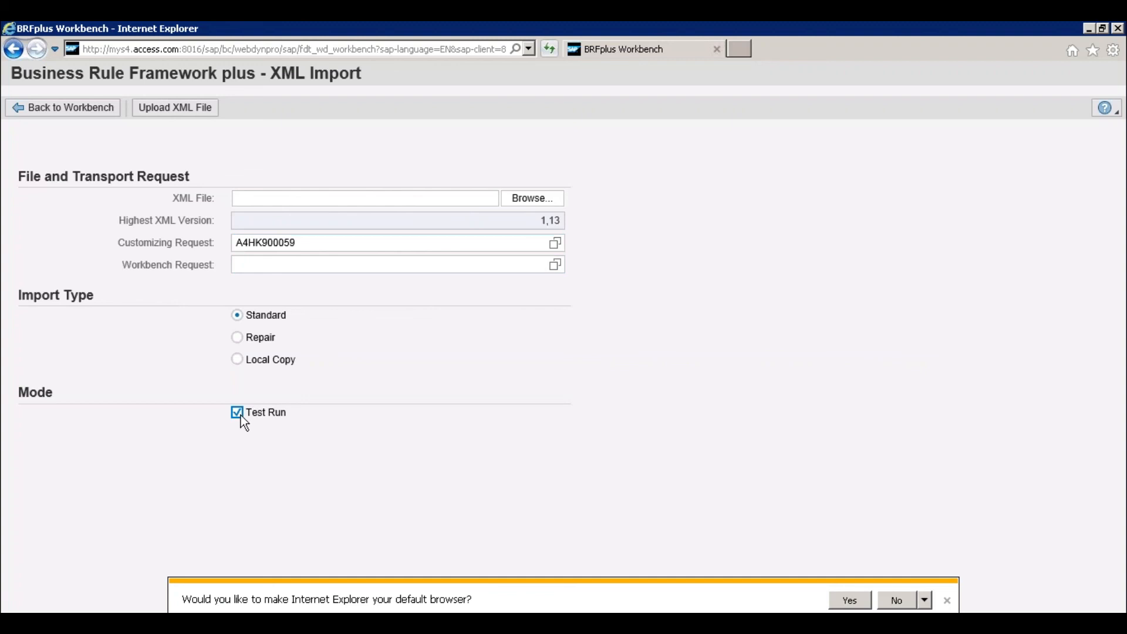
# Reselect OPD_EF_PURCHASE_ORDER as the XML file and upload it as a test run with only the customizing request
pyautogui.click(519, 199)
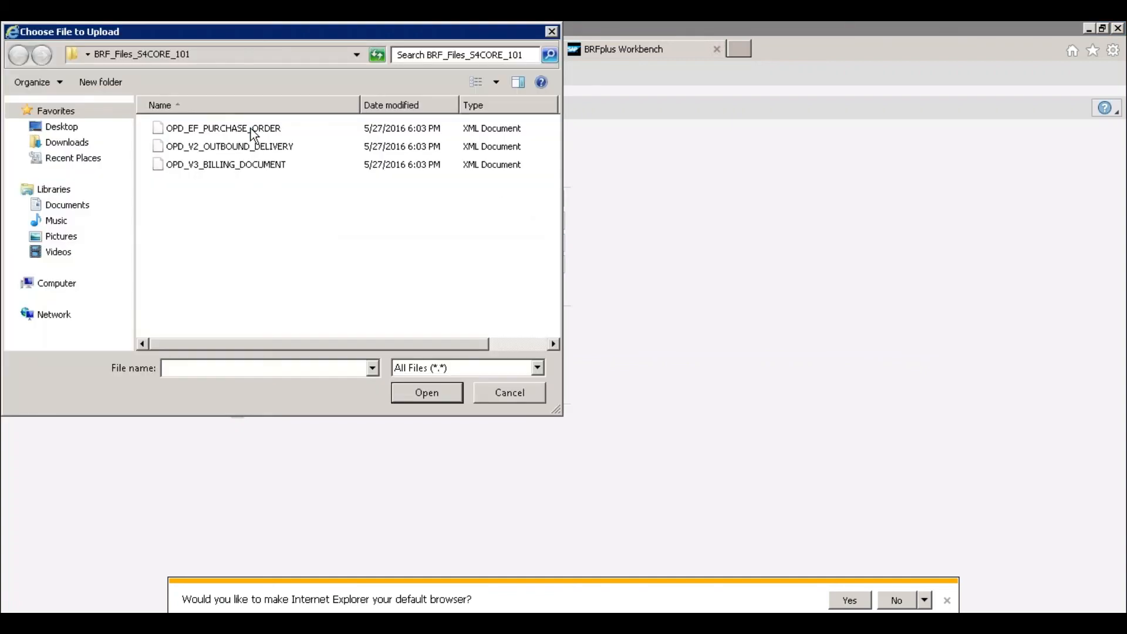
pyautogui.doubleClick(254, 134)
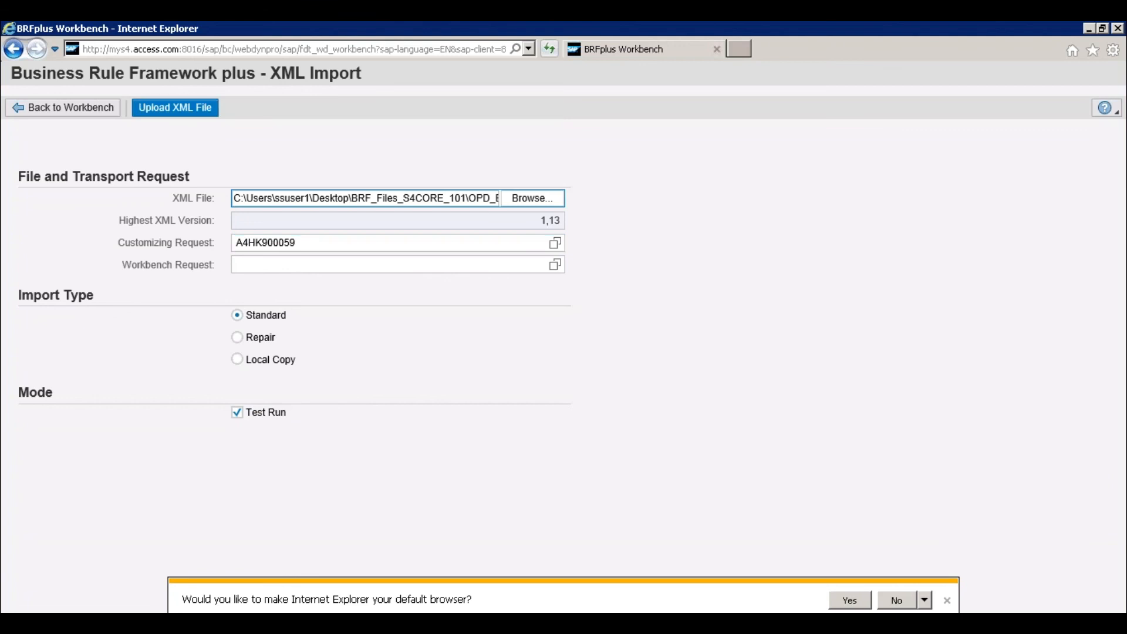
pyautogui.click(175, 108)
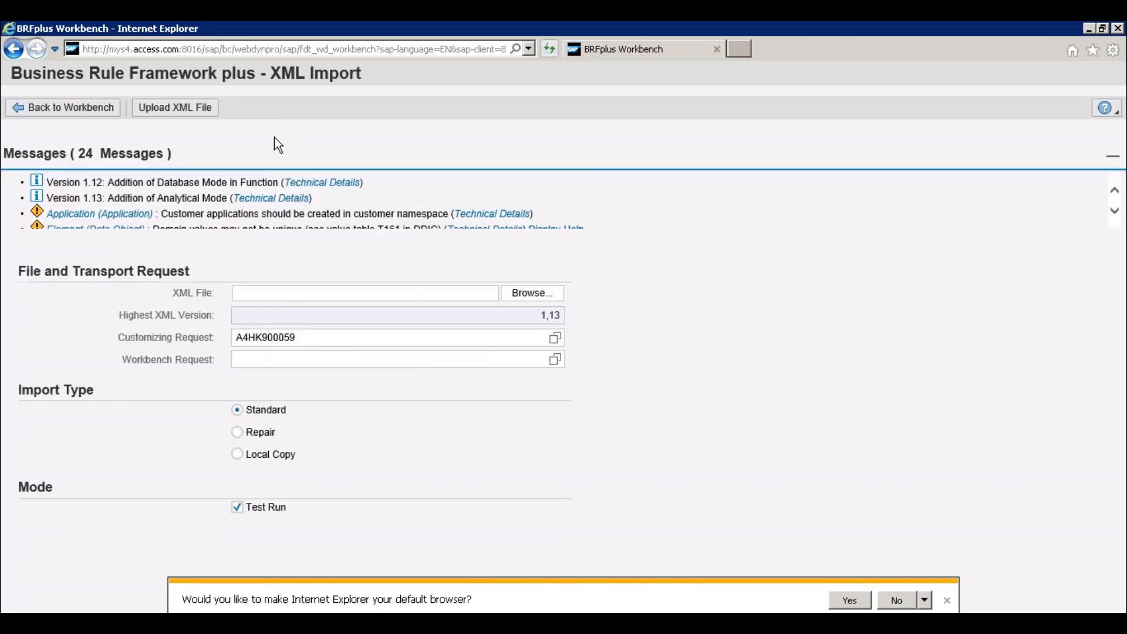
# Review the test run's message list, checking the warnings and errors for the imported data objects and decision tables
pyautogui.click(1115, 212)
pyautogui.click(1115, 211)
pyautogui.click(1115, 212)
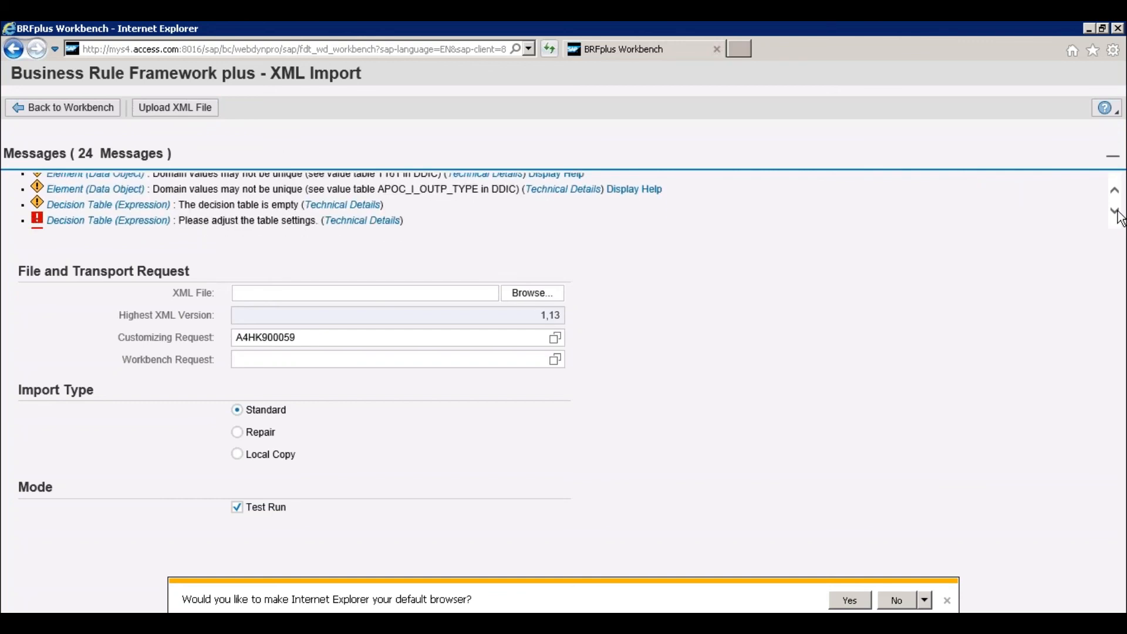
pyautogui.click(1115, 211)
pyautogui.click(1115, 211)
pyautogui.click(1116, 211)
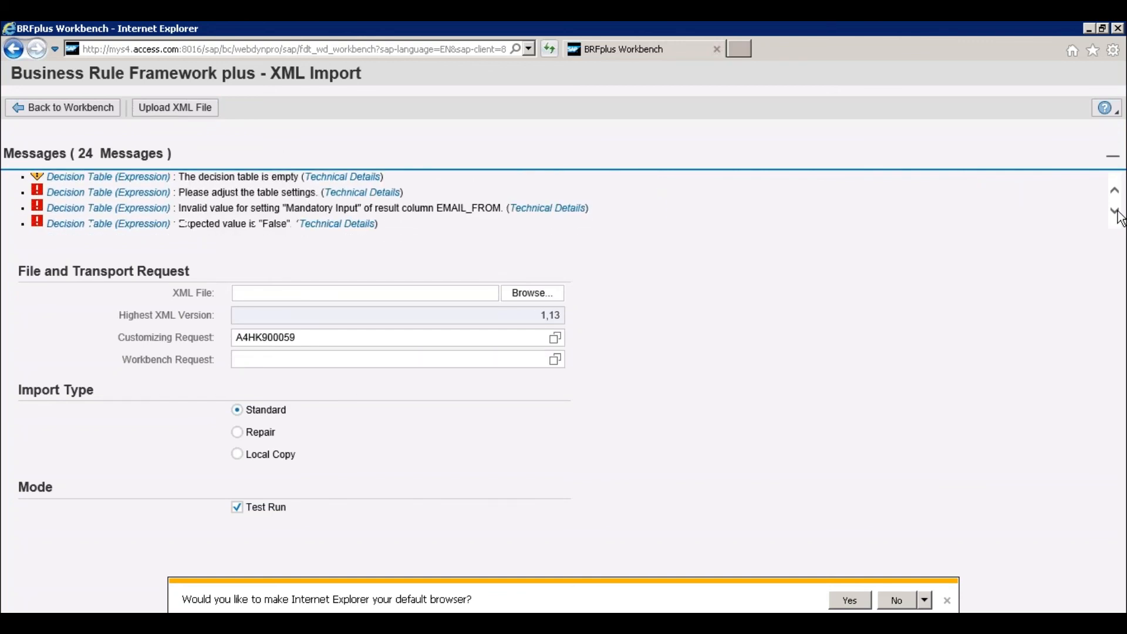
pyautogui.click(1115, 212)
pyautogui.click(1115, 212)
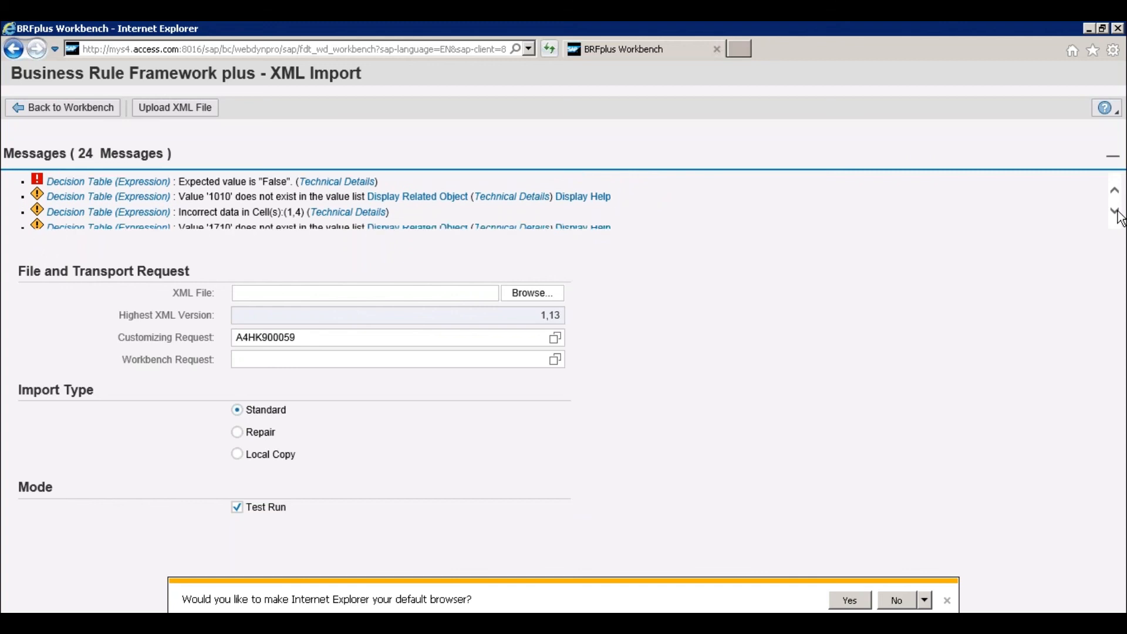
pyautogui.click(1116, 211)
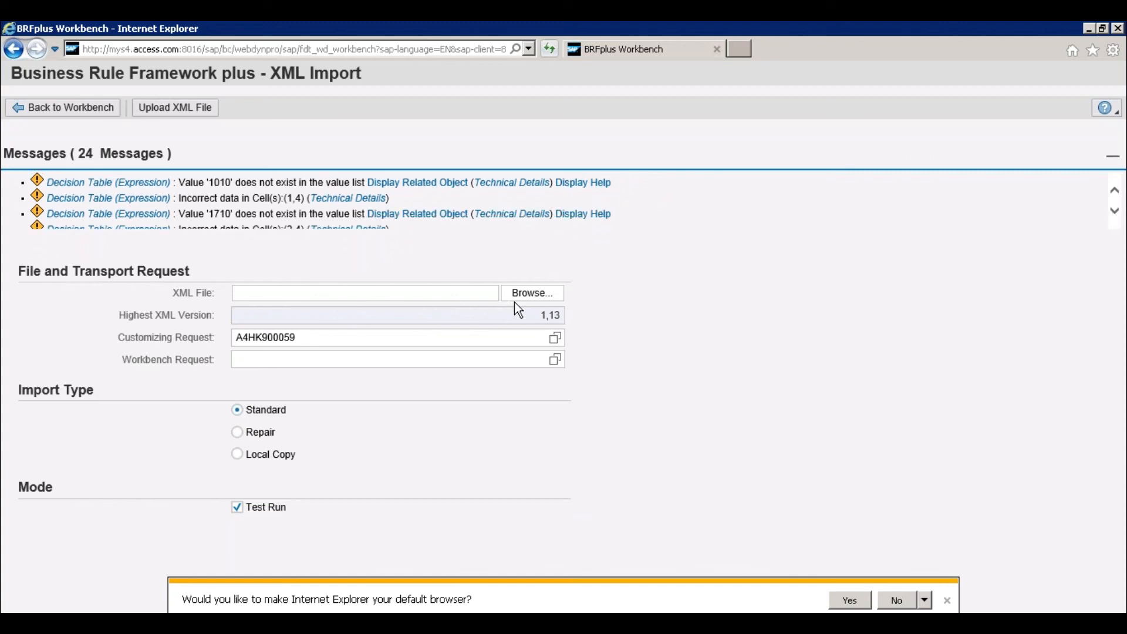
pyautogui.click(1115, 212)
pyautogui.click(1115, 211)
pyautogui.click(1115, 212)
pyautogui.click(1115, 211)
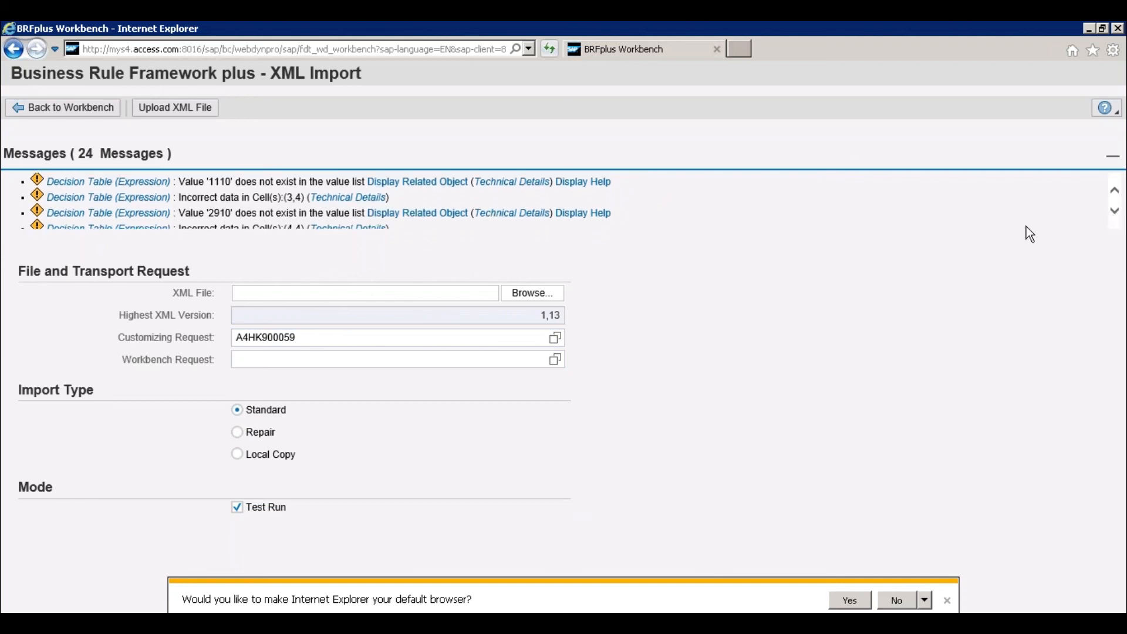
# Look up the available workbench requests for the XML import and close the search
pyautogui.click(326, 359)
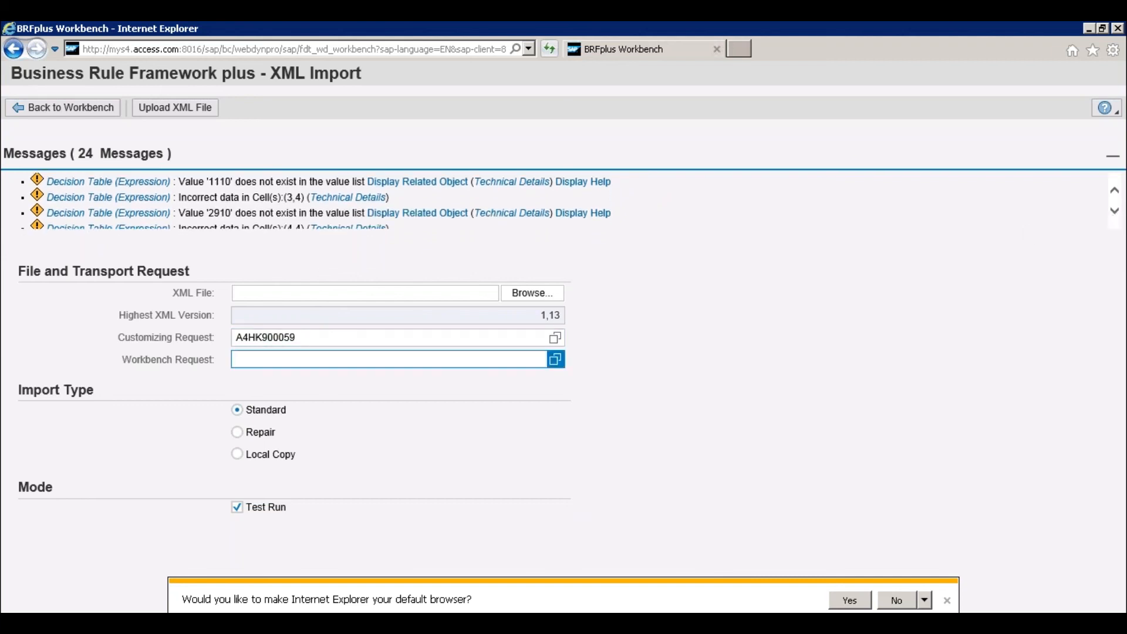
pyautogui.click(555, 359)
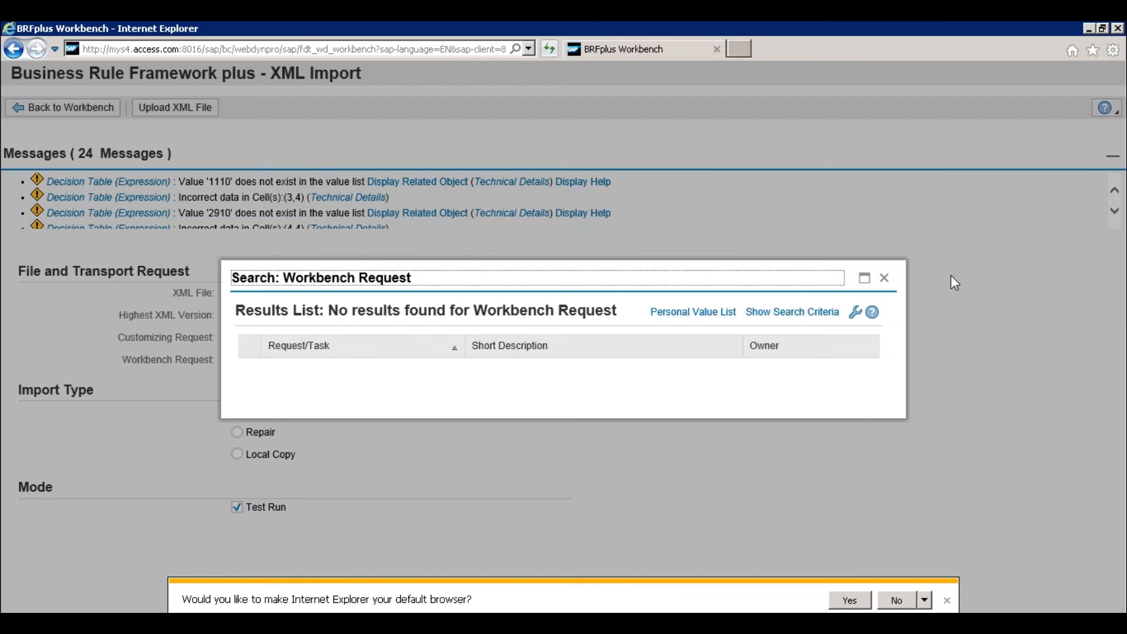
pyautogui.click(884, 277)
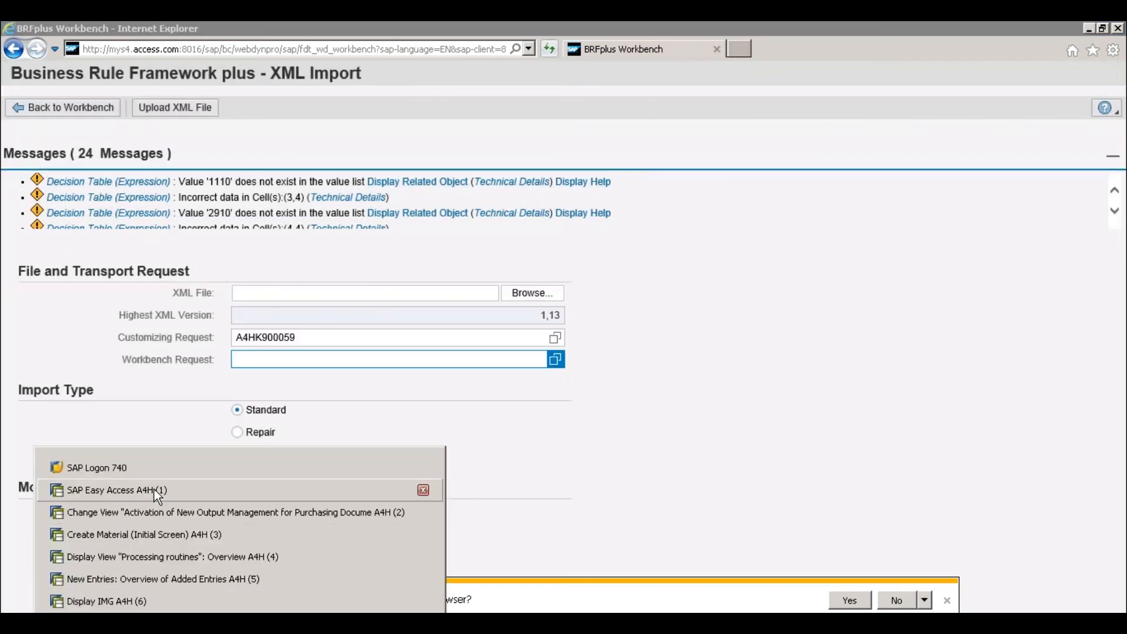
# In the SAP Easy Access session, run transaction SE01, create a workbench request with short description BRF+, and return to the Transport Organizer's initial screen
pyautogui.click(154, 489)
pyautogui.write('se01')
pyautogui.press('Return')
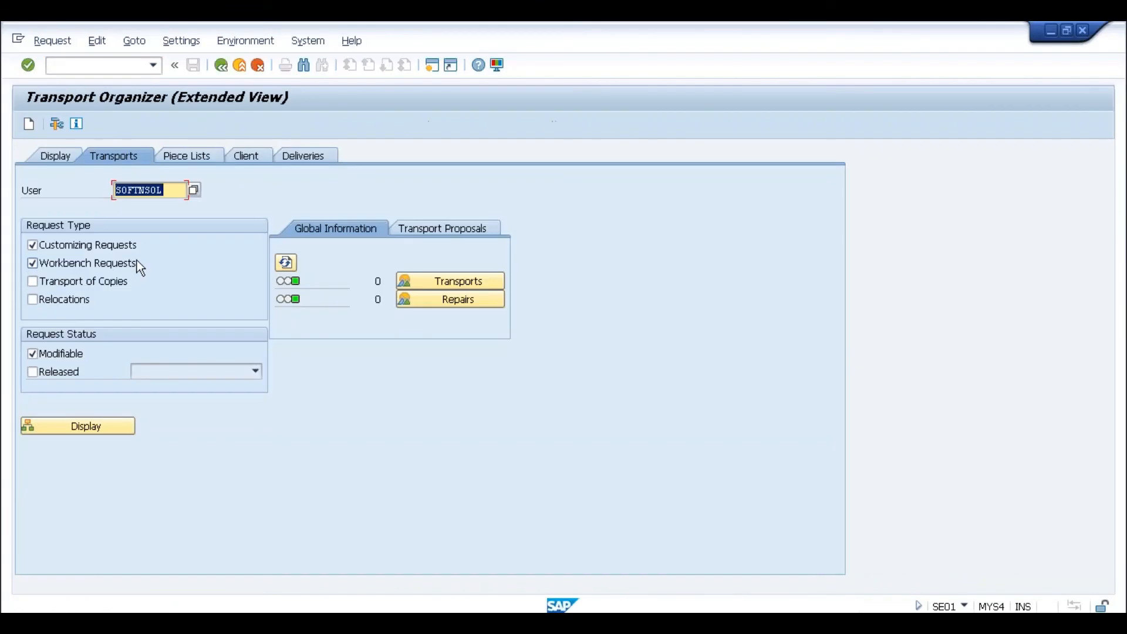
pyautogui.click(29, 125)
pyautogui.click(119, 307)
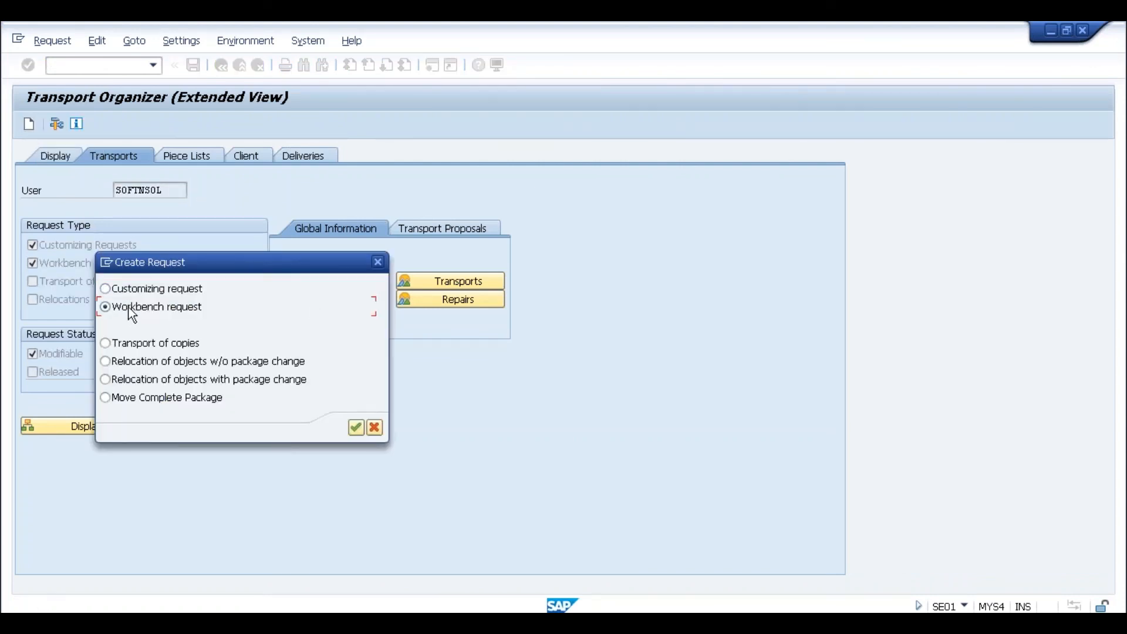
pyautogui.click(354, 427)
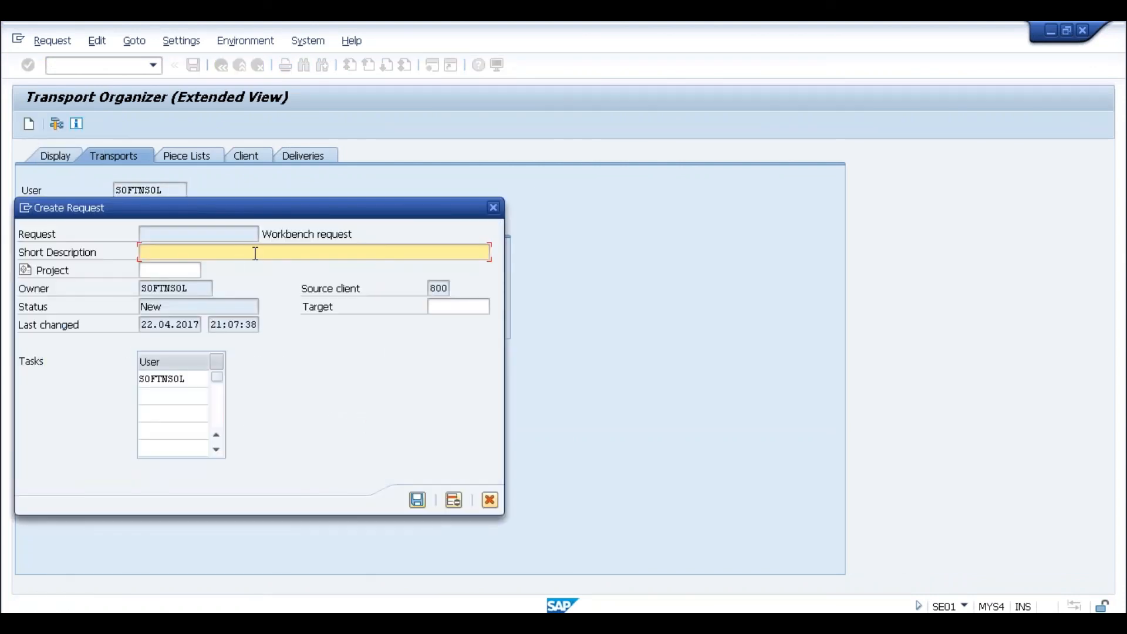
pyautogui.write('BRF=')
pyautogui.press('BackSpace')
pyautogui.write('+')
pyautogui.click(417, 500)
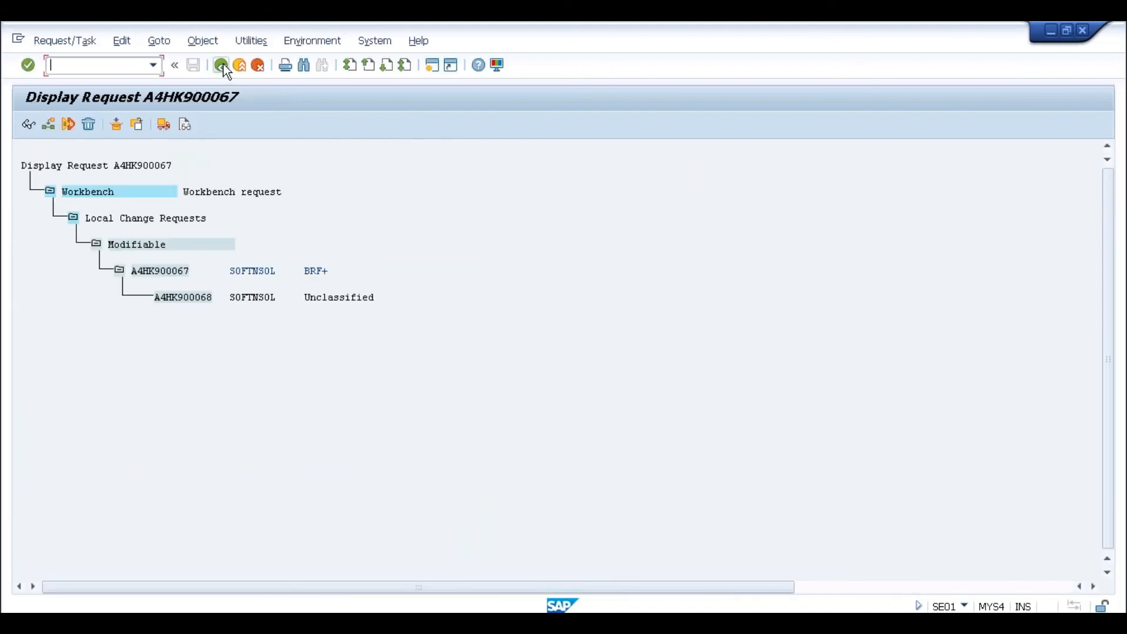
pyautogui.click(221, 64)
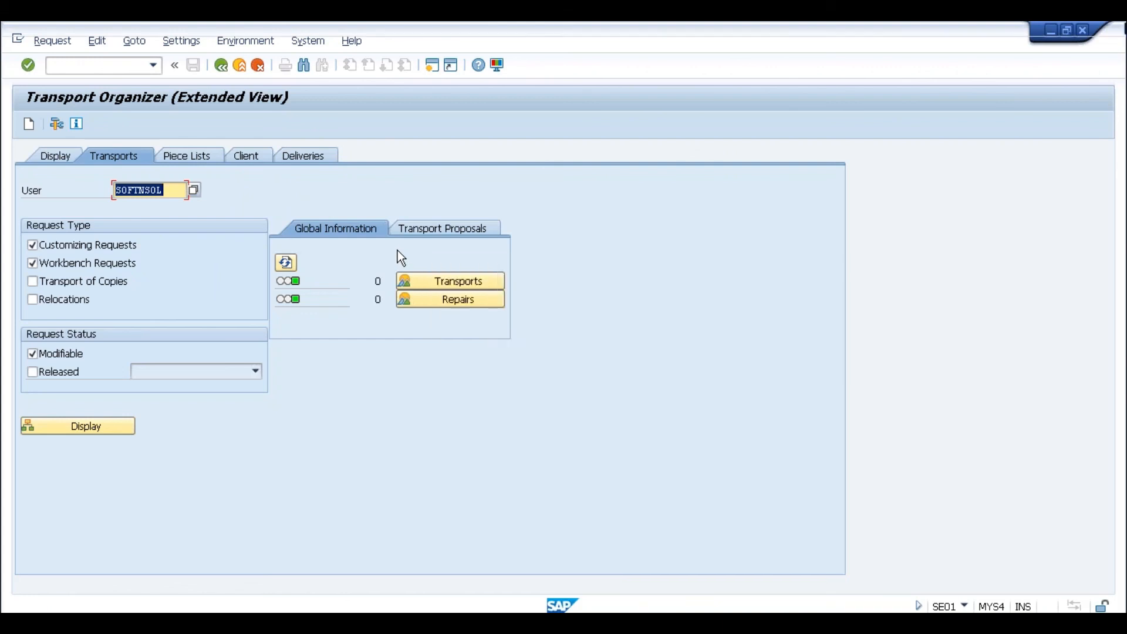
# Switch back to the BRFplus XML Import page and assign workbench request A4HK900067
pyautogui.hotkey('alt', 'Tab')
pyautogui.click(555, 359)
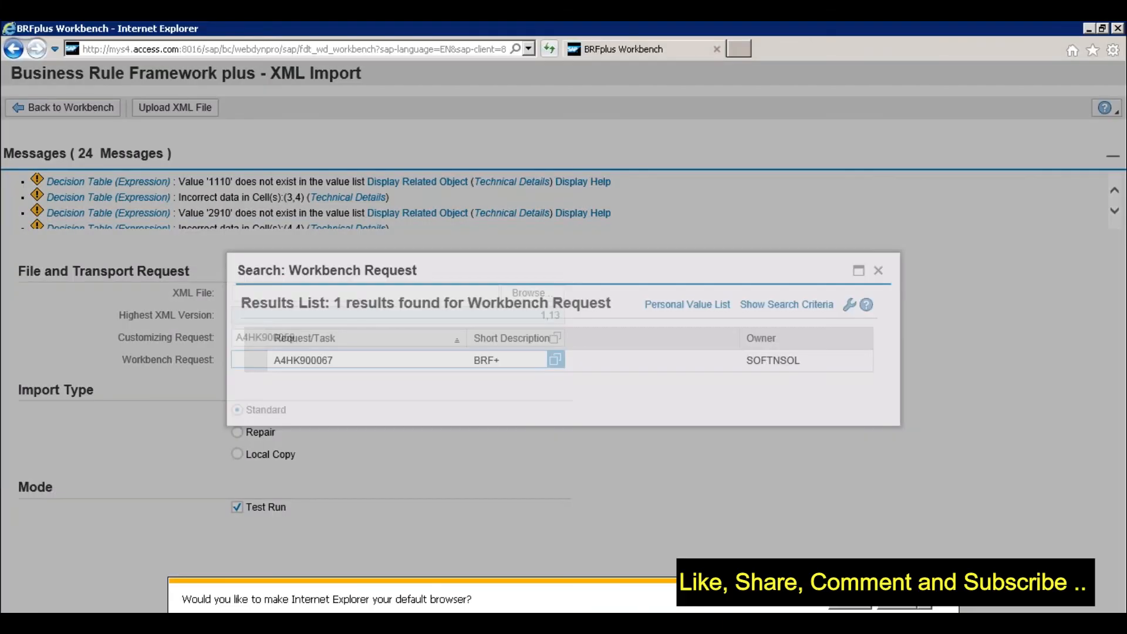
pyautogui.click(328, 363)
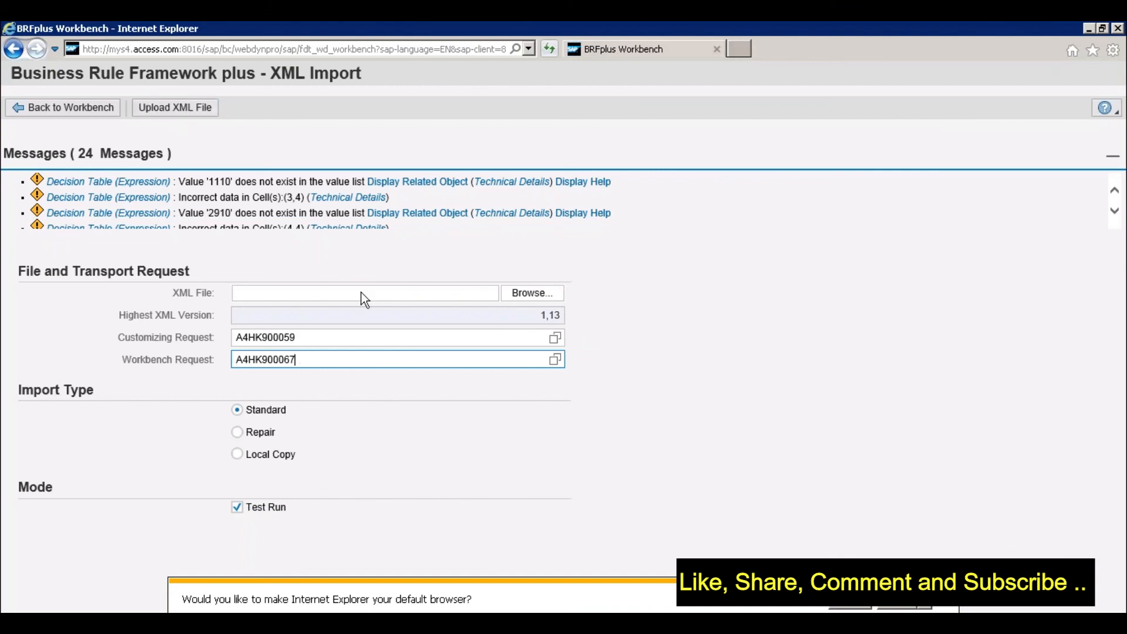
# Choose the OPD_EF_PURCHASE_ORDER XML file again and repeat the test run upload with both transport requests assigned
pyautogui.click(393, 293)
pyautogui.doubleClick(258, 130)
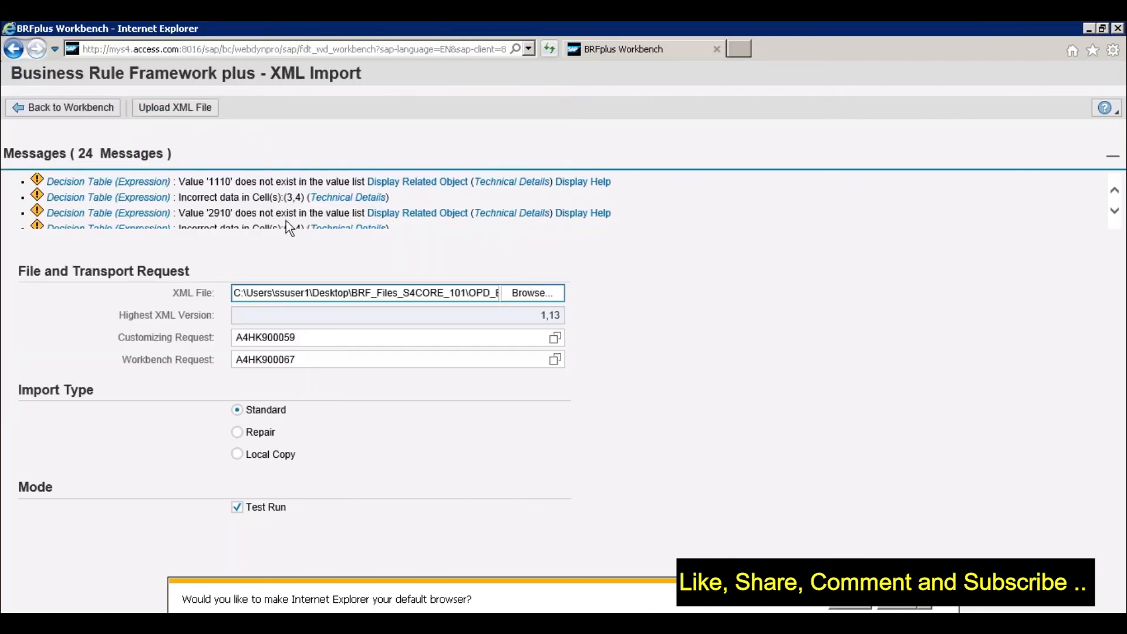
pyautogui.click(322, 338)
pyautogui.click(170, 109)
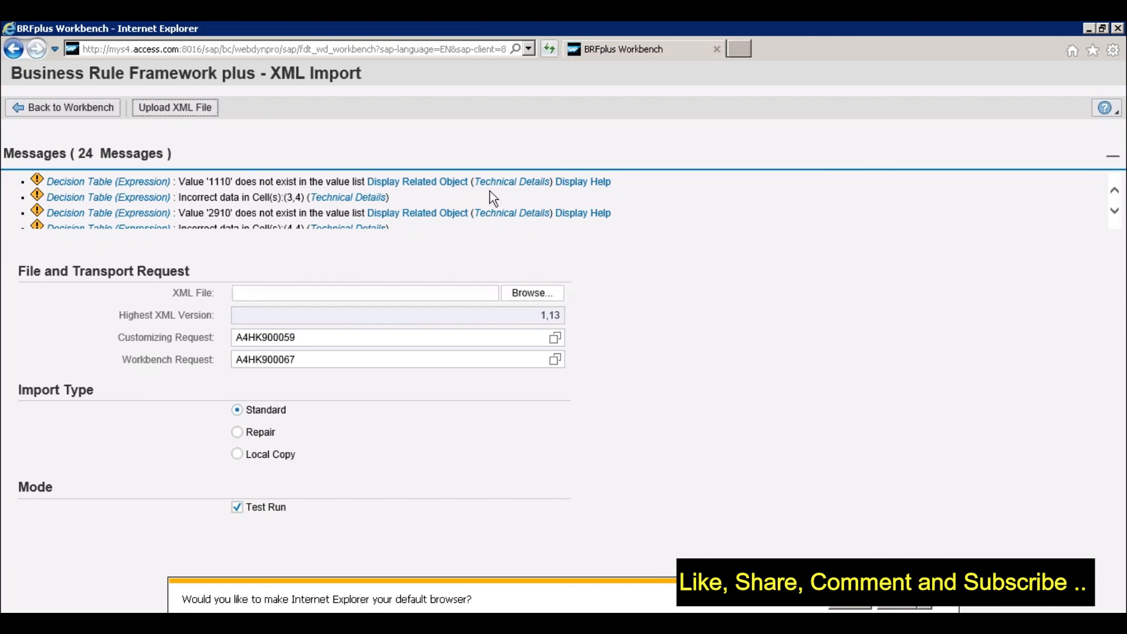
# Read through the messages of the XML import test run down to the last entry
pyautogui.click(1114, 211)
pyautogui.click(1114, 211)
pyautogui.click(1114, 211)
pyautogui.click(1114, 211)
pyautogui.click(1115, 211)
pyautogui.click(1114, 211)
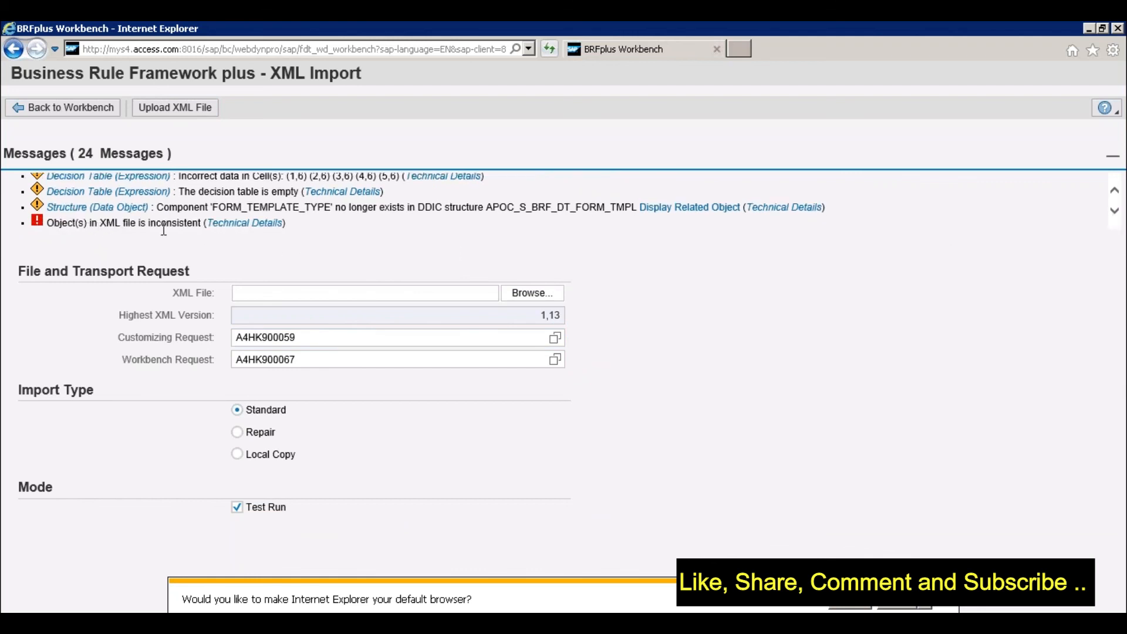
# Reopen XML Import from the workbench and assign customizing request A4HK900059 and workbench request A4HK900067
pyautogui.click(97, 111)
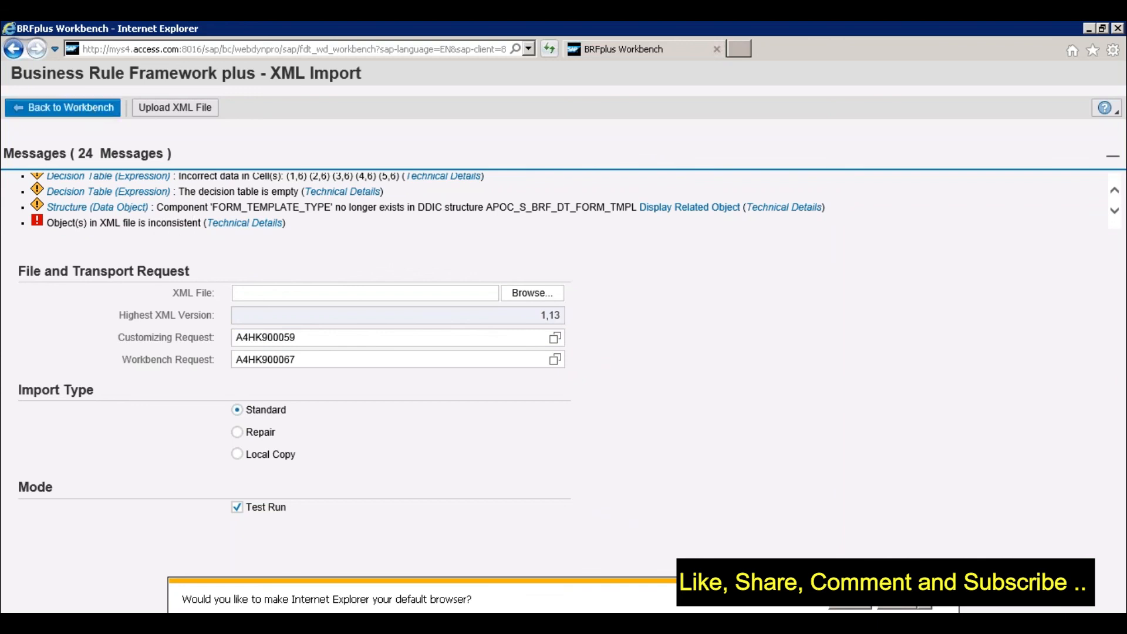
pyautogui.click(94, 97)
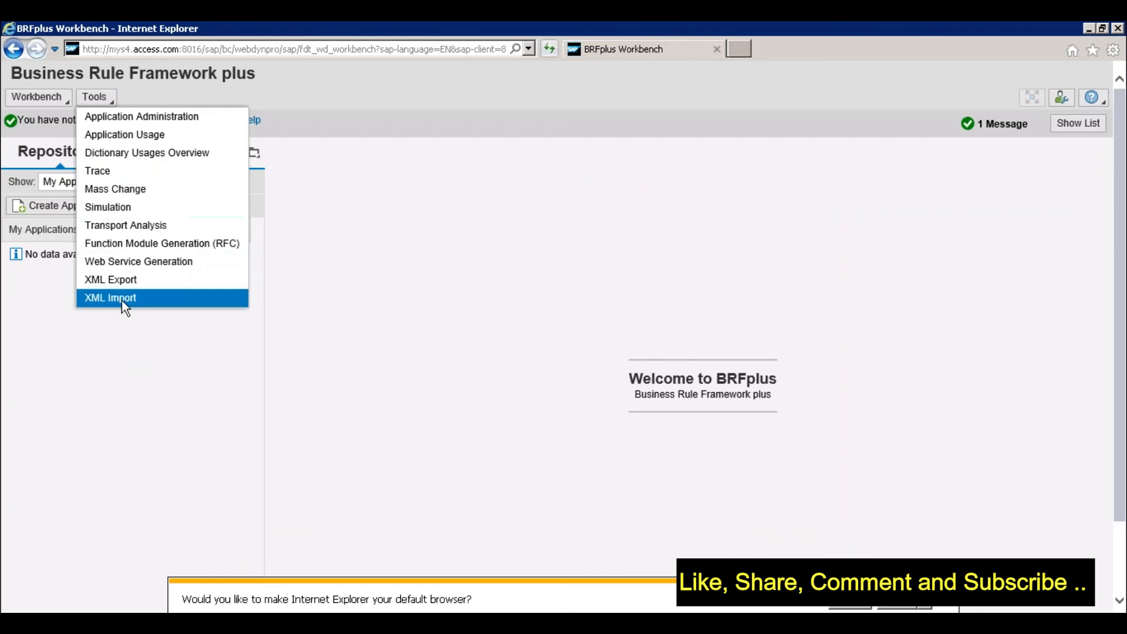
pyautogui.click(129, 299)
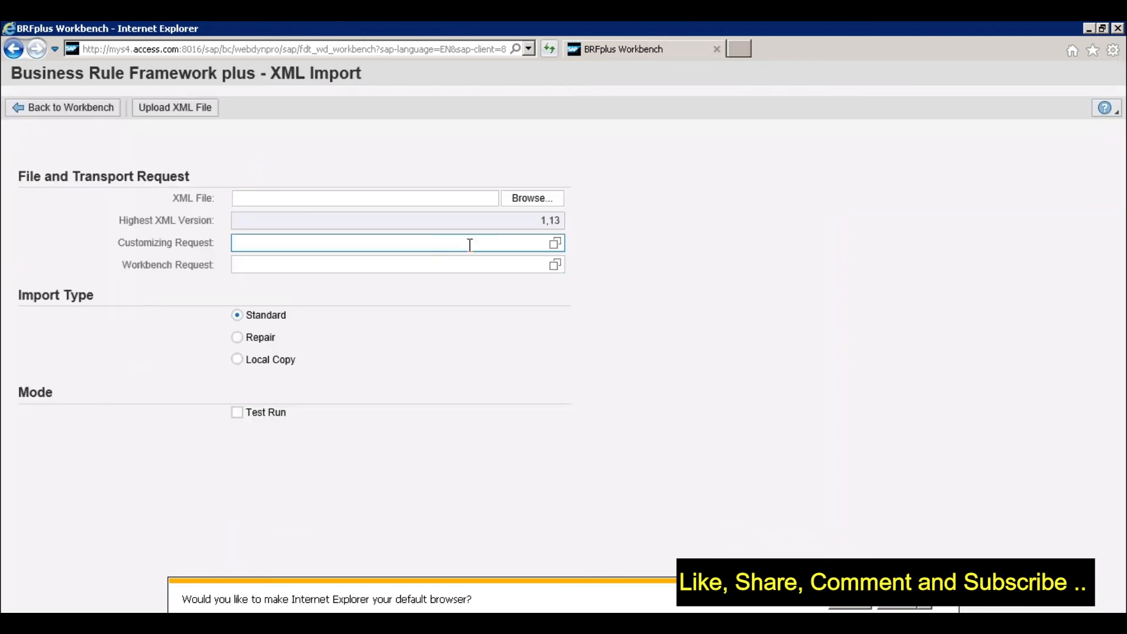
pyautogui.click(555, 243)
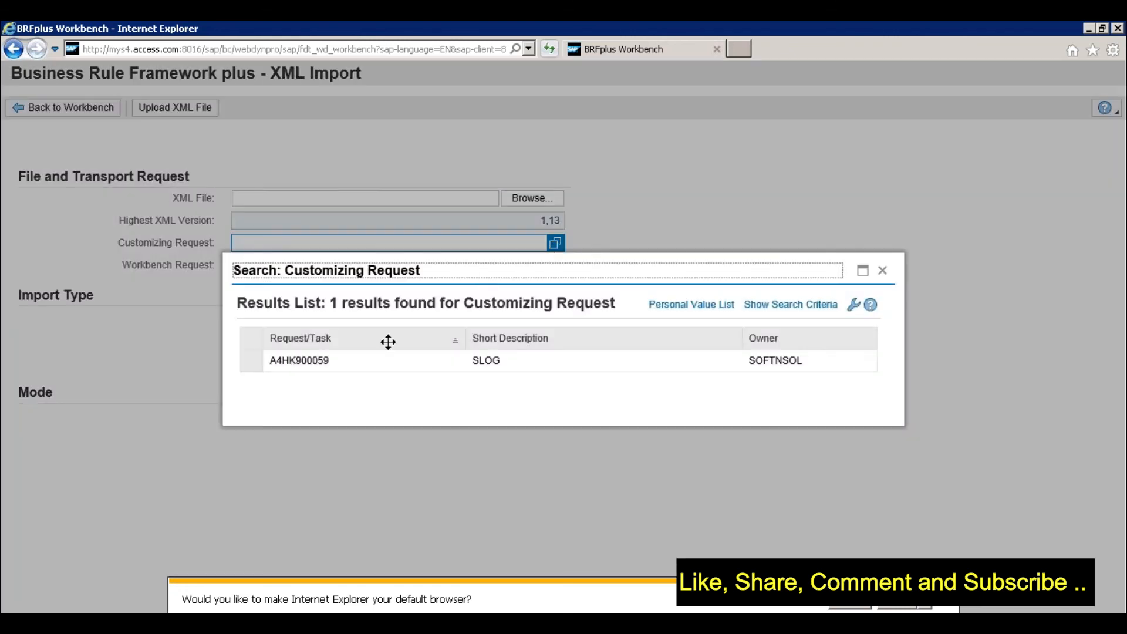
pyautogui.click(325, 363)
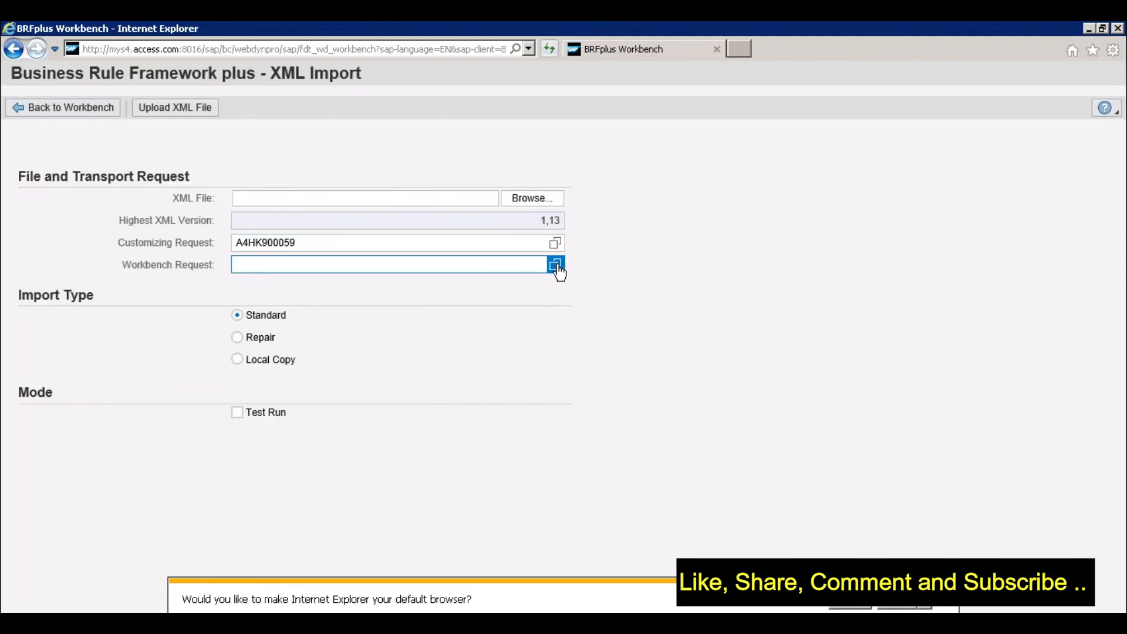
pyautogui.click(556, 264)
pyautogui.click(303, 359)
# Choose the OPD XML file from the BRF_Files_S4CORE_101 folder and upload it as a test run
pyautogui.click(526, 197)
pyautogui.doubleClick(255, 129)
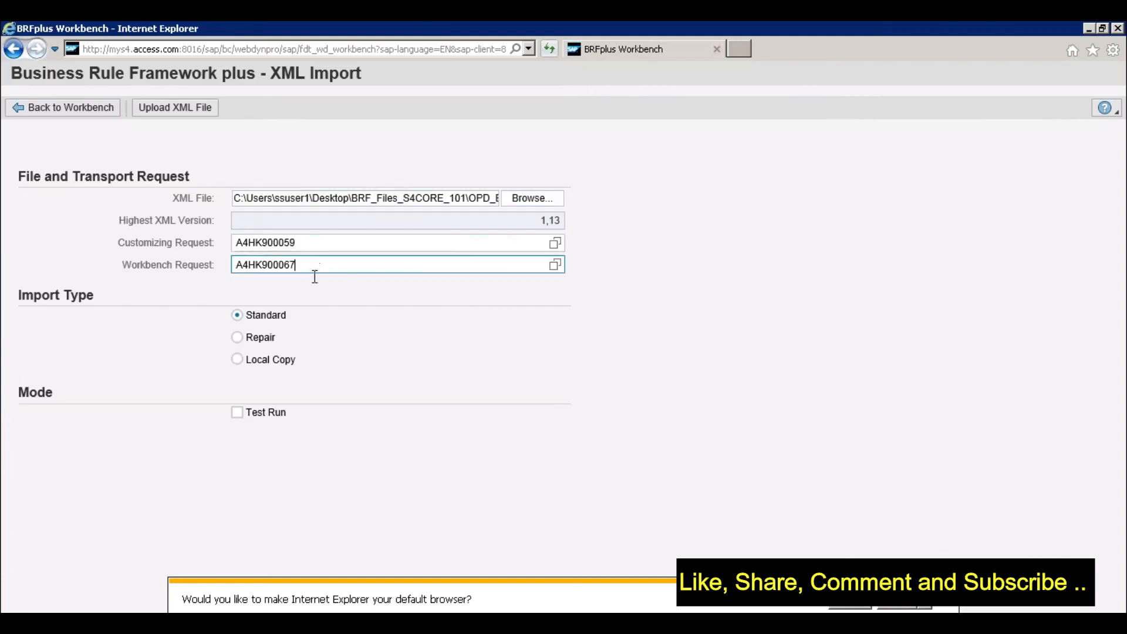
pyautogui.click(240, 412)
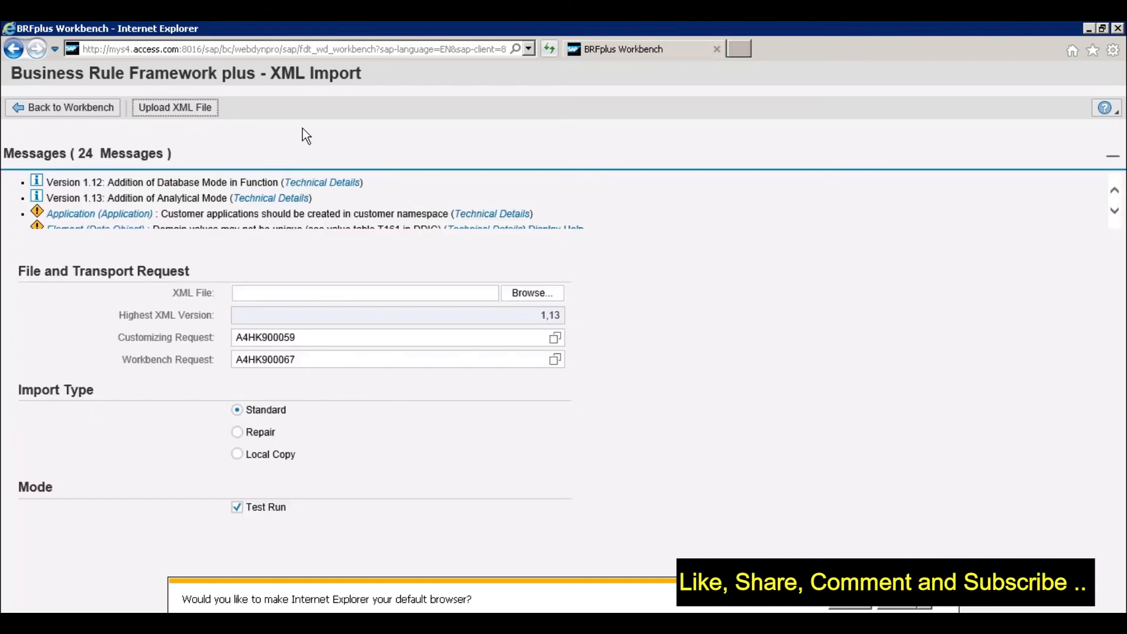
# Examine all messages of the repeated test run and the technical details of the inconsistent-objects error, and close the details
pyautogui.click(1115, 211)
pyautogui.click(1115, 211)
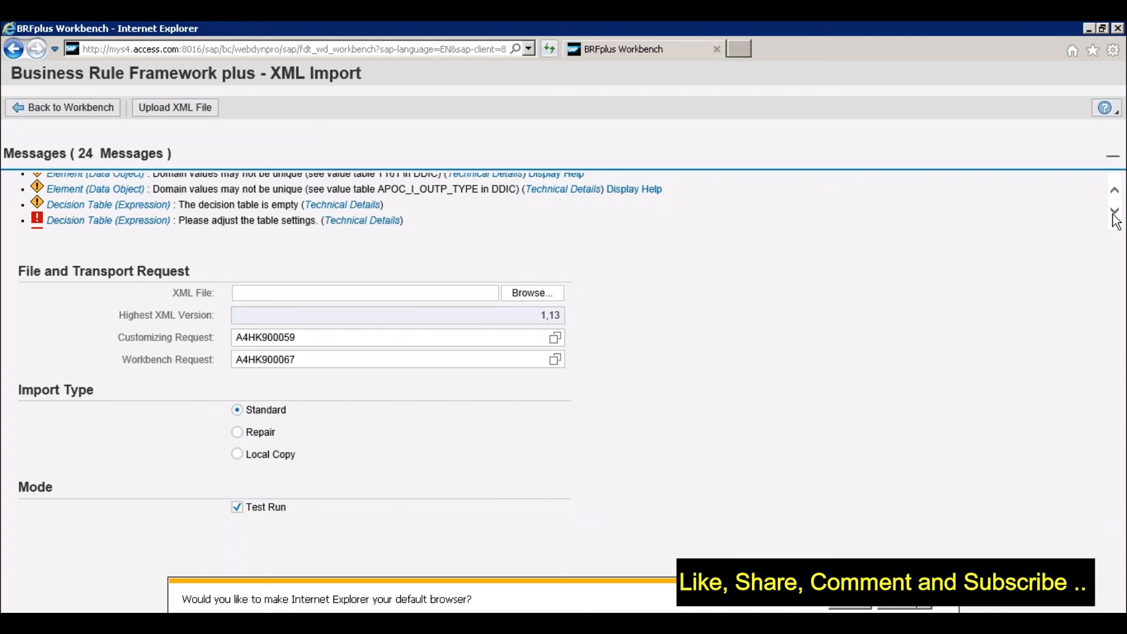
pyautogui.click(1115, 211)
pyautogui.click(1114, 211)
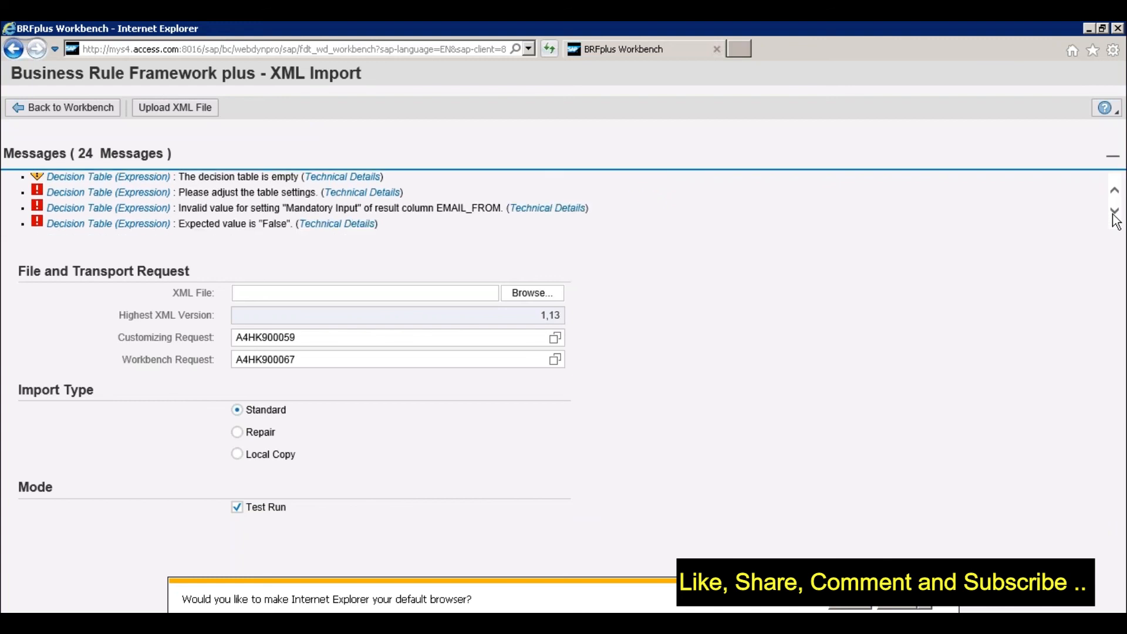
pyautogui.click(1115, 211)
pyautogui.click(1114, 211)
pyautogui.click(1115, 211)
pyautogui.click(1114, 211)
pyautogui.click(1115, 211)
pyautogui.click(1114, 210)
pyautogui.click(1114, 210)
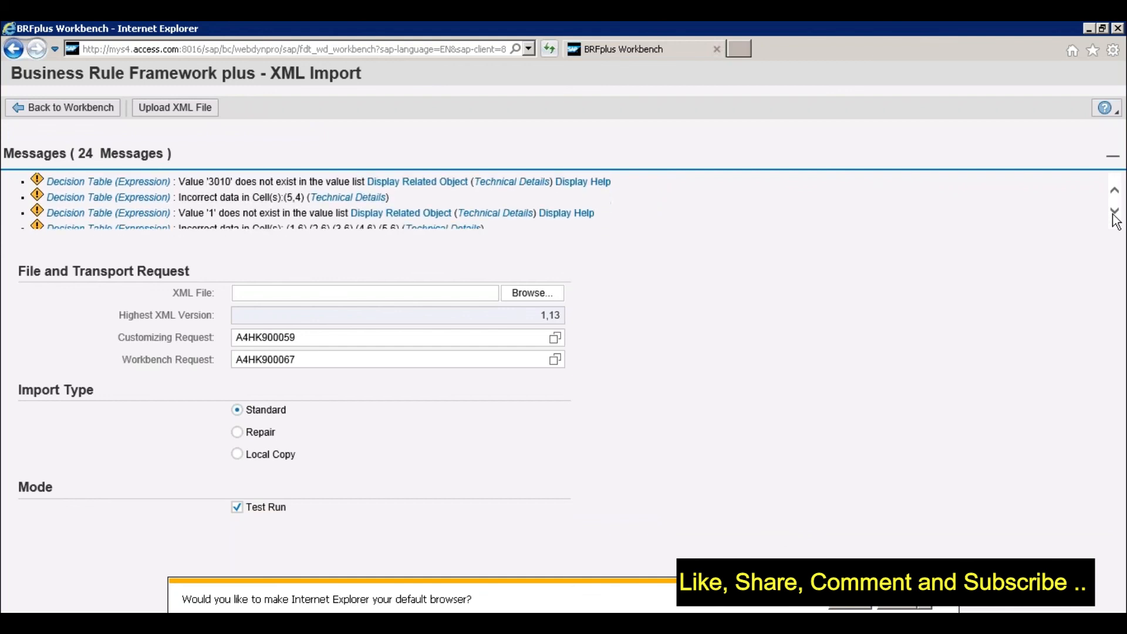
pyautogui.click(1115, 210)
pyautogui.click(1114, 211)
pyautogui.click(252, 226)
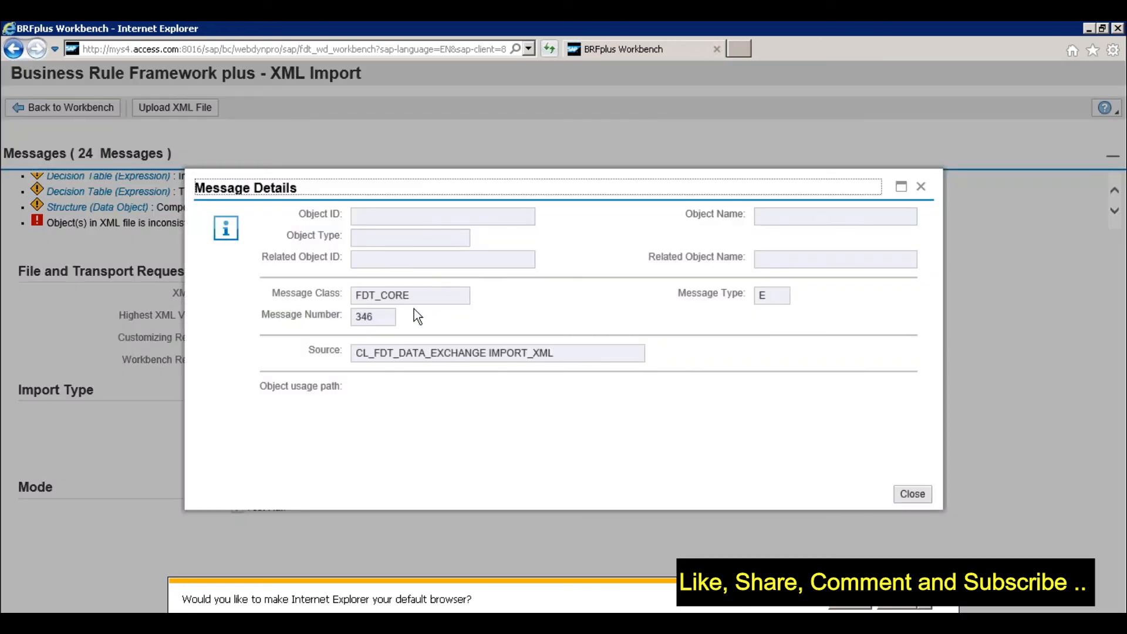
pyautogui.click(922, 187)
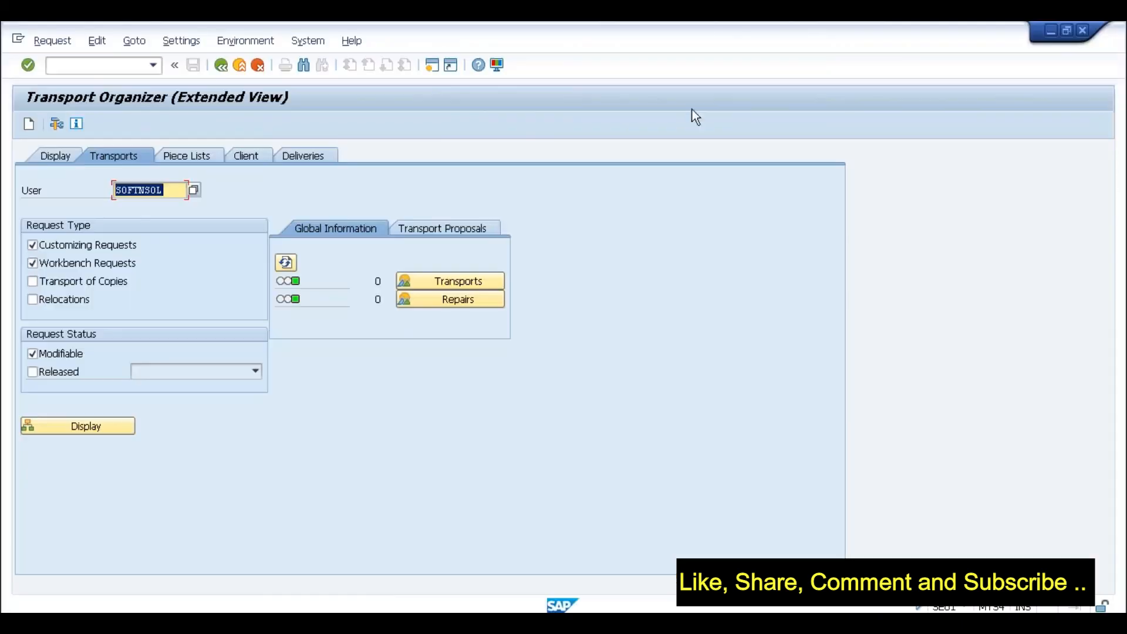
# Switch to the SAP Transport Organizer session, leave it for transaction brf+, and maximize the new BRFplus Workbench window
pyautogui.click(97, 66)
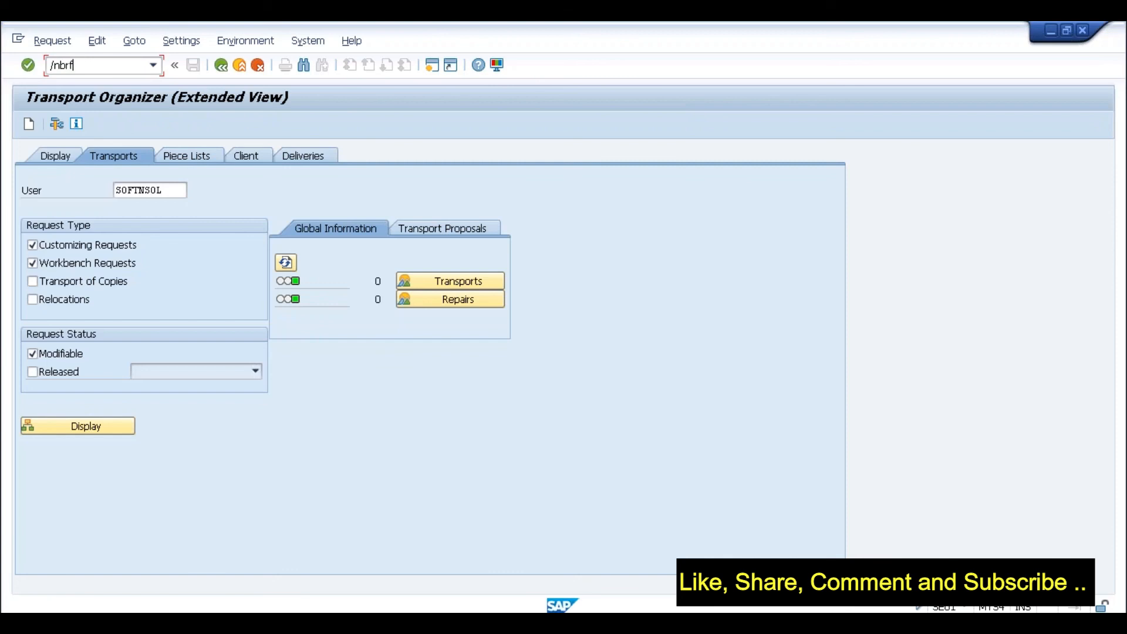
pyautogui.press('Return')
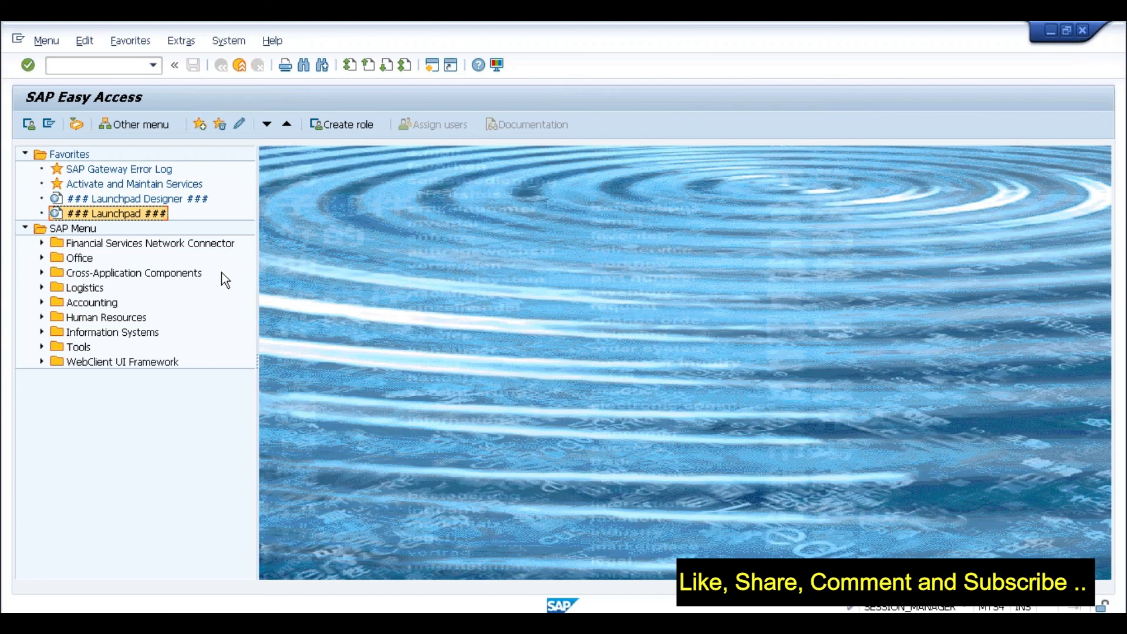
pyautogui.click(99, 69)
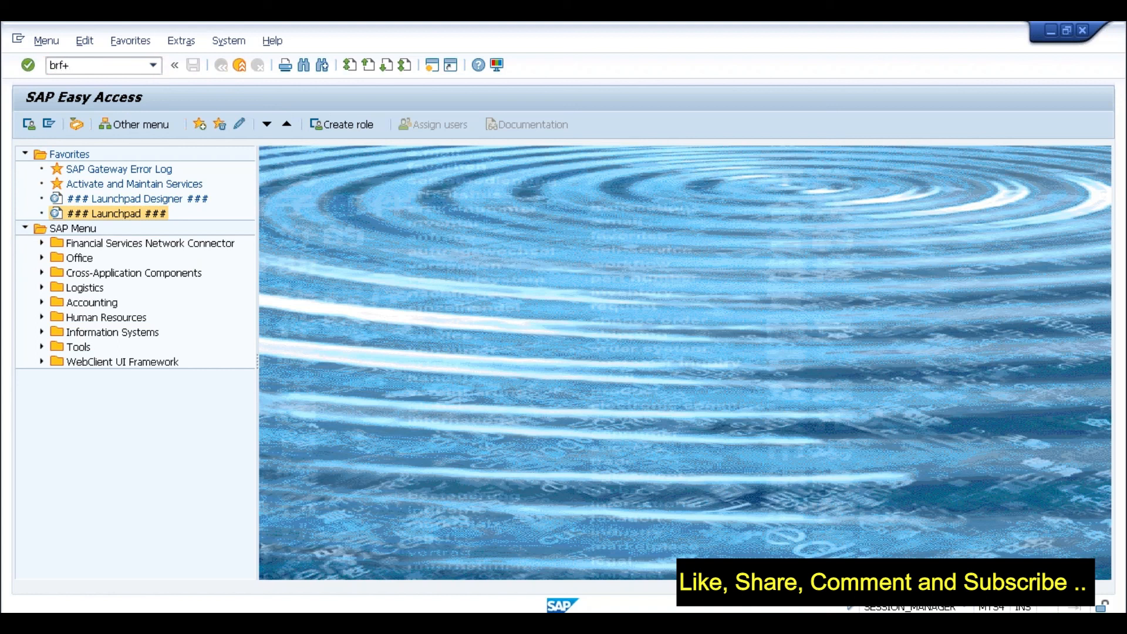
pyautogui.press('Return')
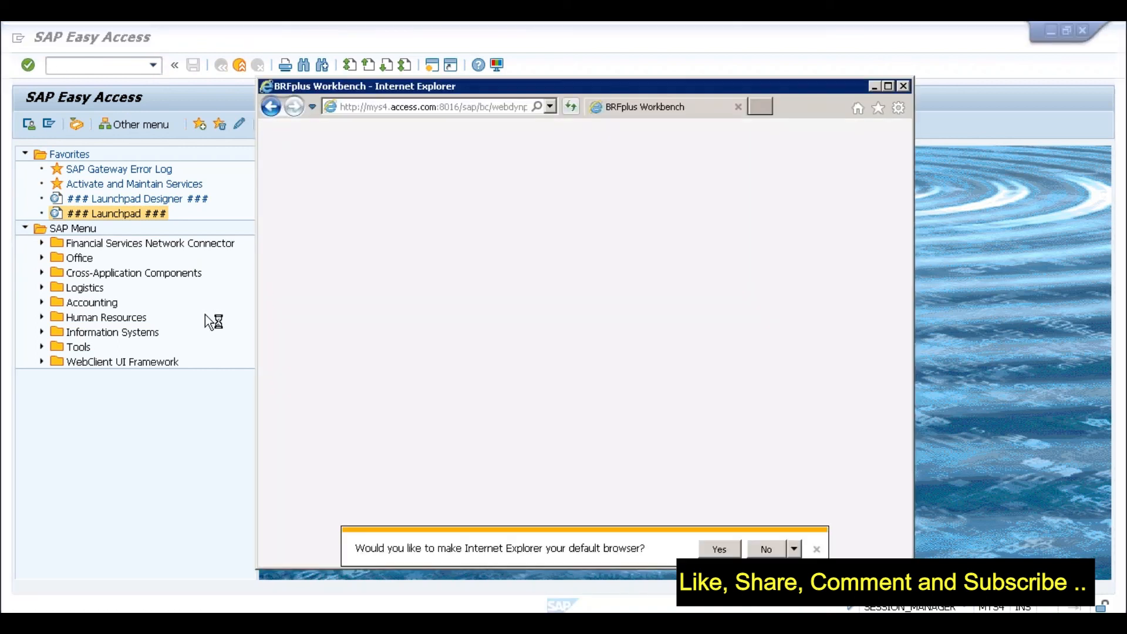
pyautogui.click(888, 87)
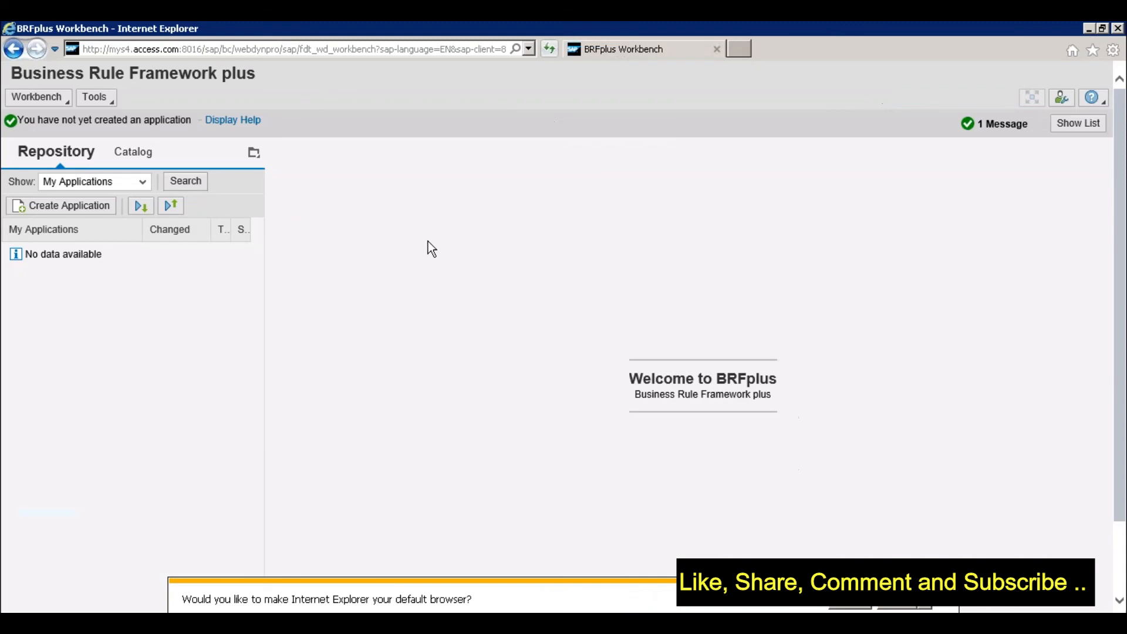
# Open the XML Import tool in the new workbench and assign customizing request A4HK900059 and workbench request A4HK900067
pyautogui.click(112, 107)
pyautogui.click(105, 299)
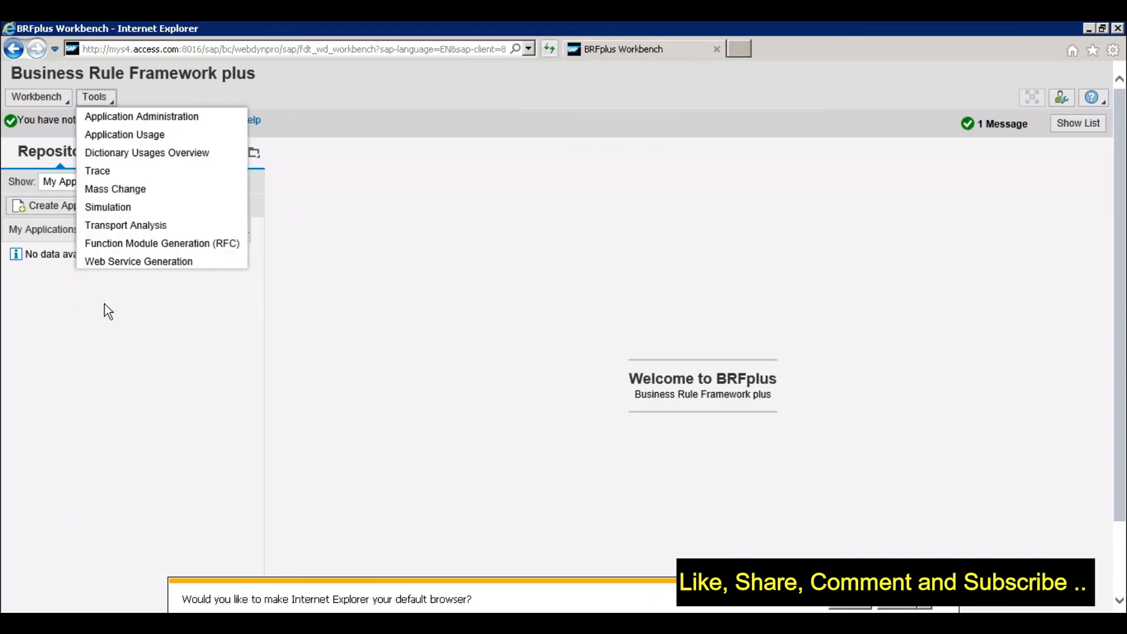
pyautogui.click(555, 242)
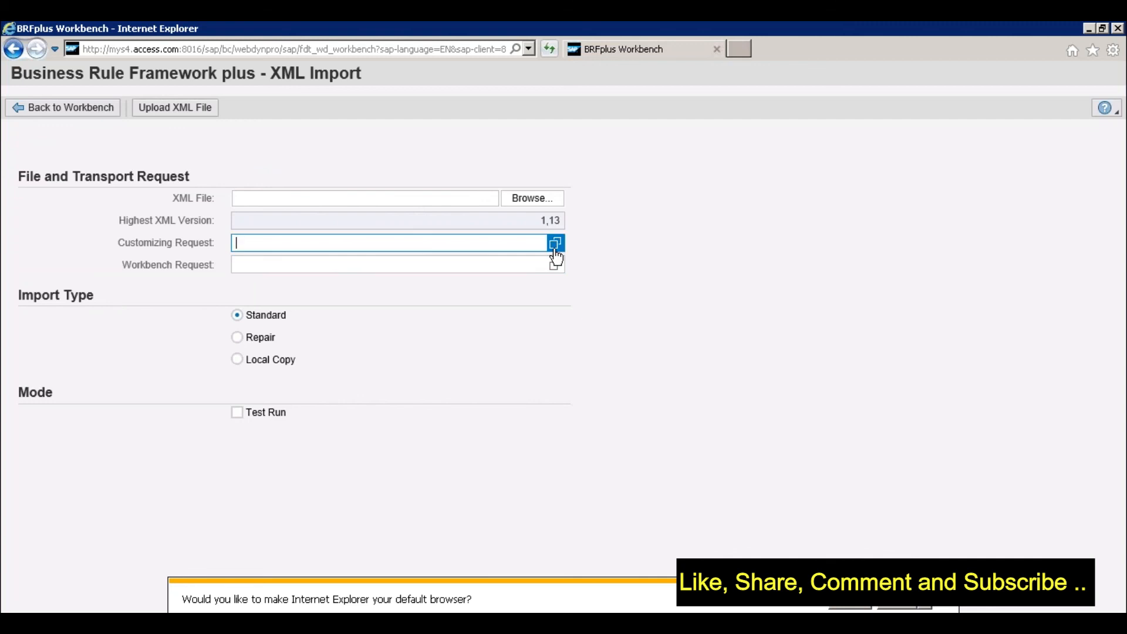
pyautogui.click(283, 364)
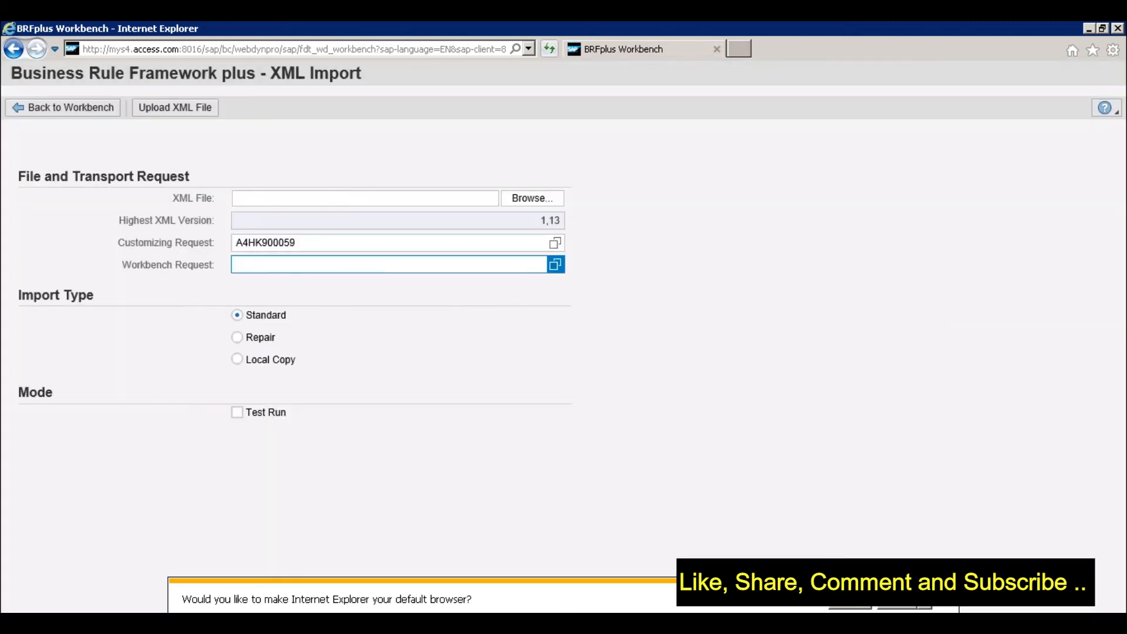
pyautogui.click(555, 264)
pyautogui.click(389, 360)
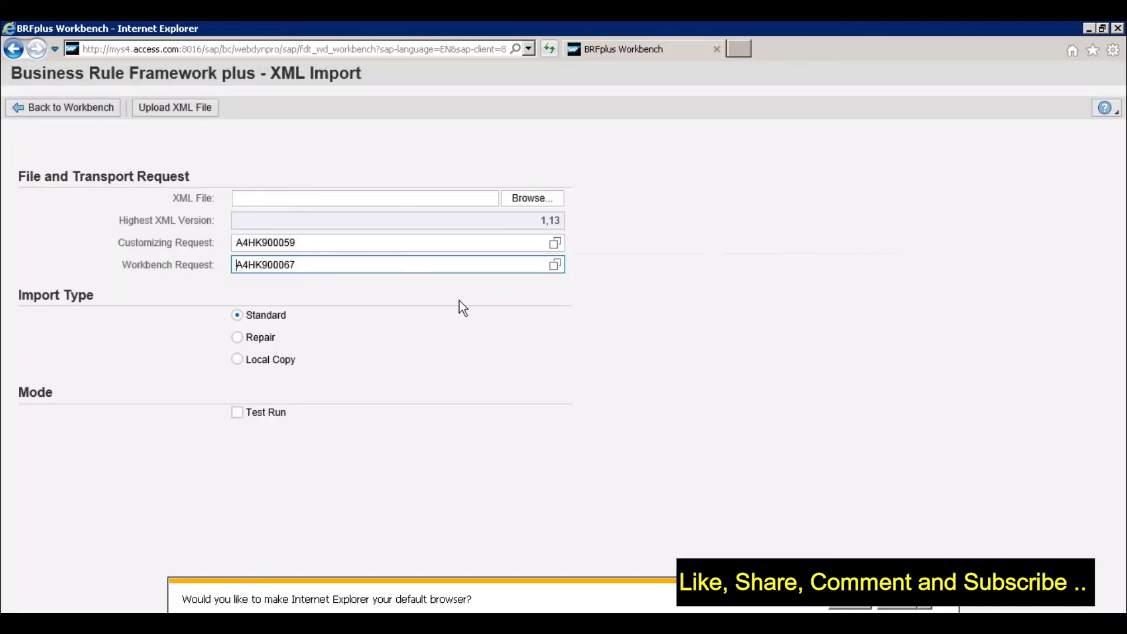